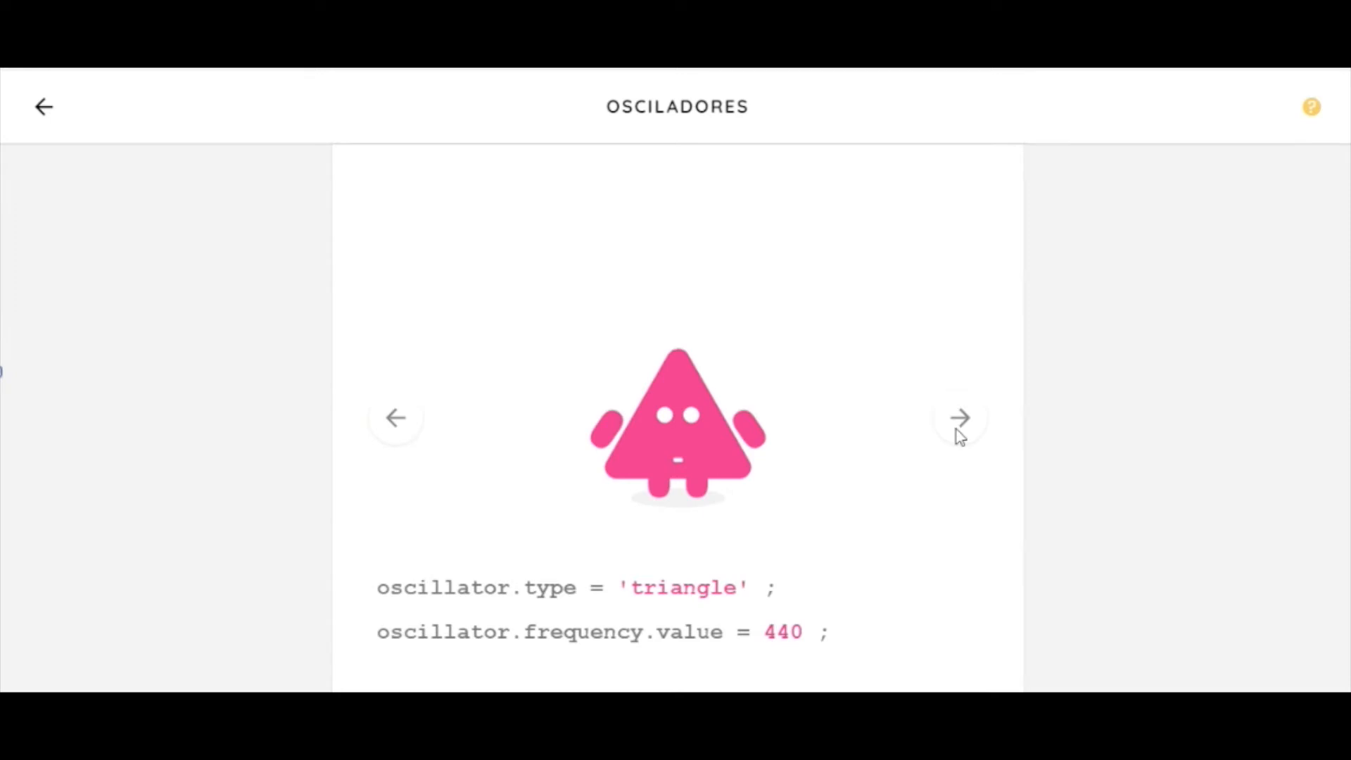
Browse the oscillator characters forward to sine and back to the square oscillator.
click(957, 432)
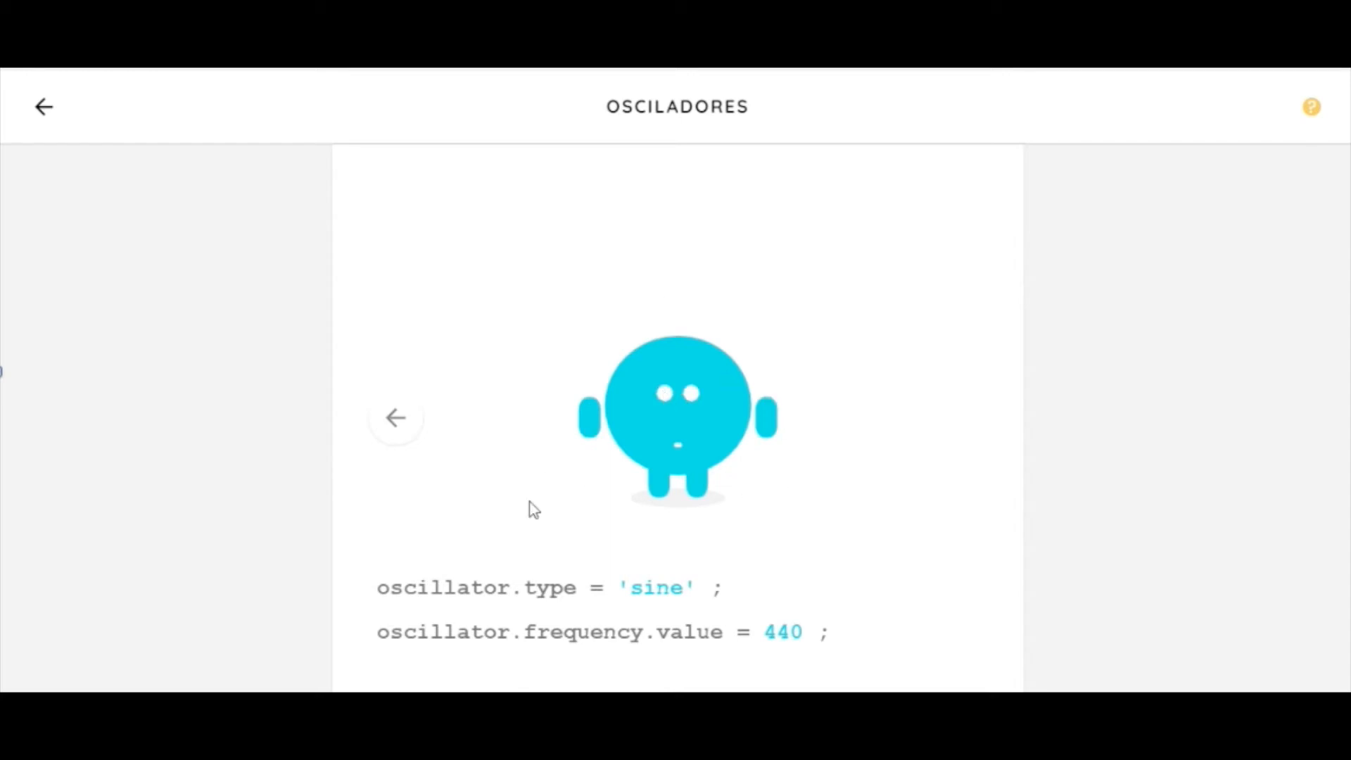
click(399, 427)
click(398, 428)
click(398, 427)
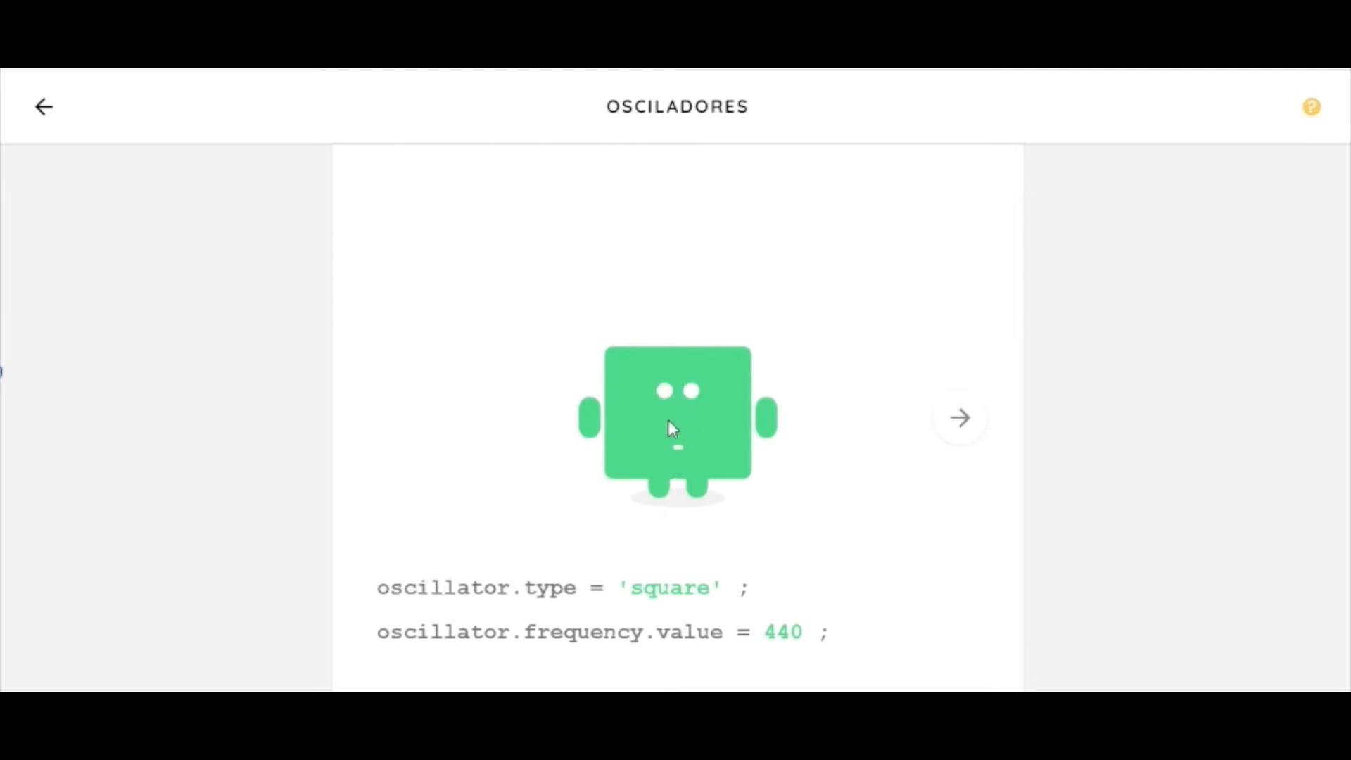
Sweep the square oscillator's frequency down to 7, up to 1497 and back down to 381.
drag(669, 419, 689, 677)
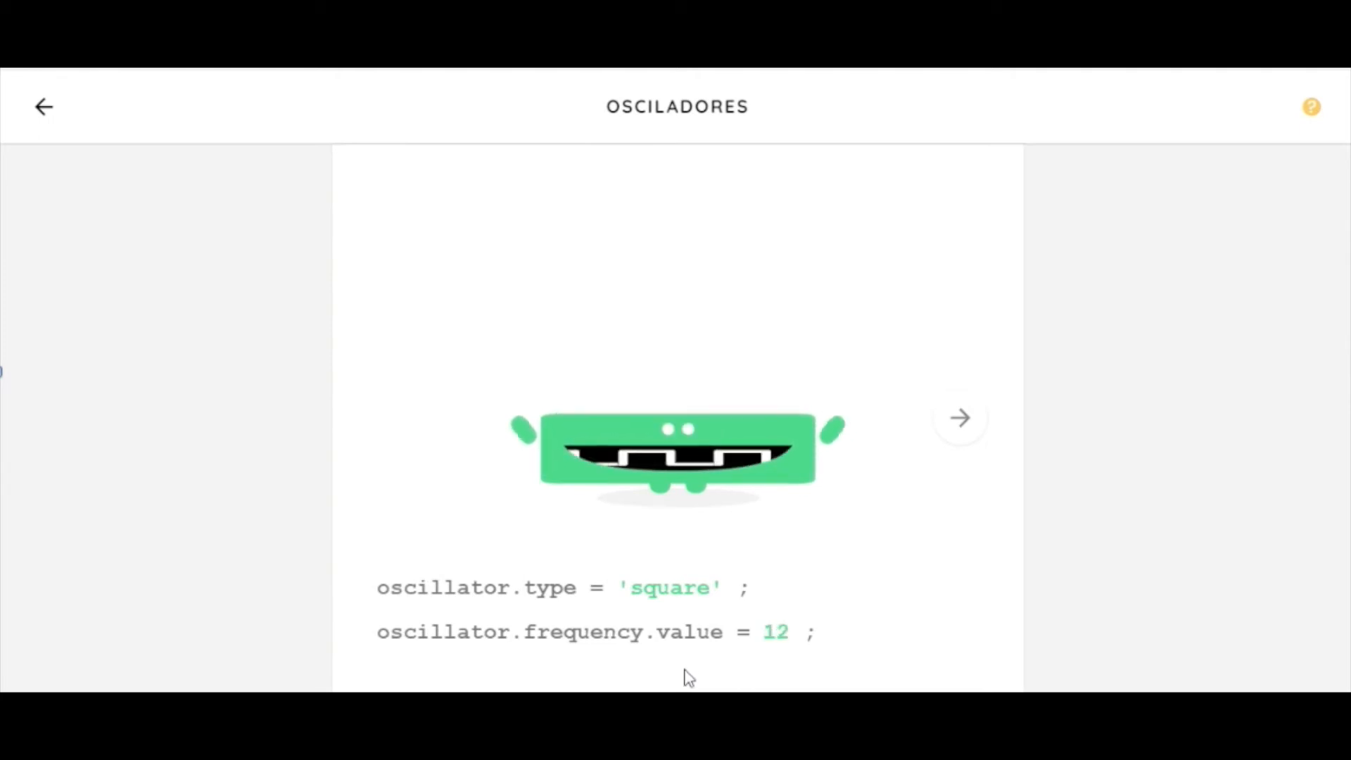
drag(685, 669, 685, 671)
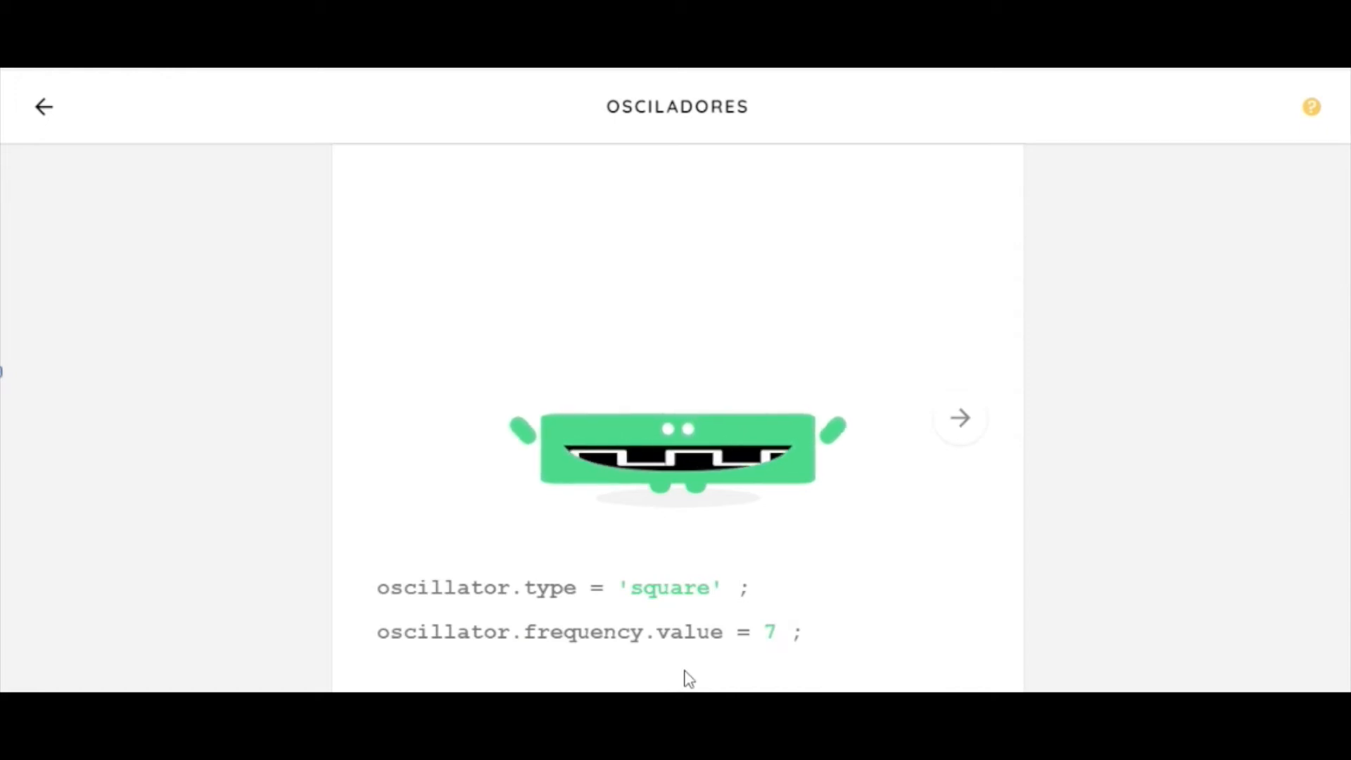
drag(685, 670, 699, 83)
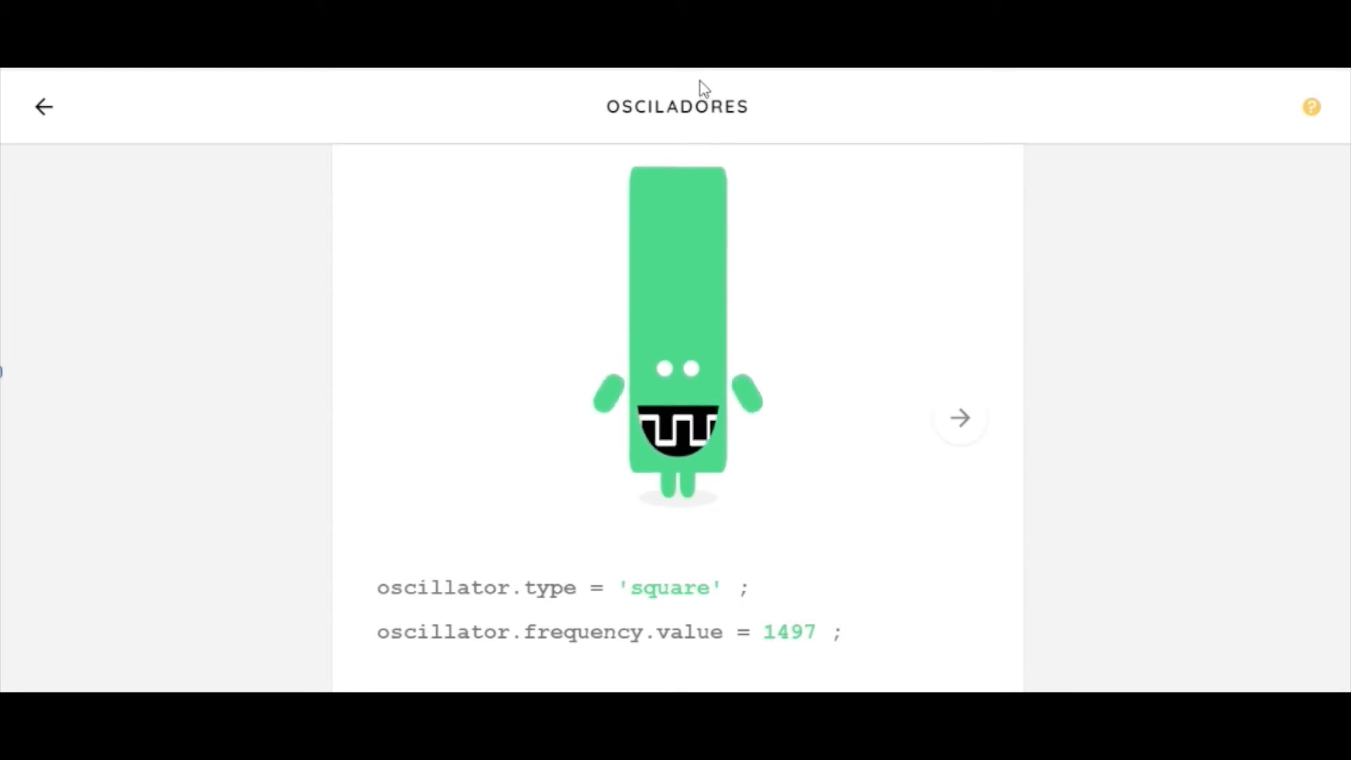
drag(702, 89, 834, 540)
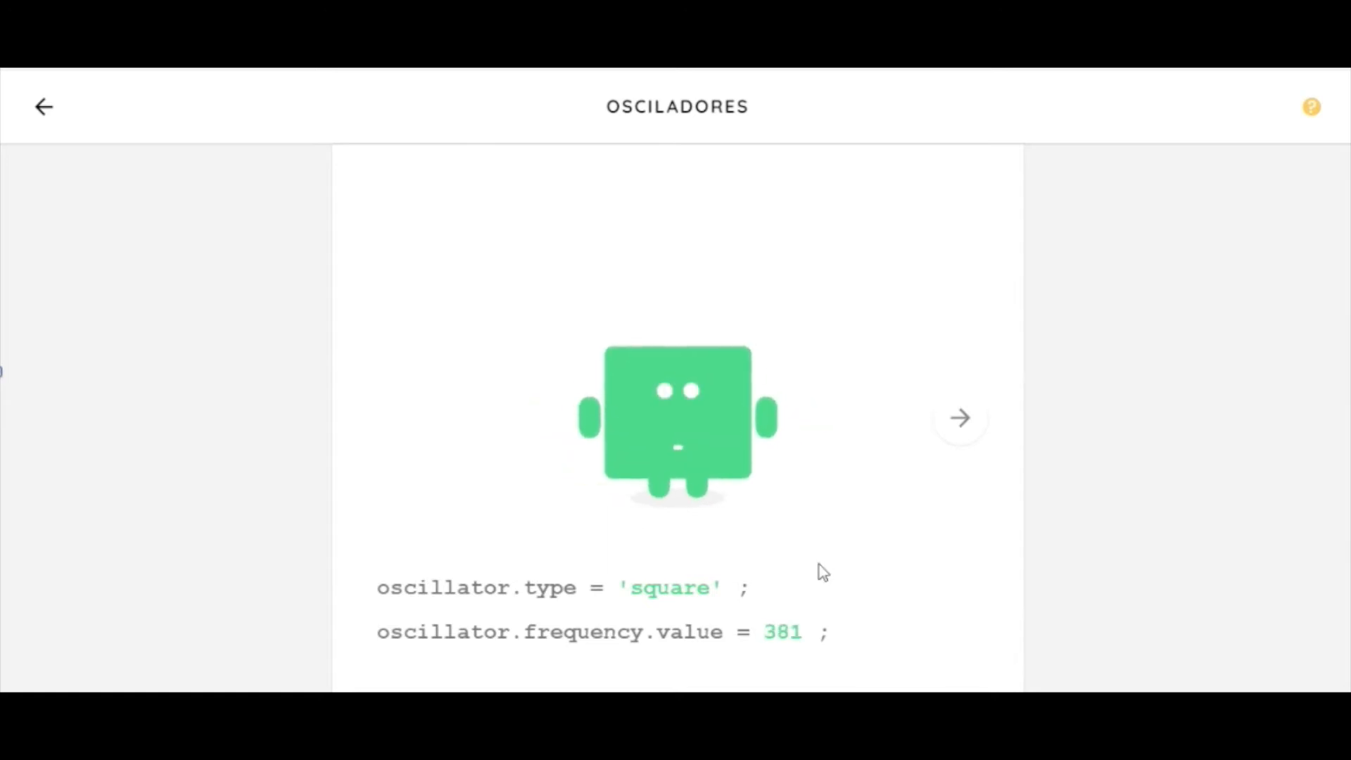
Switch to the sawtooth oscillator and lower its frequency to 15.
click(954, 423)
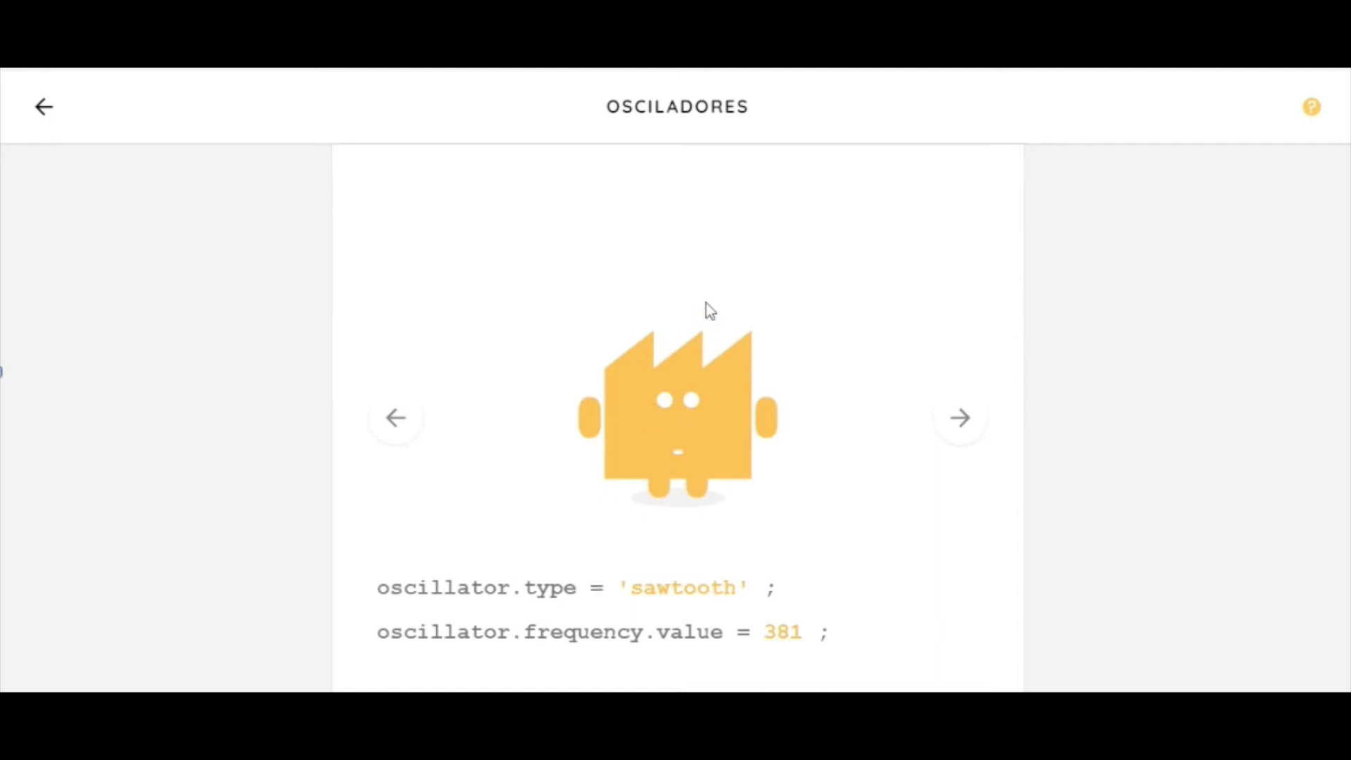
click(680, 425)
drag(682, 428, 727, 677)
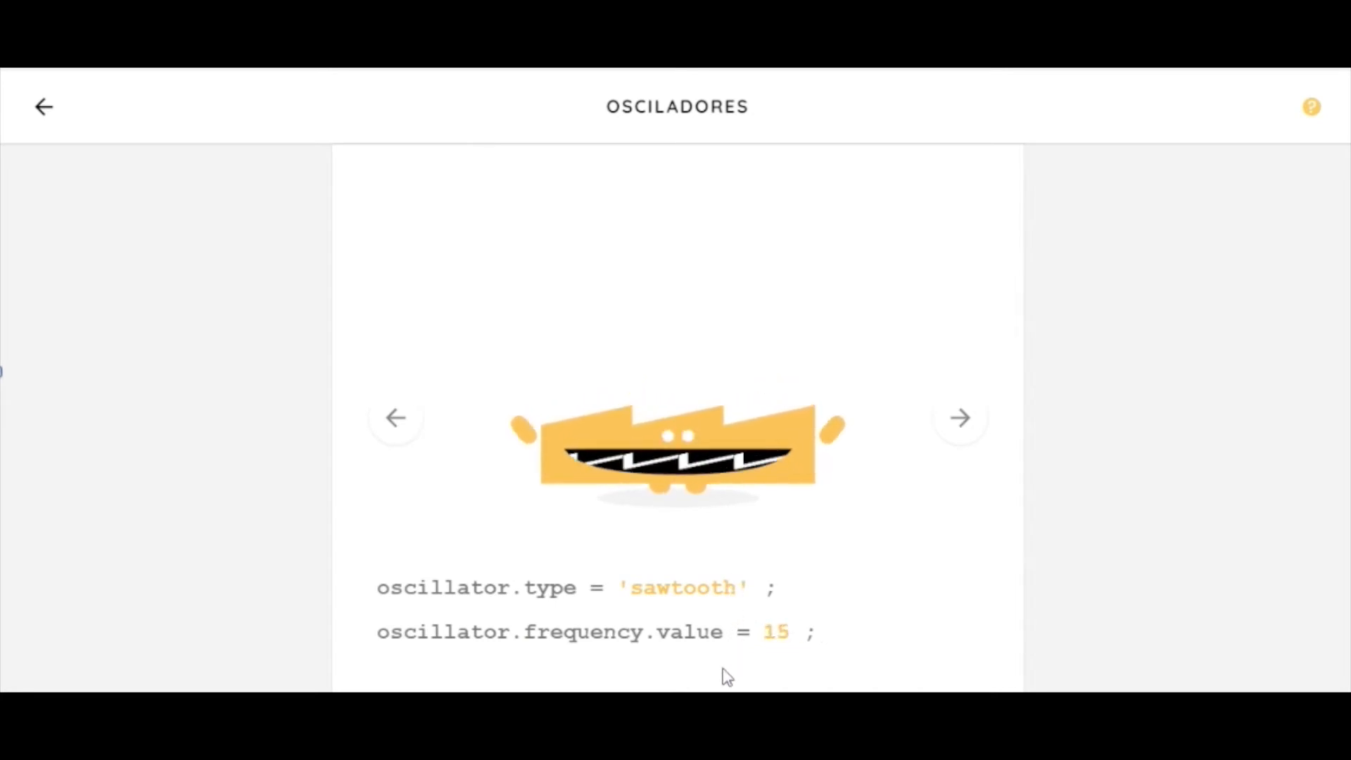
drag(727, 676, 727, 677)
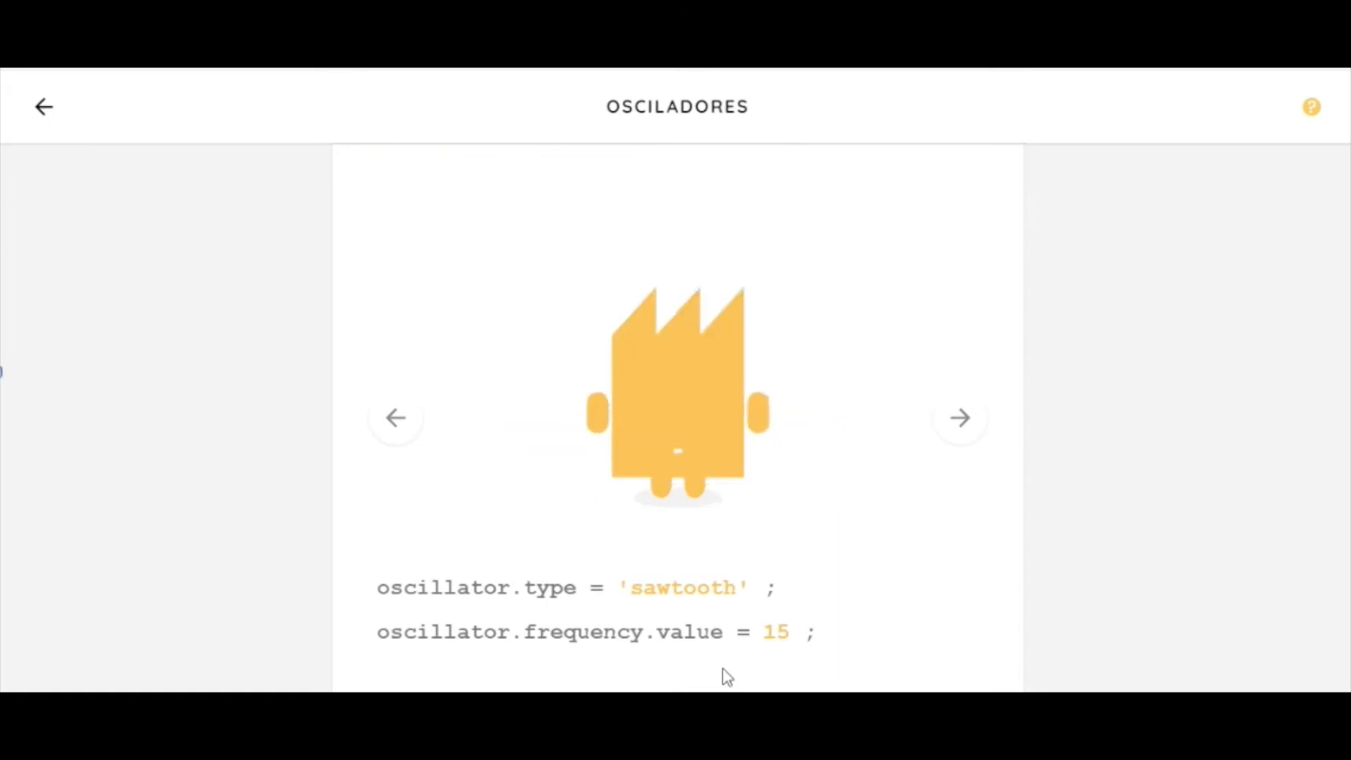
Switch to the triangle oscillator, sound it and lower its frequency to 4.
click(966, 427)
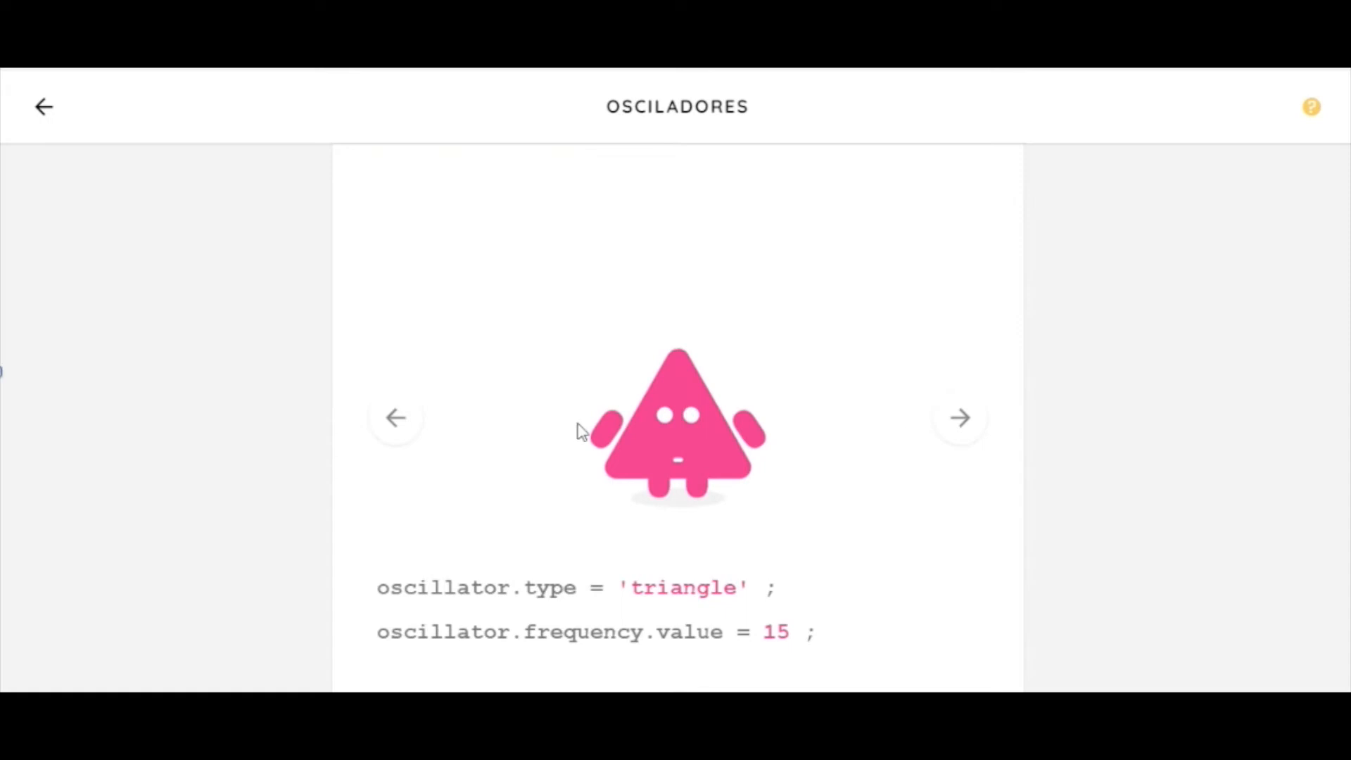
click(681, 420)
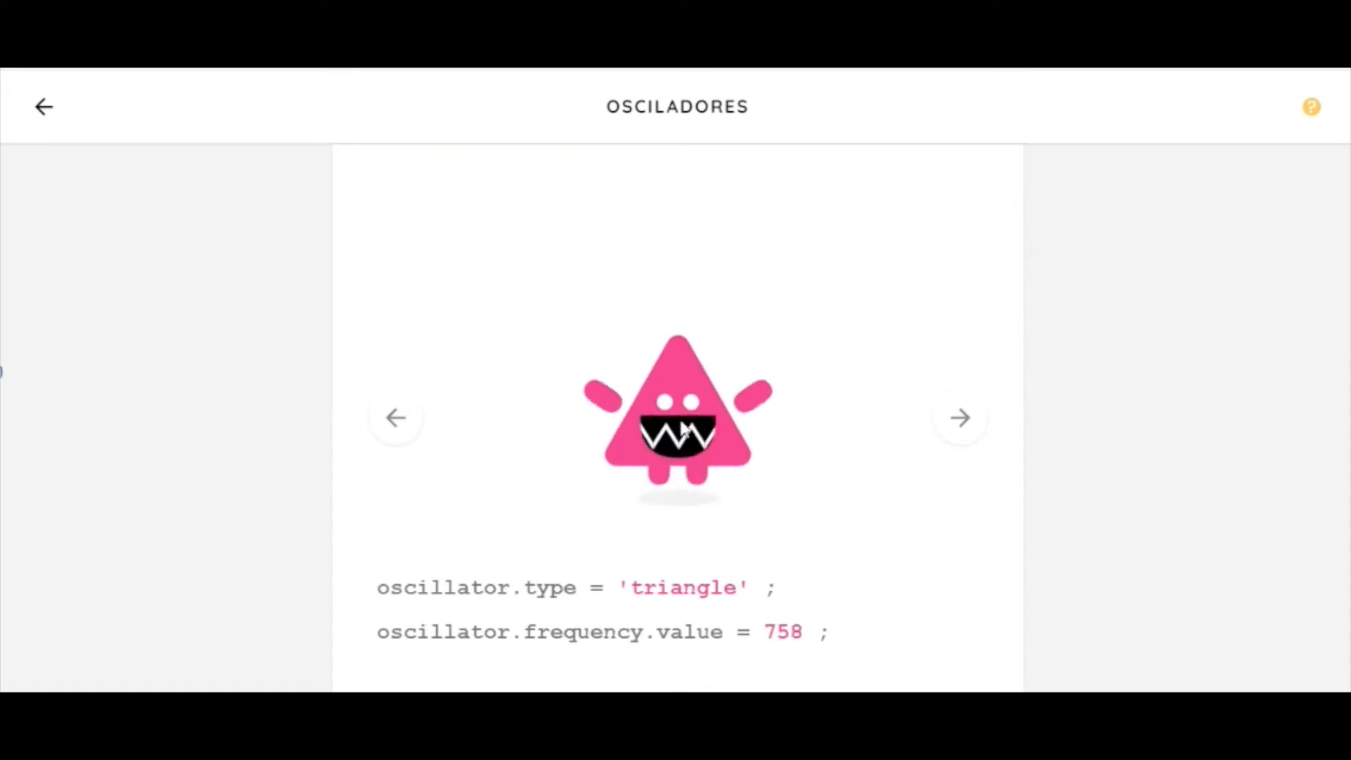
drag(682, 426, 688, 674)
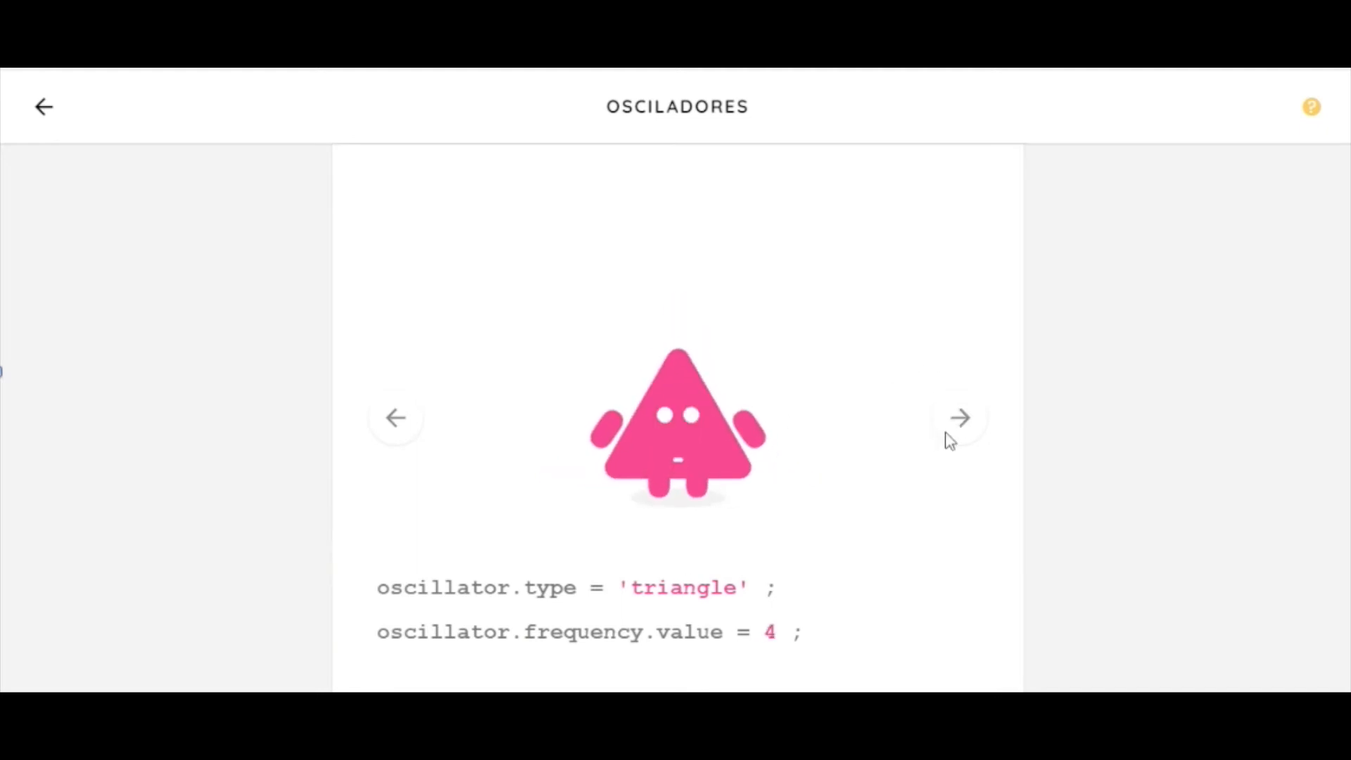
Switch to the sine oscillator and stretch its character slightly to hear it.
click(961, 418)
mouse_move(682, 415)
mouse_down()
mouse_move(694, 669)
mouse_move(718, 96)
mouse_move(694, 401)
mouse_up()
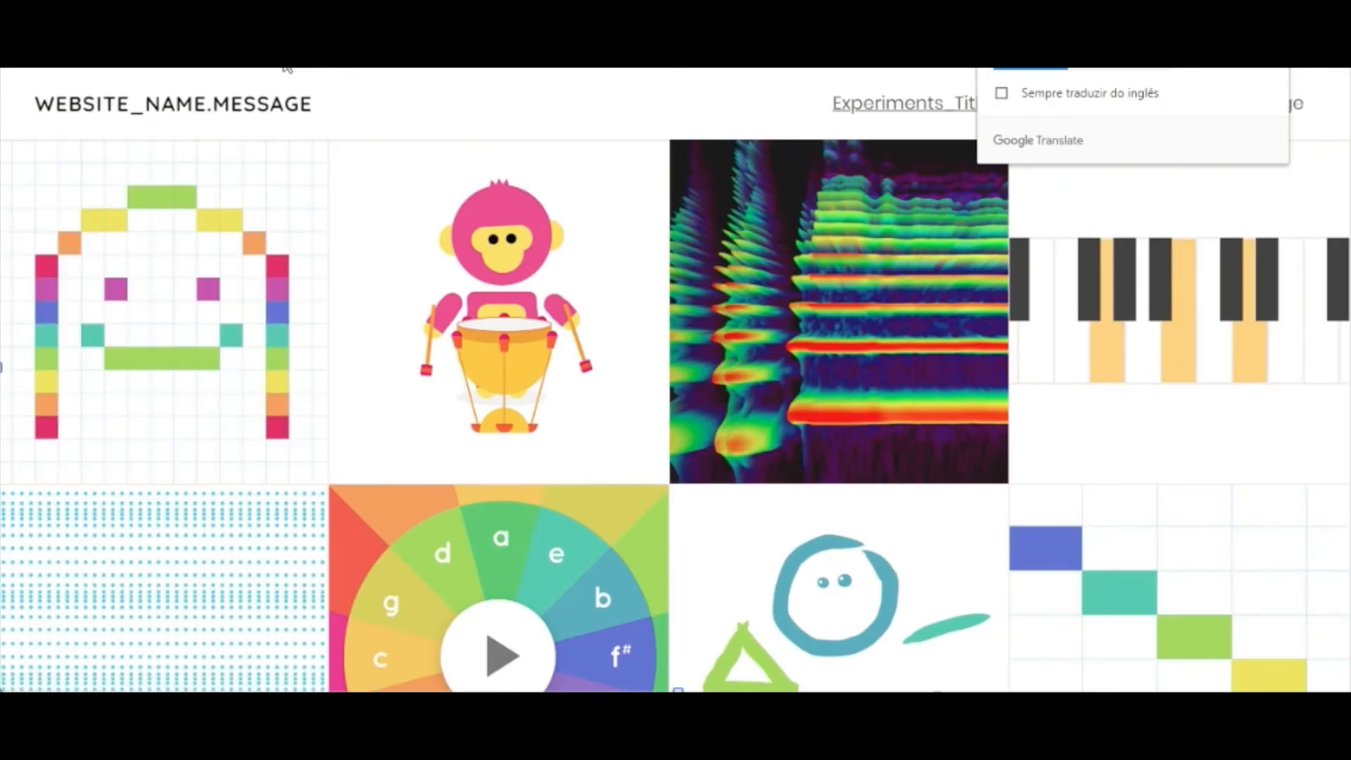
Open the Song Maker experiment from the Chrome Music Lab home page.
mouse_move(242, 217)
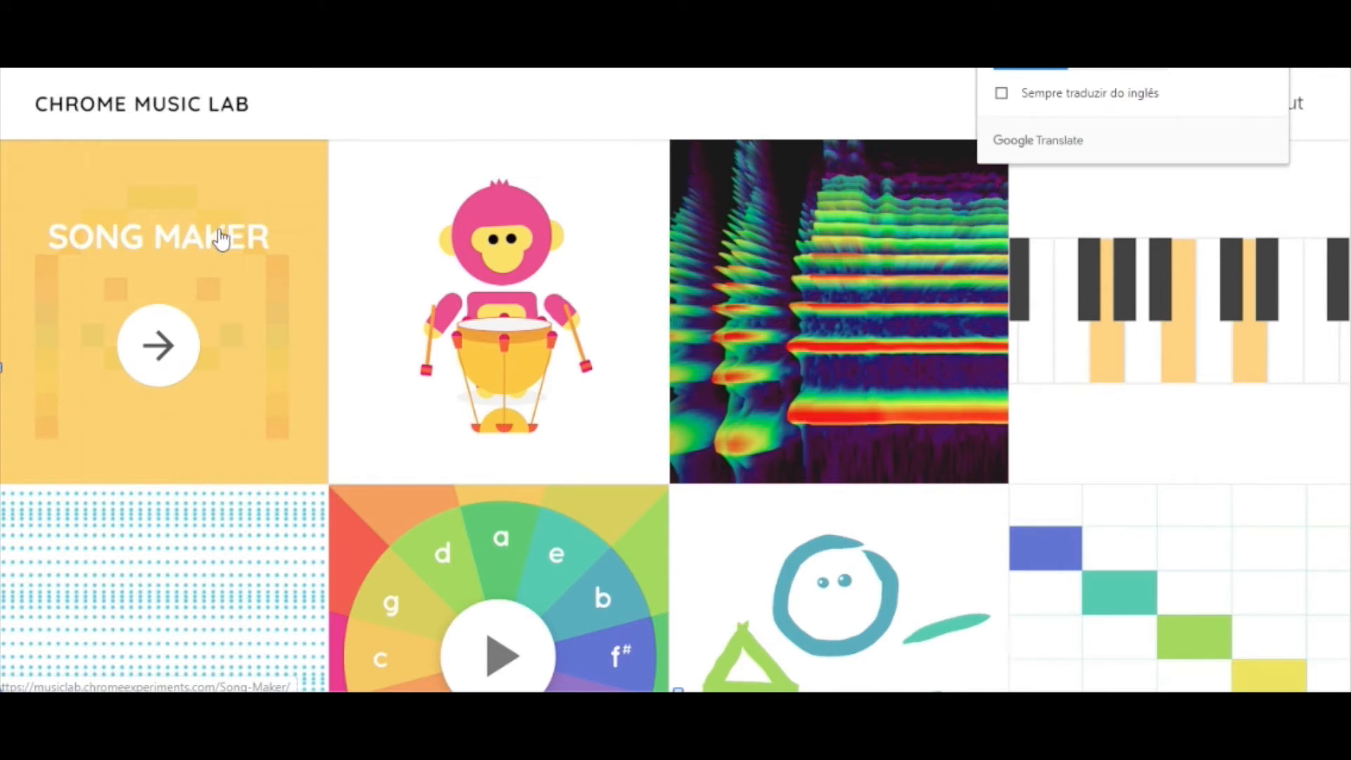
click(153, 343)
click(153, 343)
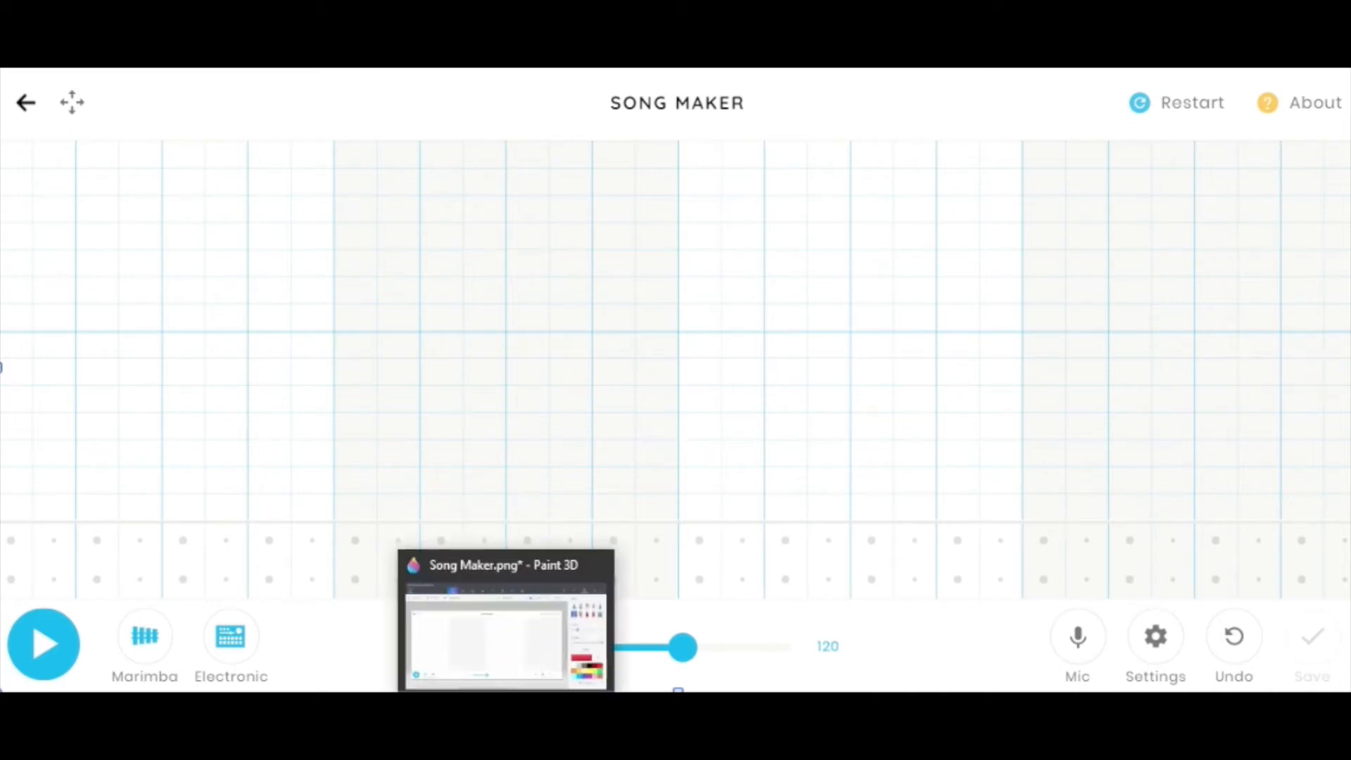
Switch to the Song Maker.png image in Paint 3D and choose the Pencil brush for annotating.
click(679, 691)
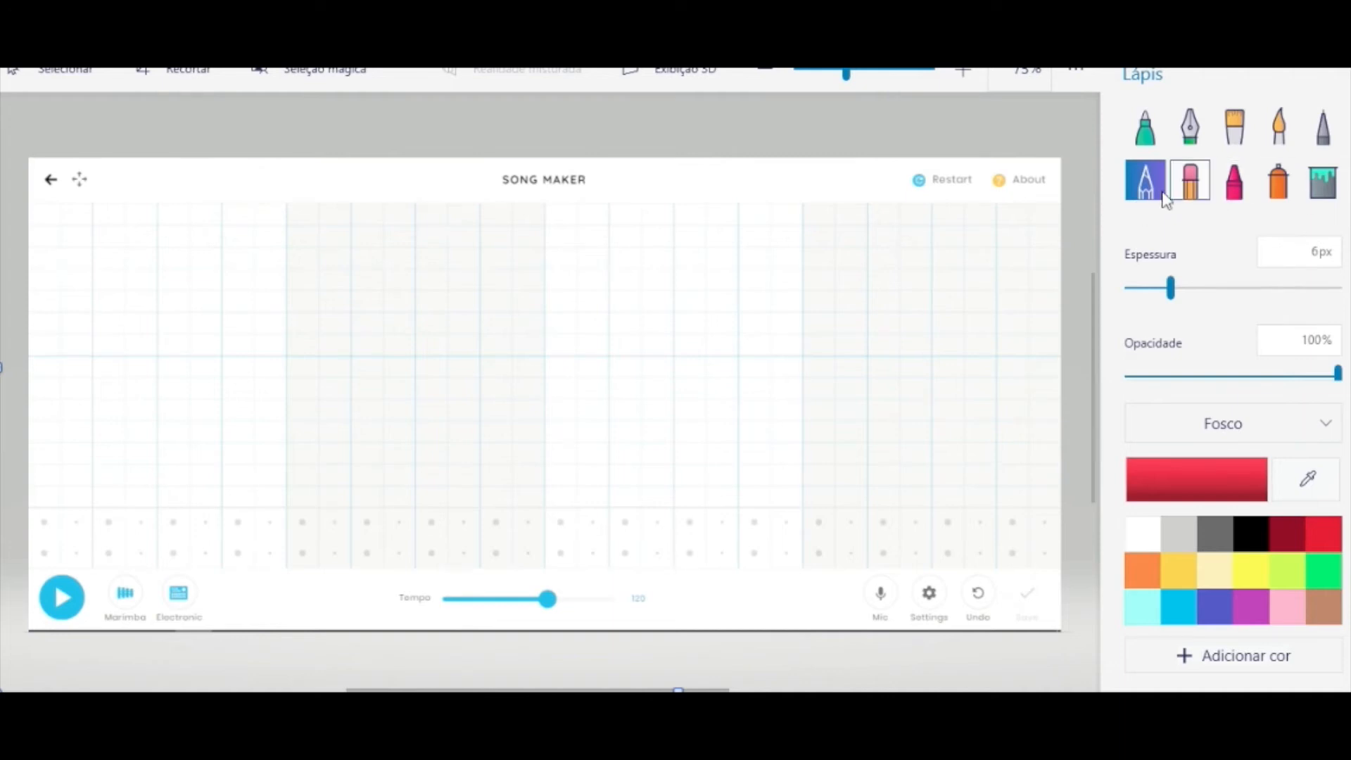
click(1322, 133)
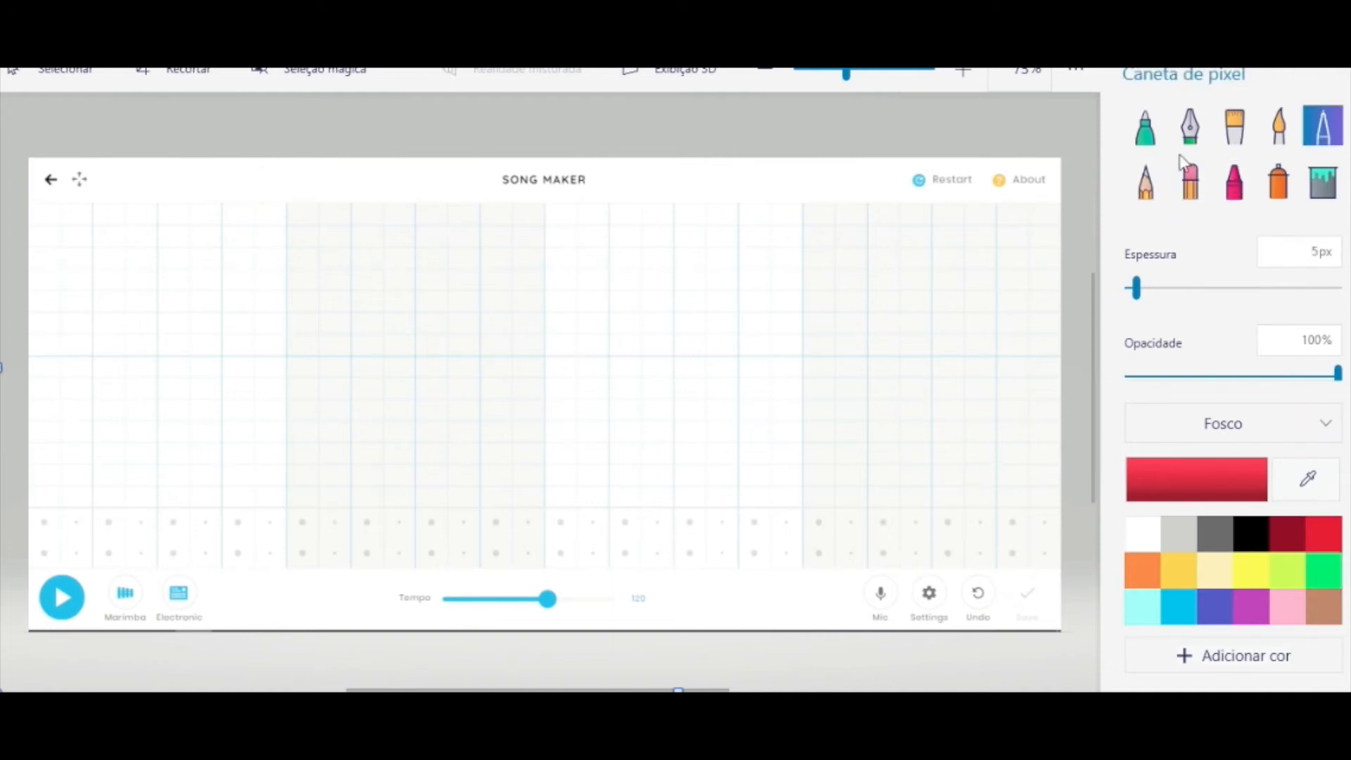
click(1145, 191)
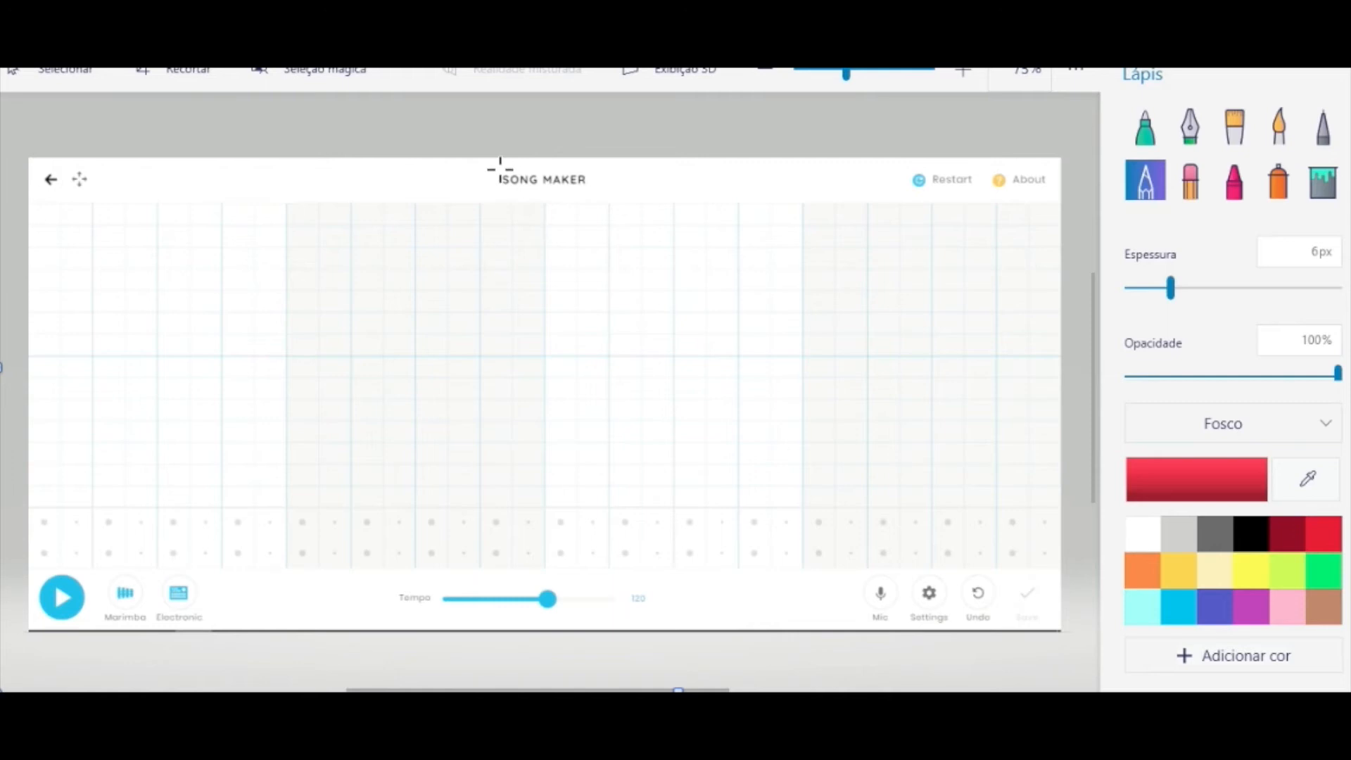
Circle the SONG MAKER title, Restart and About in red one at a time, undoing each circle before the following one.
mouse_move(492, 164)
mouse_down()
mouse_move(501, 190)
mouse_move(604, 185)
mouse_move(576, 167)
mouse_up()
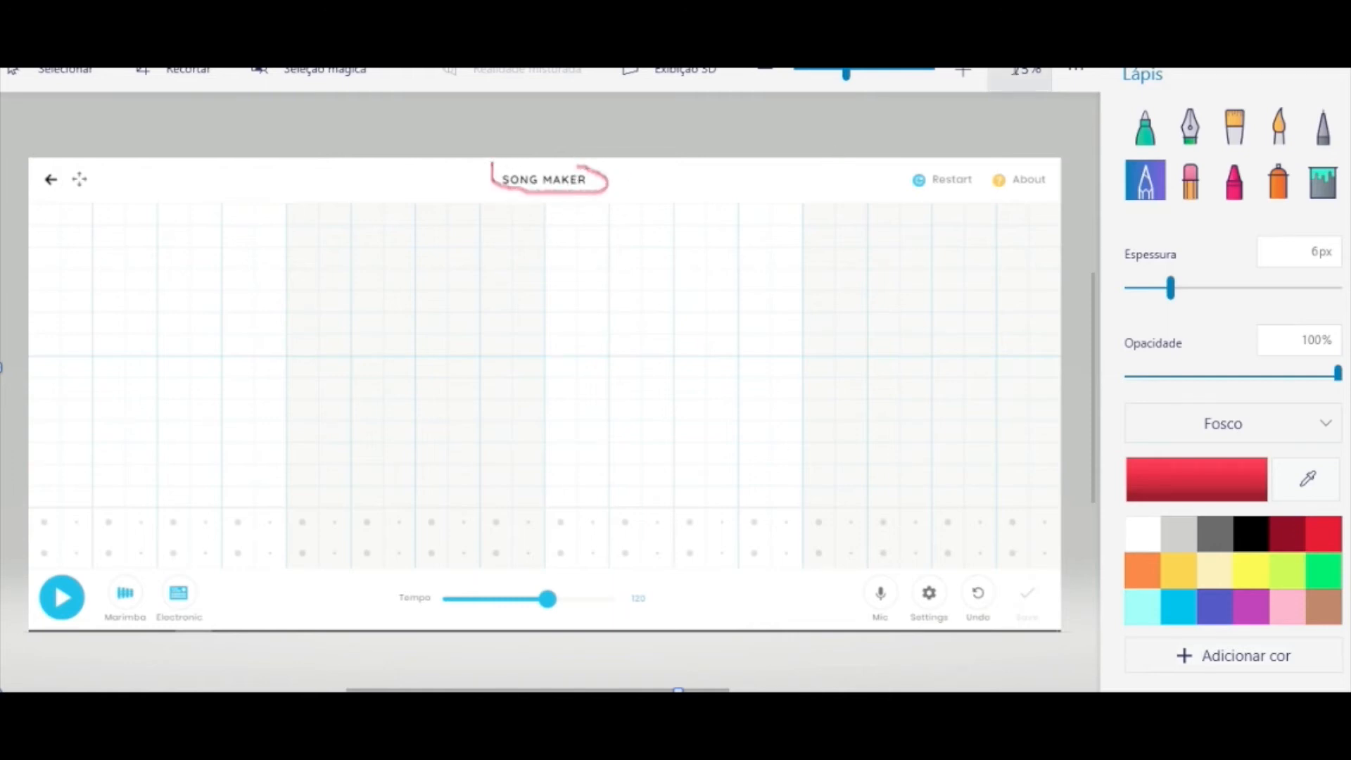
key(ctrl+z)
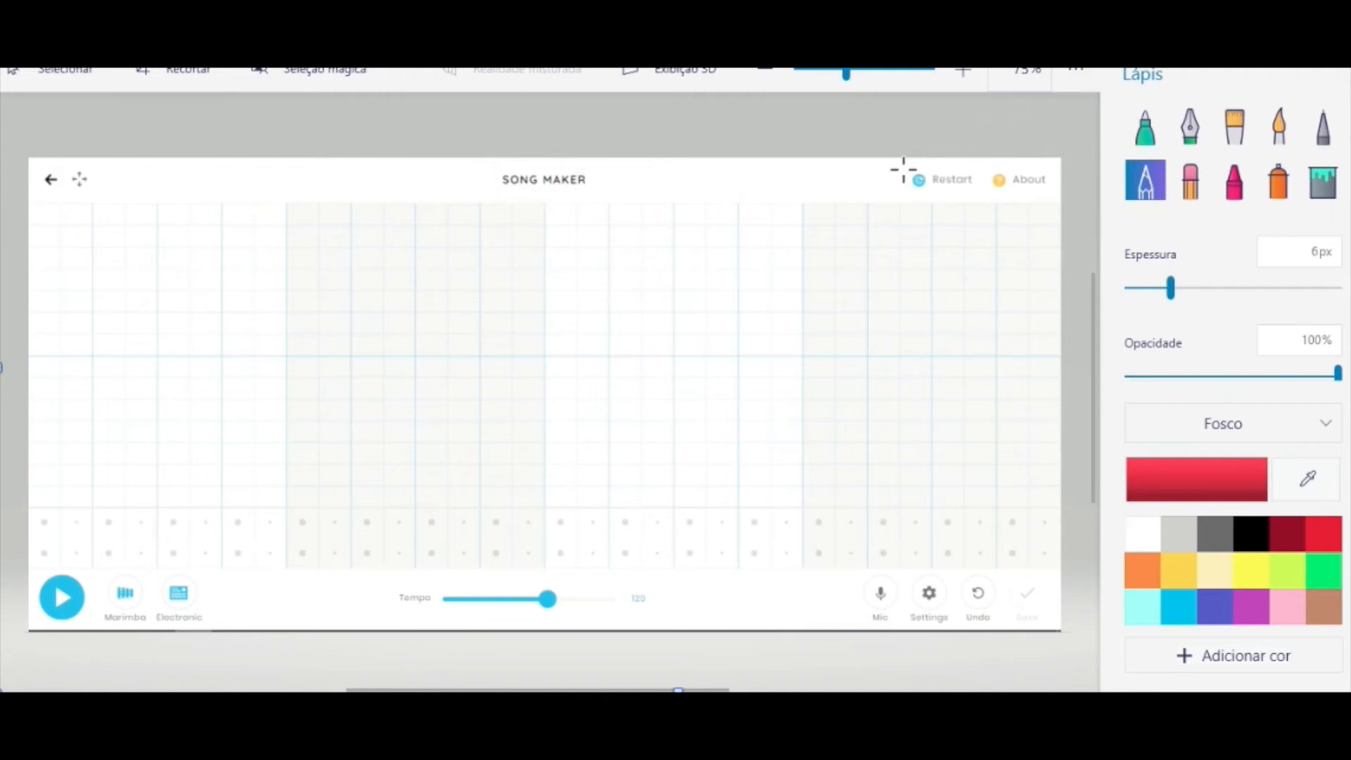
mouse_move(897, 166)
mouse_down()
mouse_move(905, 182)
mouse_move(983, 187)
mouse_move(969, 161)
mouse_move(898, 176)
mouse_up()
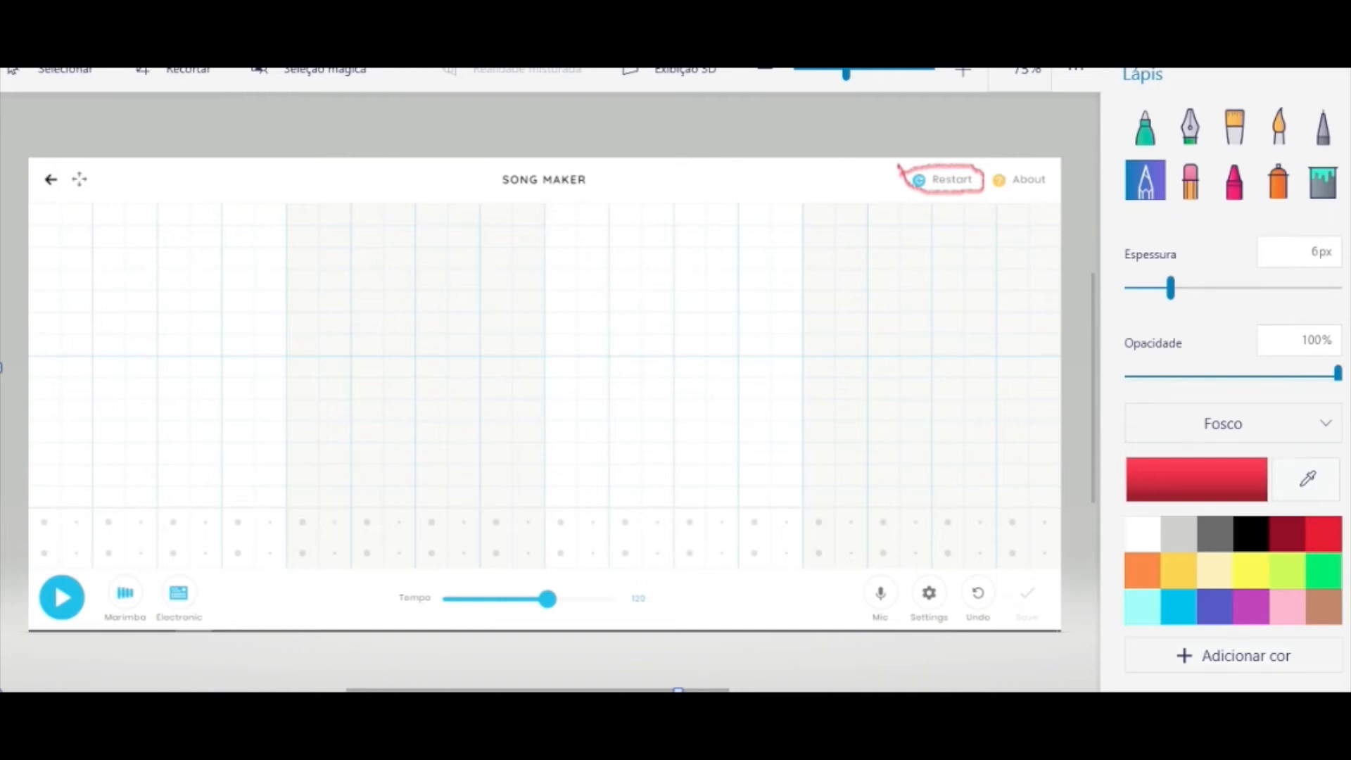
key(ctrl+z)
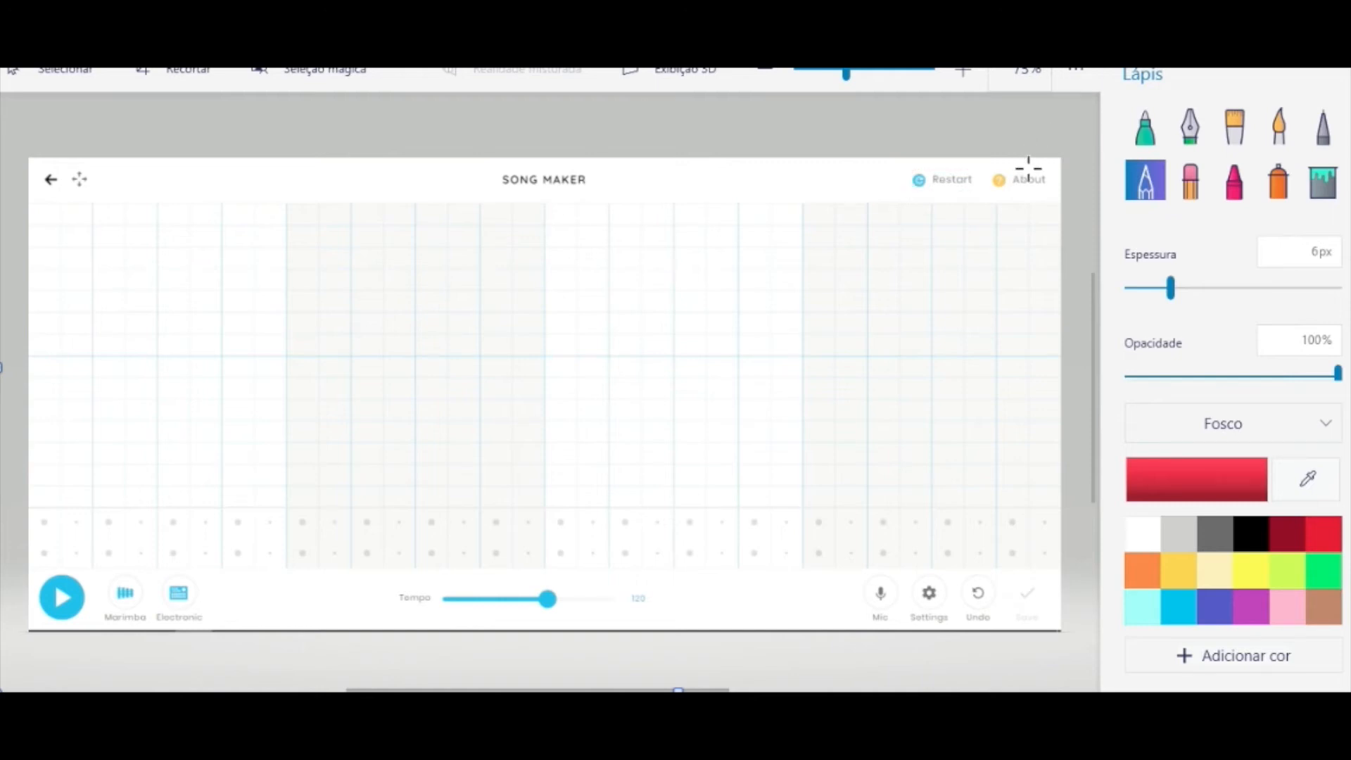
mouse_move(1029, 168)
mouse_down()
mouse_move(985, 176)
mouse_move(1004, 191)
mouse_move(1055, 173)
mouse_move(1028, 165)
mouse_up()
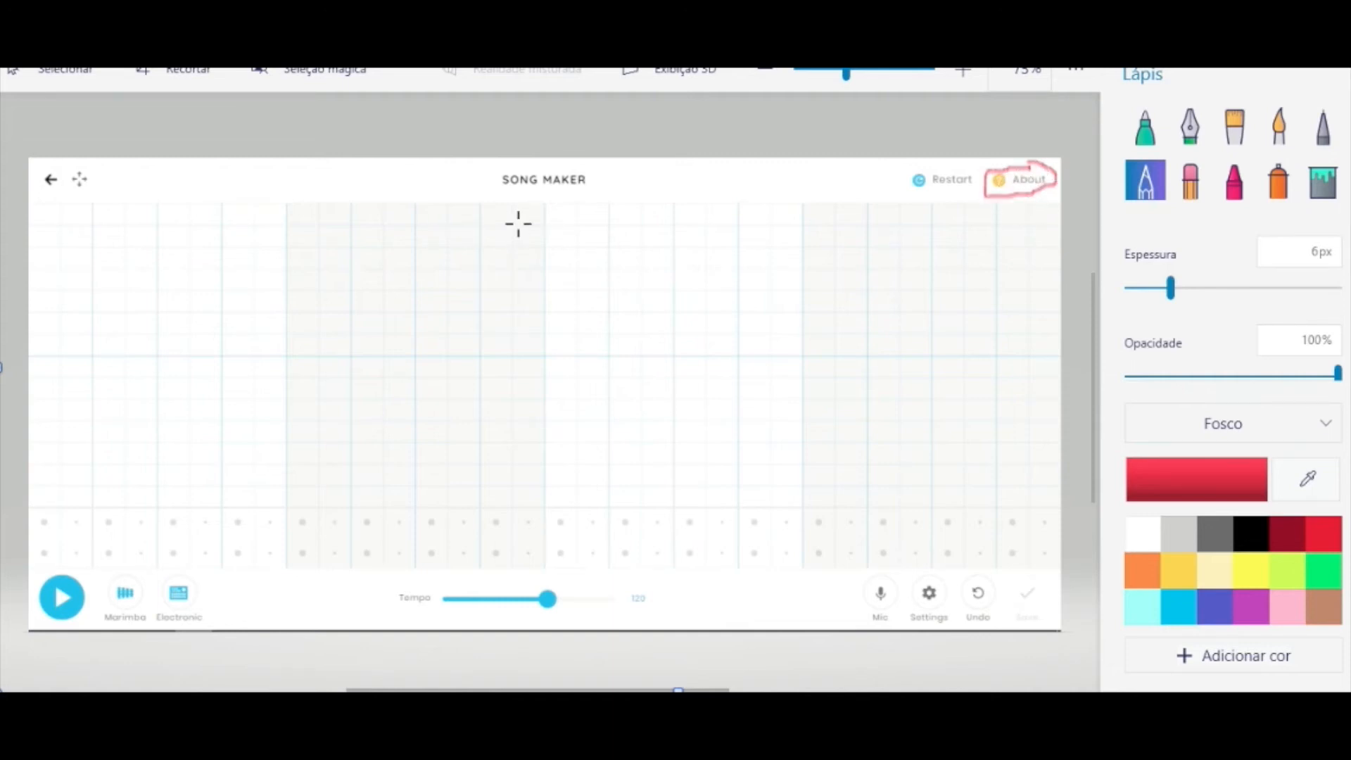
key(ctrl+z)
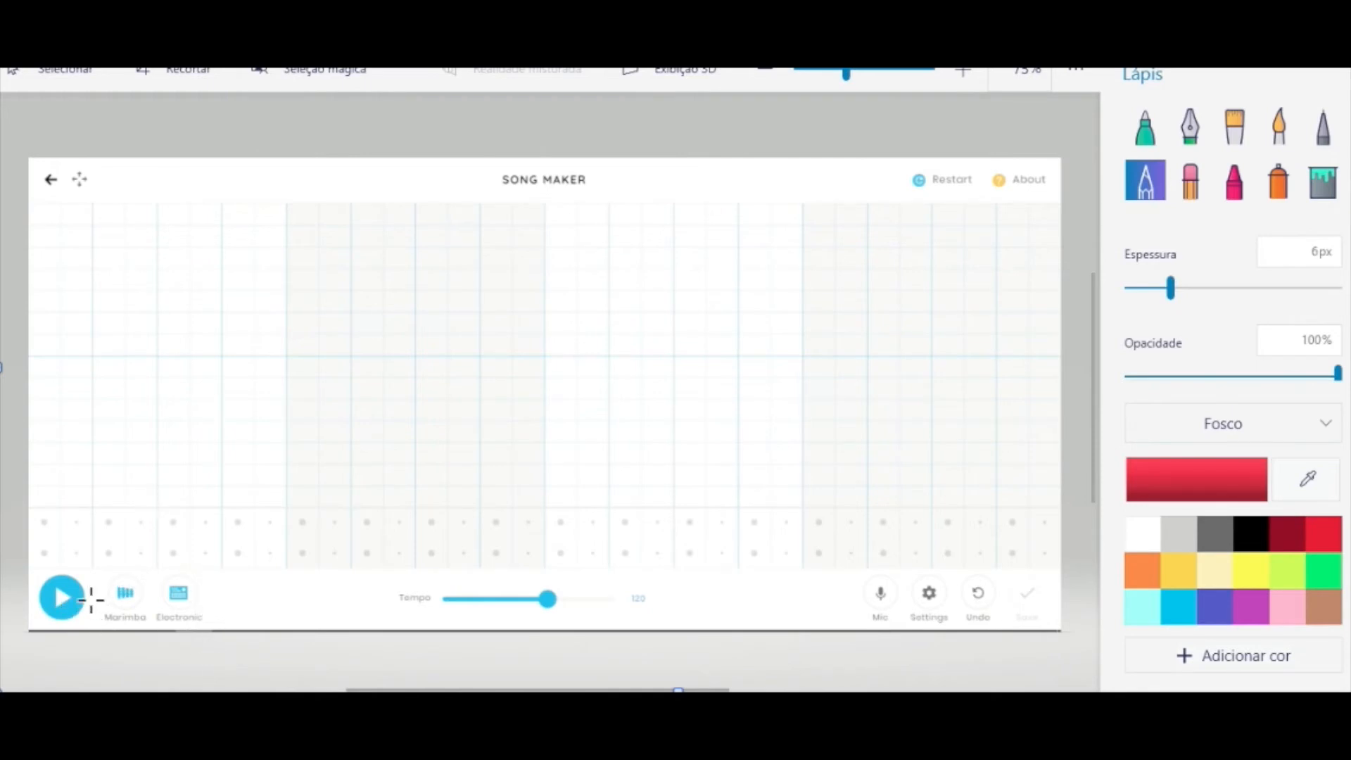
Mark the play control in the Song Maker image with red pencil strokes and undo them.
mouse_move(69, 505)
mouse_down()
mouse_move(61, 561)
mouse_move(92, 540)
mouse_up()
key(ctrl+z)
key(ctrl+z)
Mark Marimba with an arrow and circle, draw a wavy line across the melody grid, and undo these marks.
mouse_move(124, 522)
mouse_down()
mouse_move(130, 560)
mouse_move(83, 592)
mouse_move(94, 628)
mouse_move(138, 630)
mouse_move(148, 604)
mouse_move(130, 577)
mouse_up()
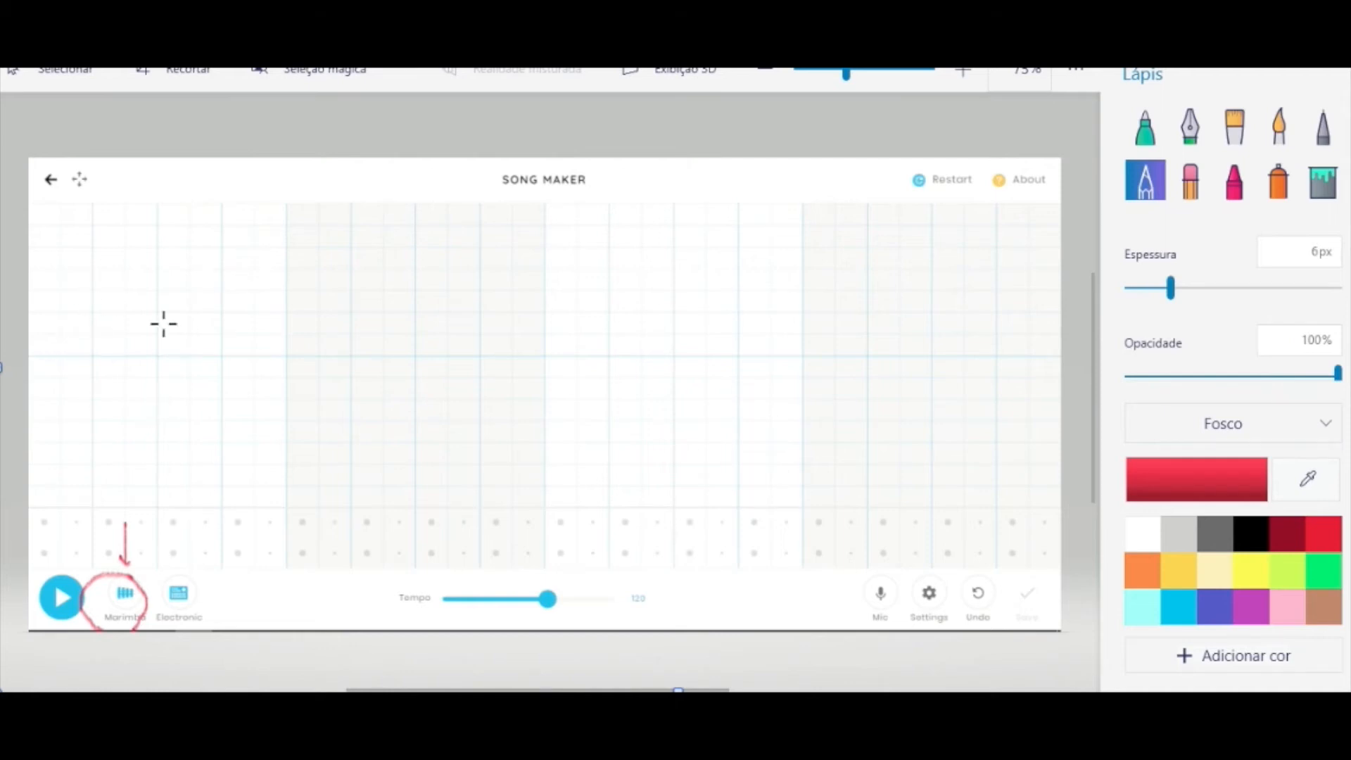
mouse_move(61, 303)
mouse_down()
mouse_move(94, 422)
mouse_move(205, 305)
mouse_move(386, 383)
mouse_move(470, 280)
mouse_move(648, 377)
mouse_move(800, 295)
mouse_move(943, 398)
mouse_move(1033, 248)
mouse_up()
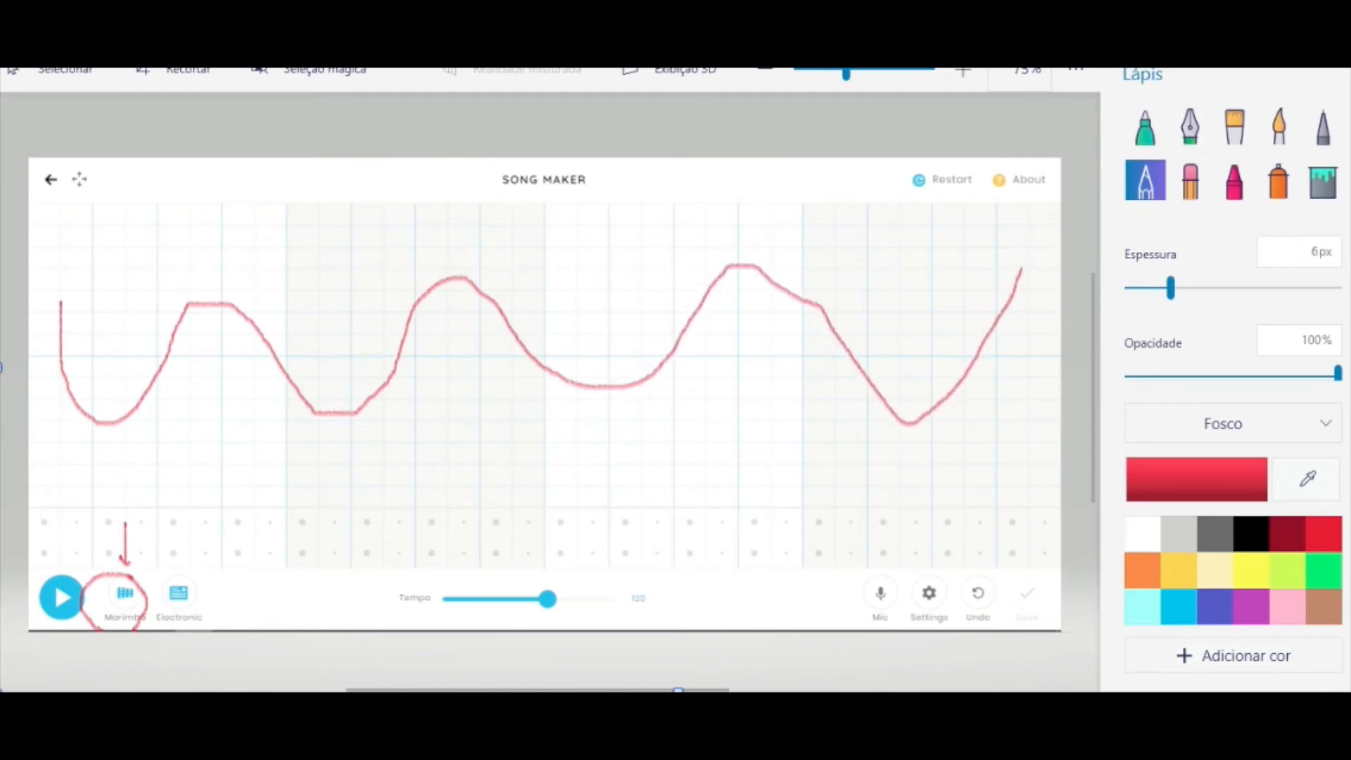
key(ctrl+z)
key(ctrl+z)
key(ctrl+z)
key(ctrl+z)
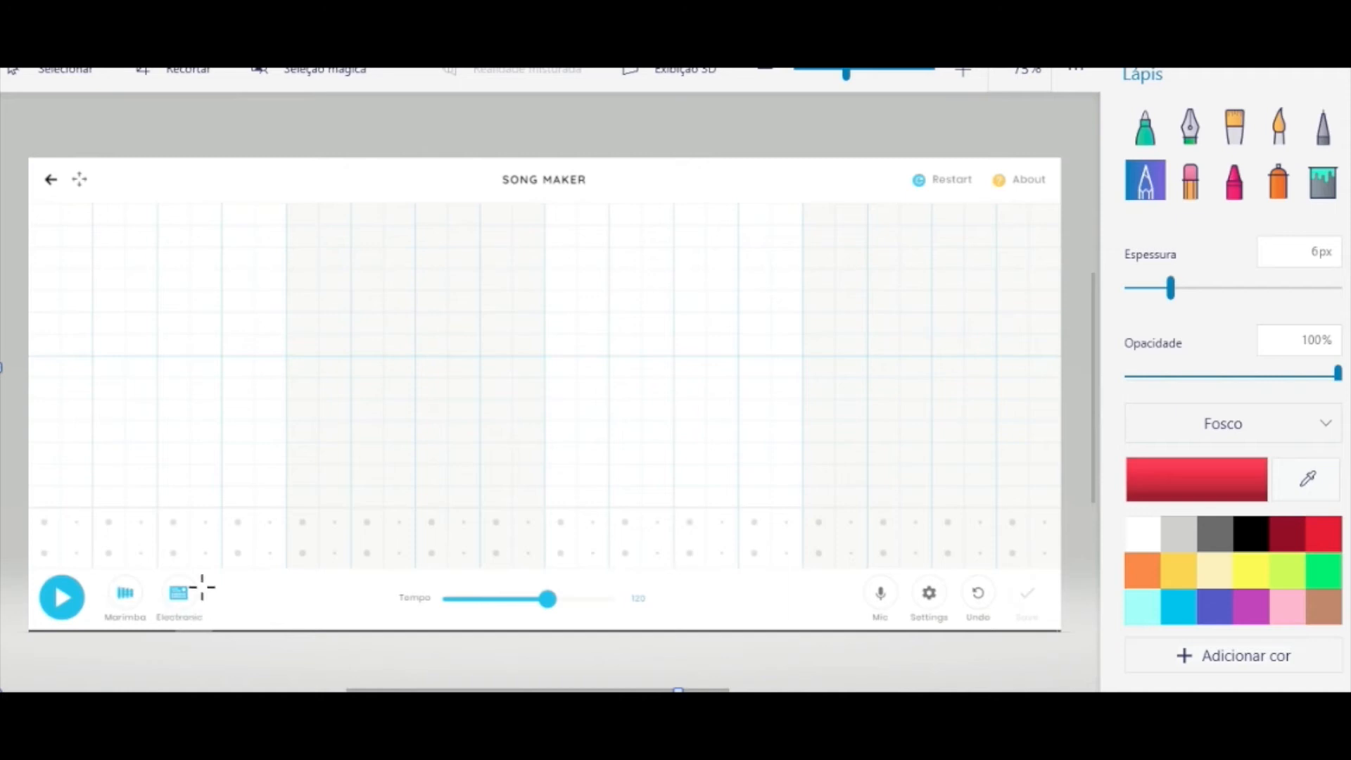
Mark the Electronic instrument with a red arrow and circle, and undo the marks.
click(176, 543)
mouse_move(173, 558)
mouse_down()
mouse_move(194, 559)
mouse_move(171, 558)
mouse_move(153, 594)
mouse_move(200, 631)
mouse_move(218, 591)
mouse_move(204, 563)
mouse_up()
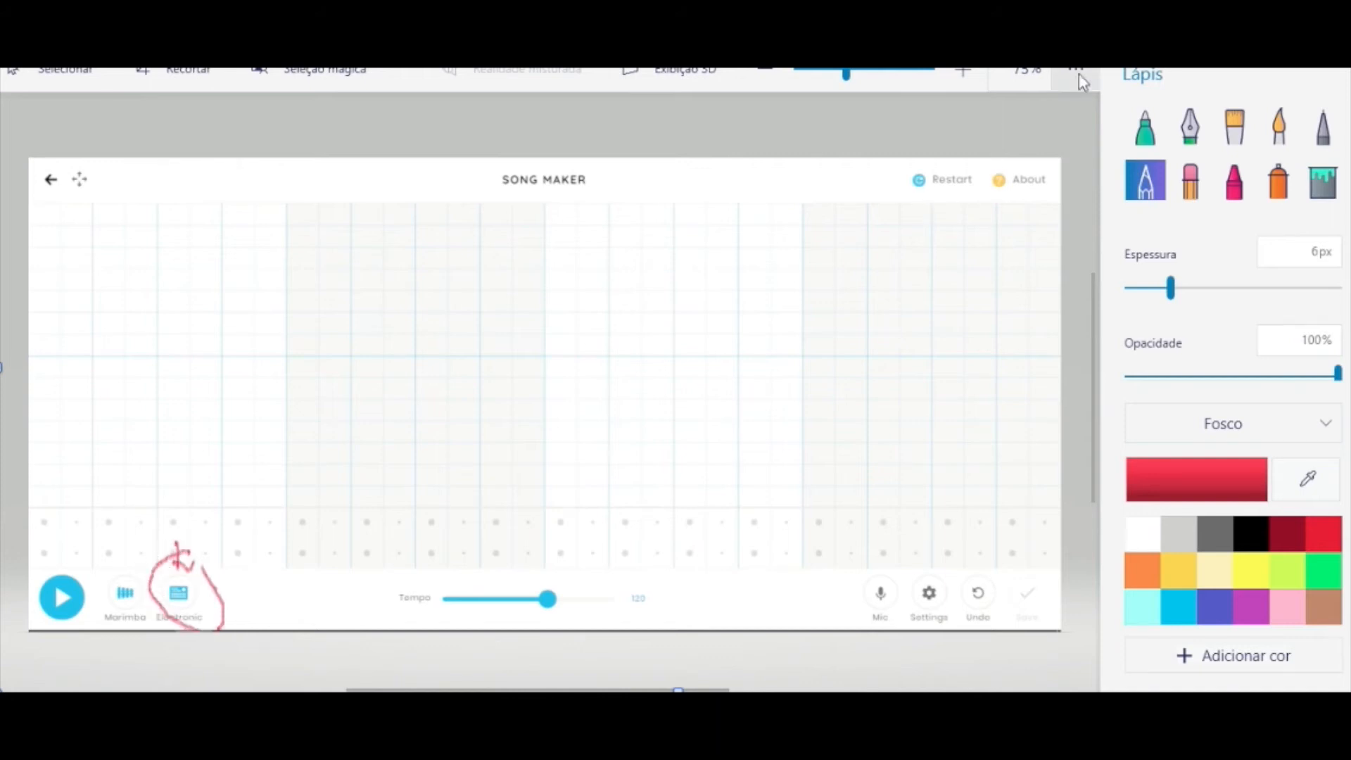
key(ctrl+z)
key(ctrl+z)
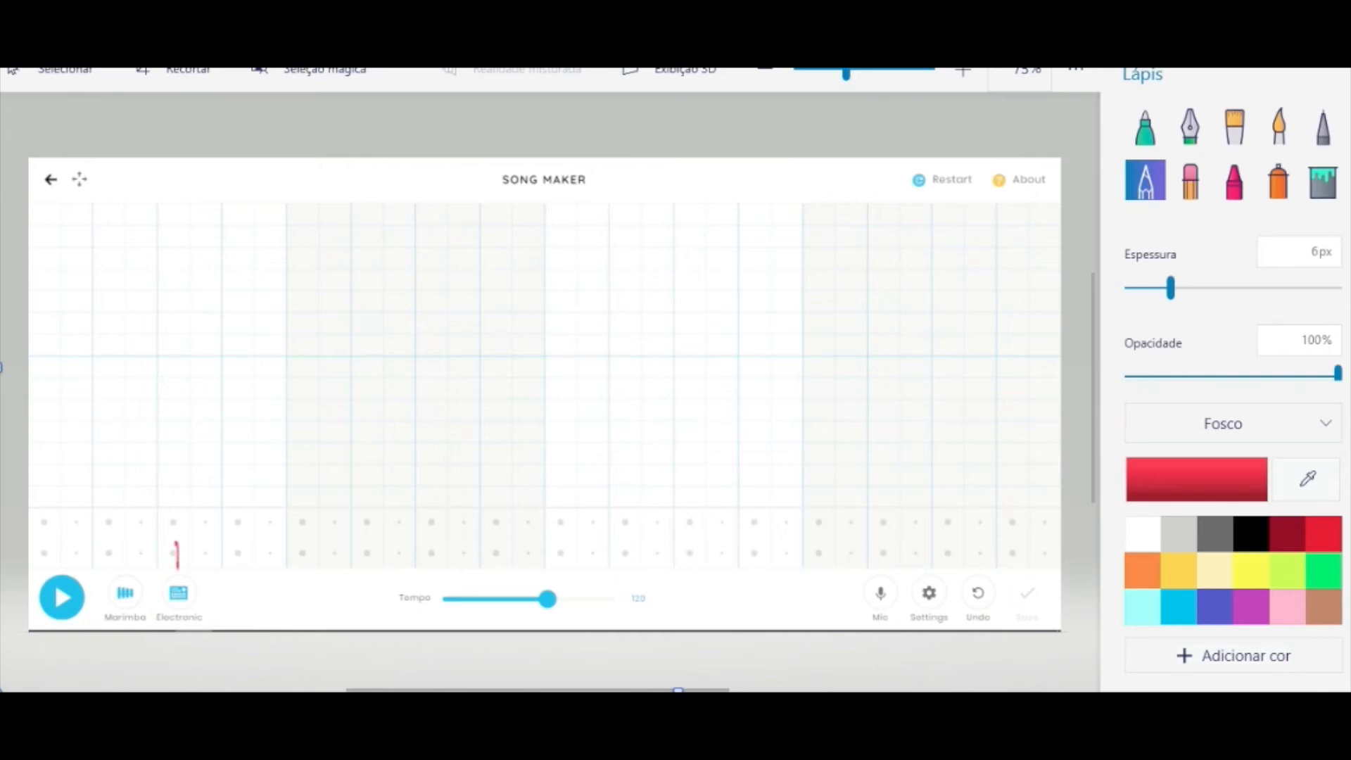
key(ctrl+z)
Draw a wavy red line along the two percussion dot rows and undo it.
mouse_move(43, 523)
mouse_down()
mouse_move(72, 556)
mouse_move(124, 519)
mouse_move(201, 556)
mouse_move(239, 525)
mouse_move(312, 565)
mouse_move(408, 529)
mouse_move(452, 551)
mouse_move(504, 529)
mouse_move(621, 549)
mouse_move(693, 525)
mouse_move(741, 556)
mouse_move(814, 528)
mouse_move(845, 551)
mouse_move(902, 553)
mouse_move(950, 525)
mouse_move(1028, 549)
mouse_move(1040, 527)
mouse_up()
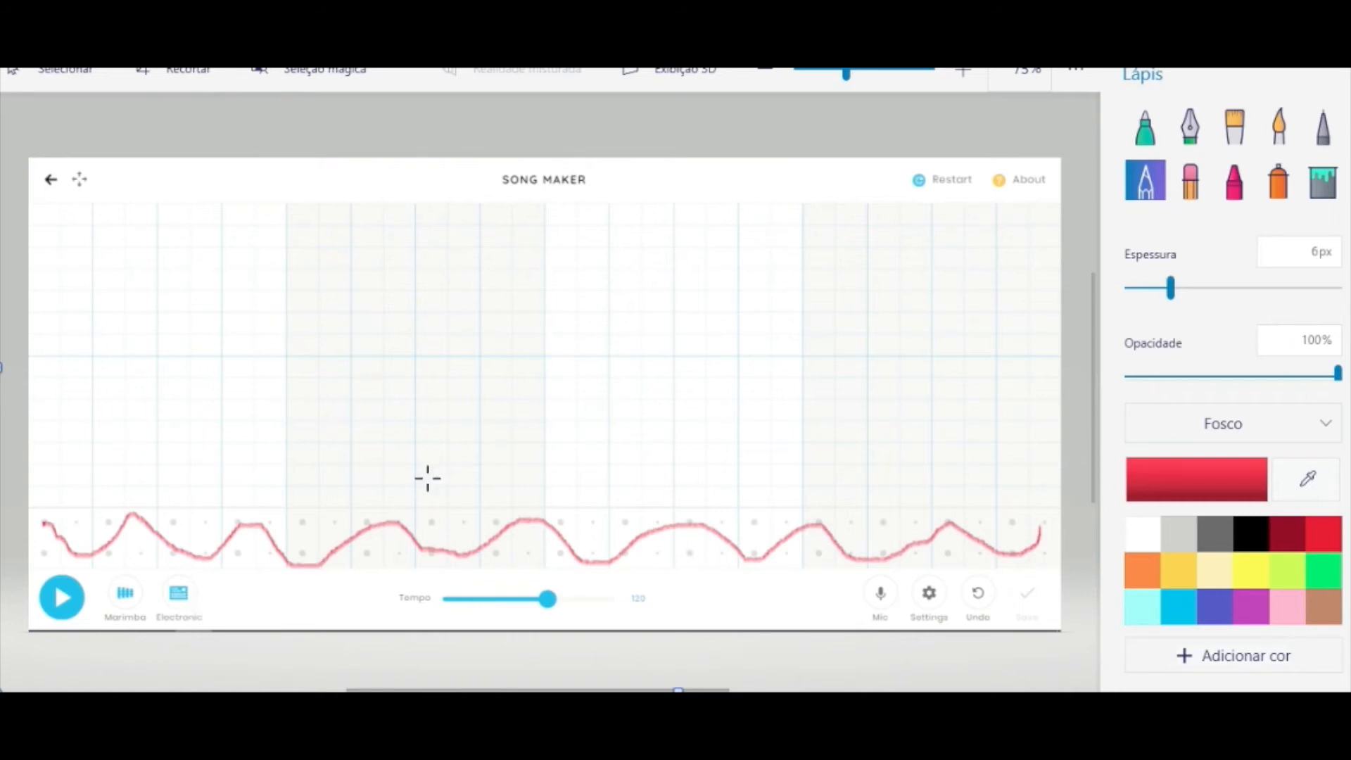
key(ctrl+z)
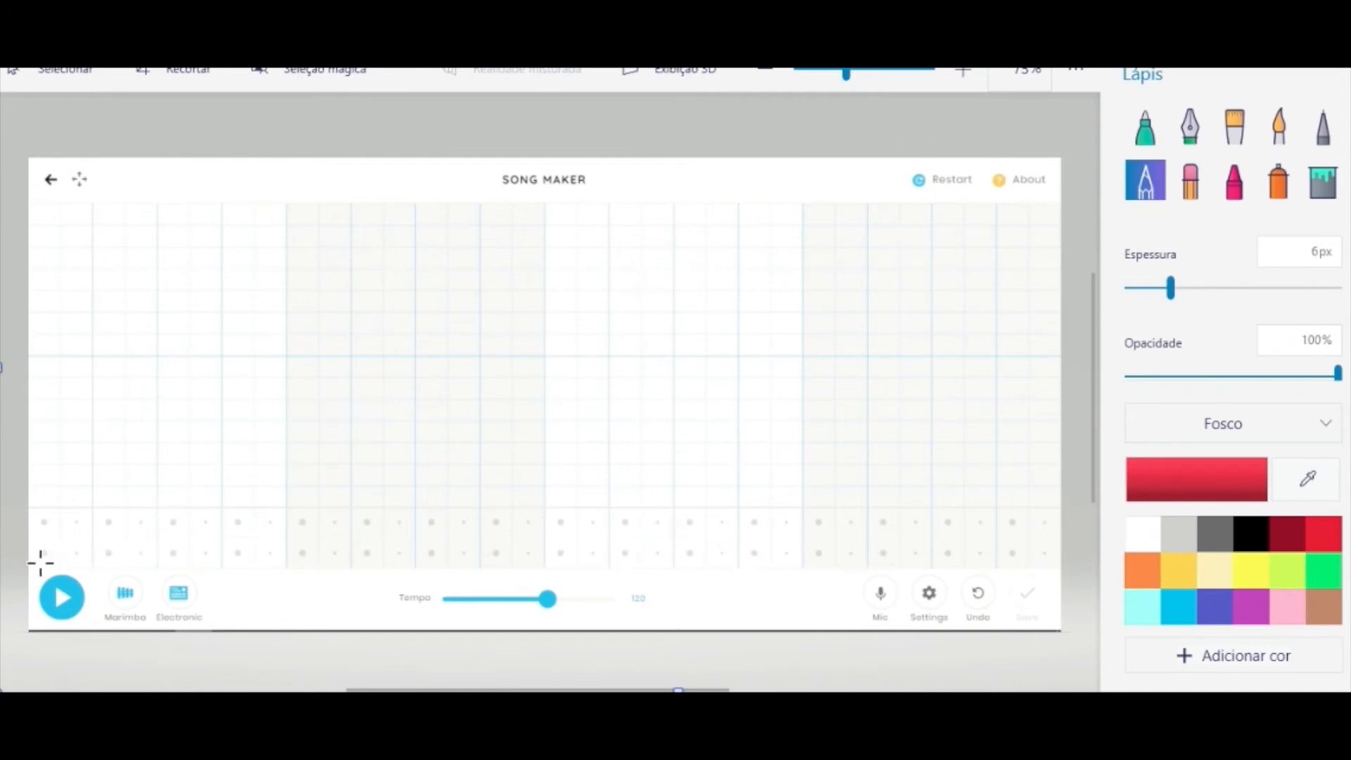
Circle the first dot in each of the two percussion rows and undo the circles.
mouse_move(39, 560)
mouse_down()
mouse_move(53, 552)
mouse_move(47, 538)
mouse_move(42, 567)
mouse_up()
mouse_move(50, 513)
mouse_down()
mouse_move(32, 521)
mouse_move(38, 533)
mouse_move(59, 521)
mouse_move(55, 508)
mouse_up()
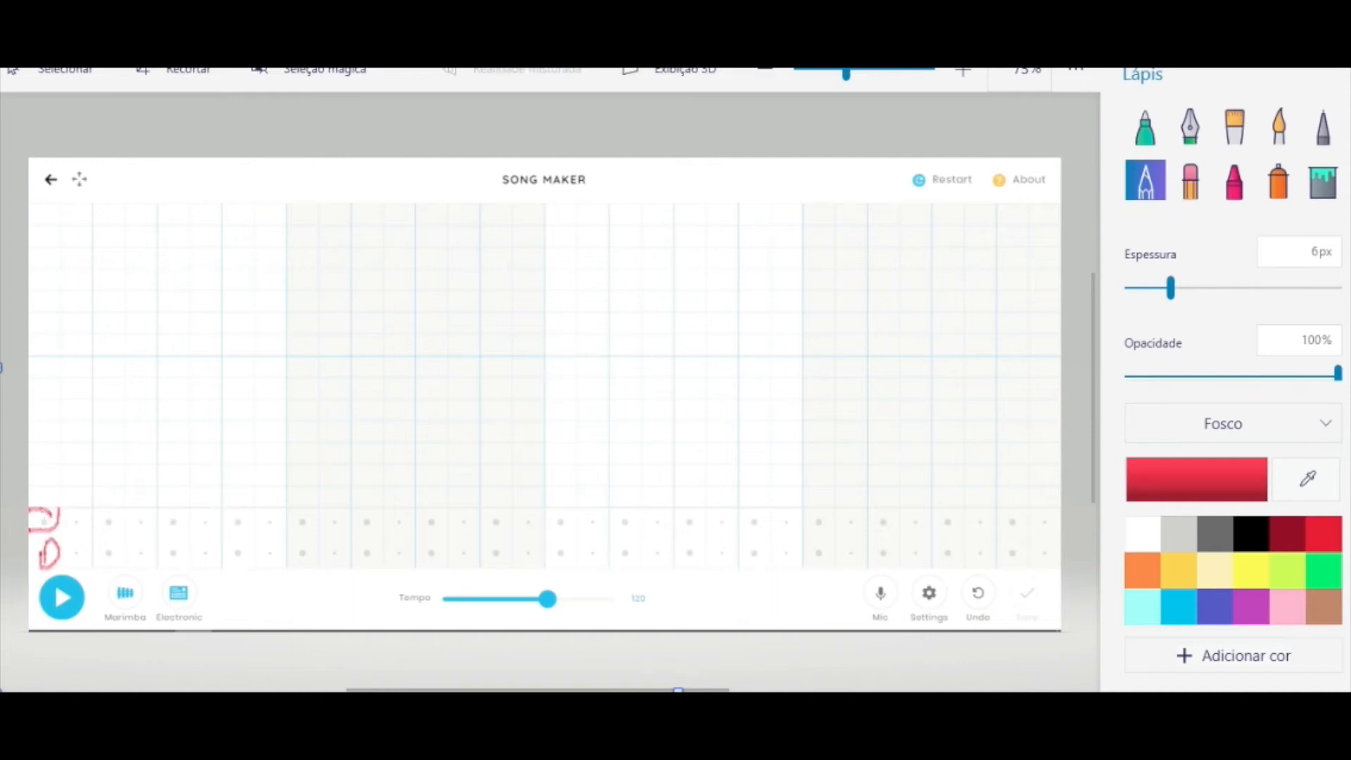
key(ctrl+z)
key(ctrl+z)
key(ctrl+z)
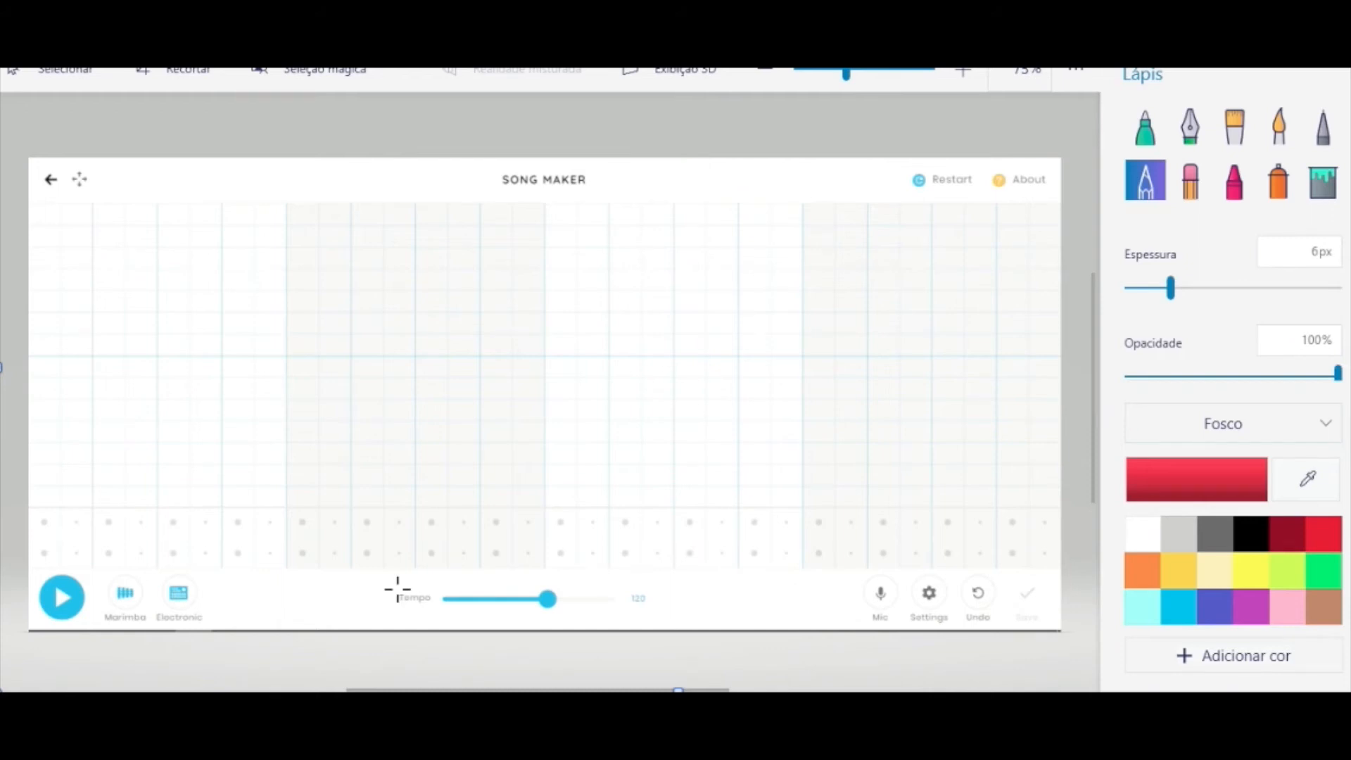
Circle the Tempo slider and mark its value in red, and undo the marks.
mouse_move(389, 583)
mouse_down()
mouse_move(420, 613)
mouse_move(661, 621)
mouse_move(672, 584)
mouse_move(573, 564)
mouse_move(416, 570)
mouse_move(389, 584)
mouse_up()
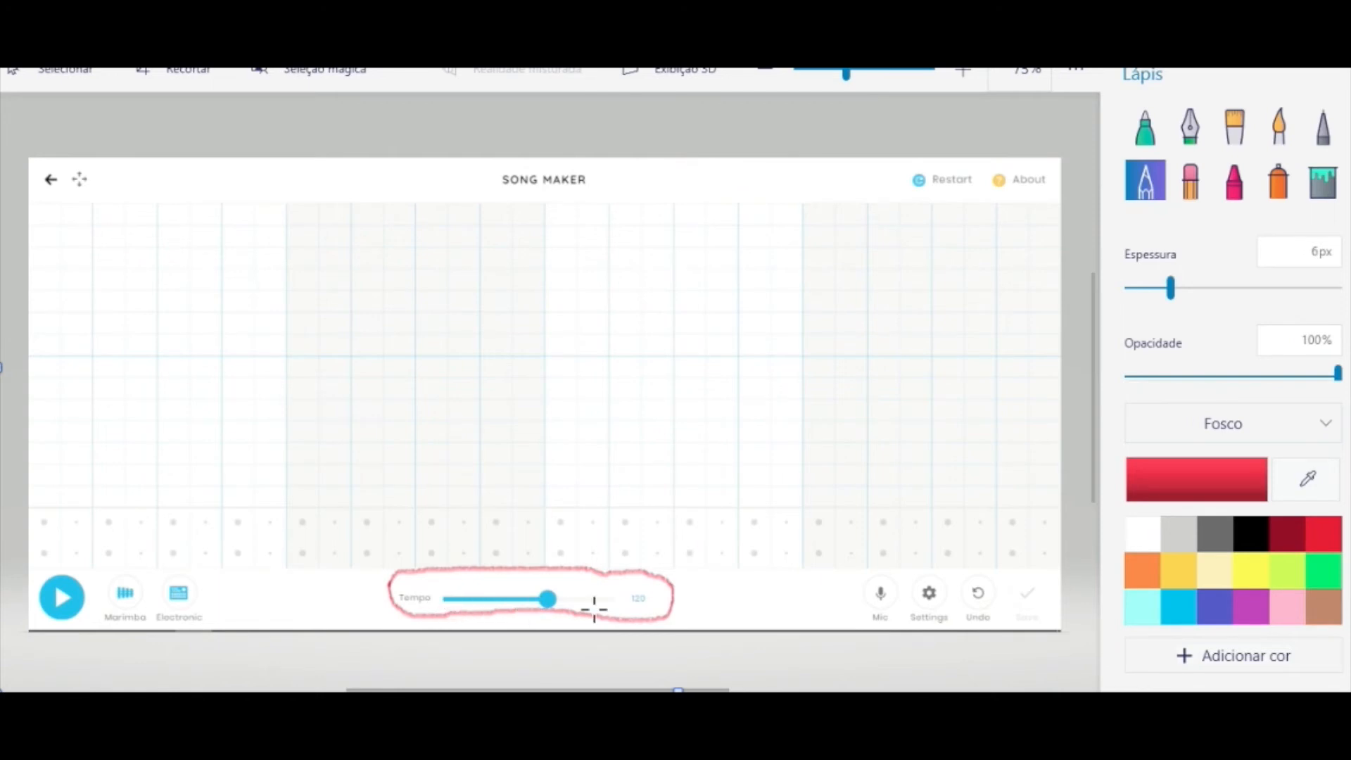
mouse_move(626, 582)
mouse_down()
mouse_move(631, 619)
mouse_move(659, 609)
mouse_move(638, 571)
mouse_up()
key(ctrl+z)
key(ctrl+z)
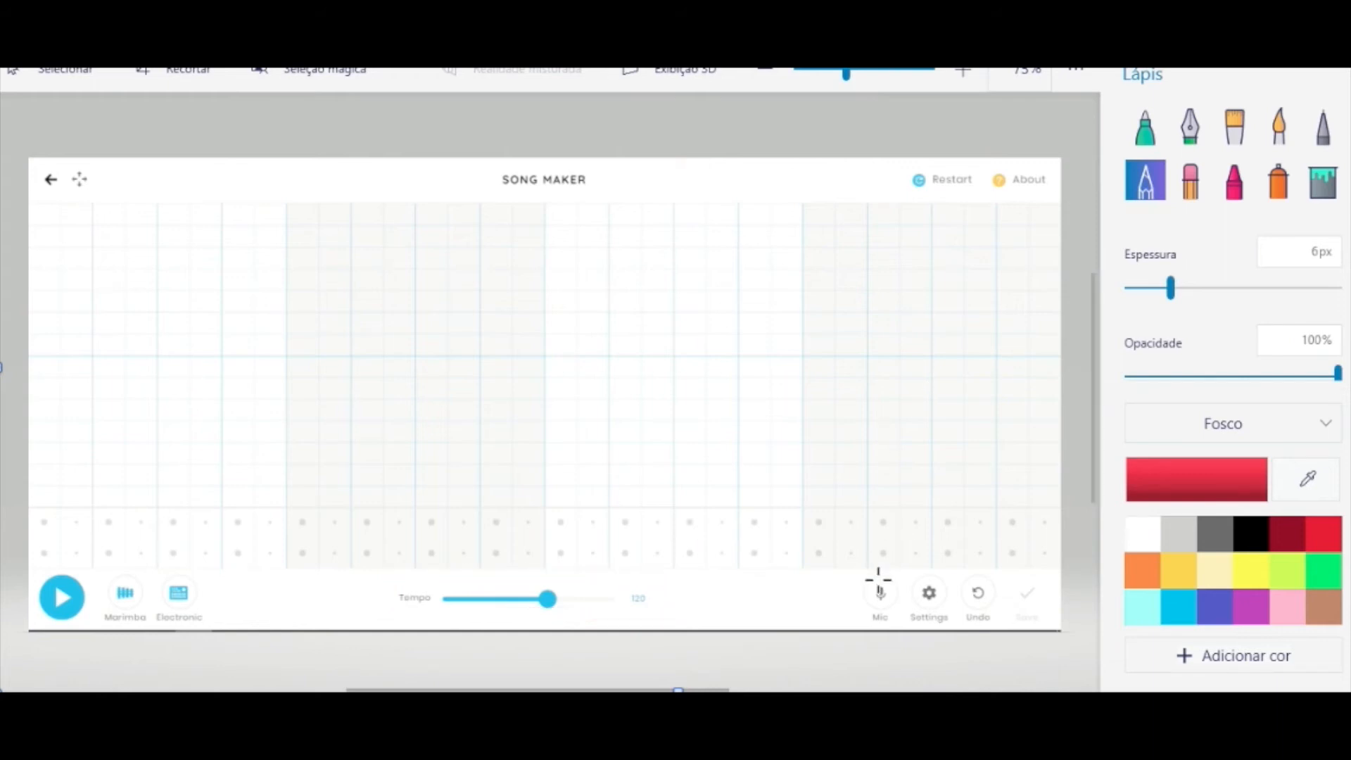
Circle the Mic icon and the Settings icon in red, undoing each circle after drawing it.
mouse_move(878, 579)
mouse_down()
mouse_move(862, 586)
mouse_move(868, 606)
mouse_move(901, 596)
mouse_move(881, 577)
mouse_up()
key(ctrl+z)
mouse_move(926, 580)
mouse_down()
mouse_move(918, 610)
mouse_move(941, 607)
mouse_move(943, 574)
mouse_move(922, 578)
mouse_up()
key(ctrl+z)
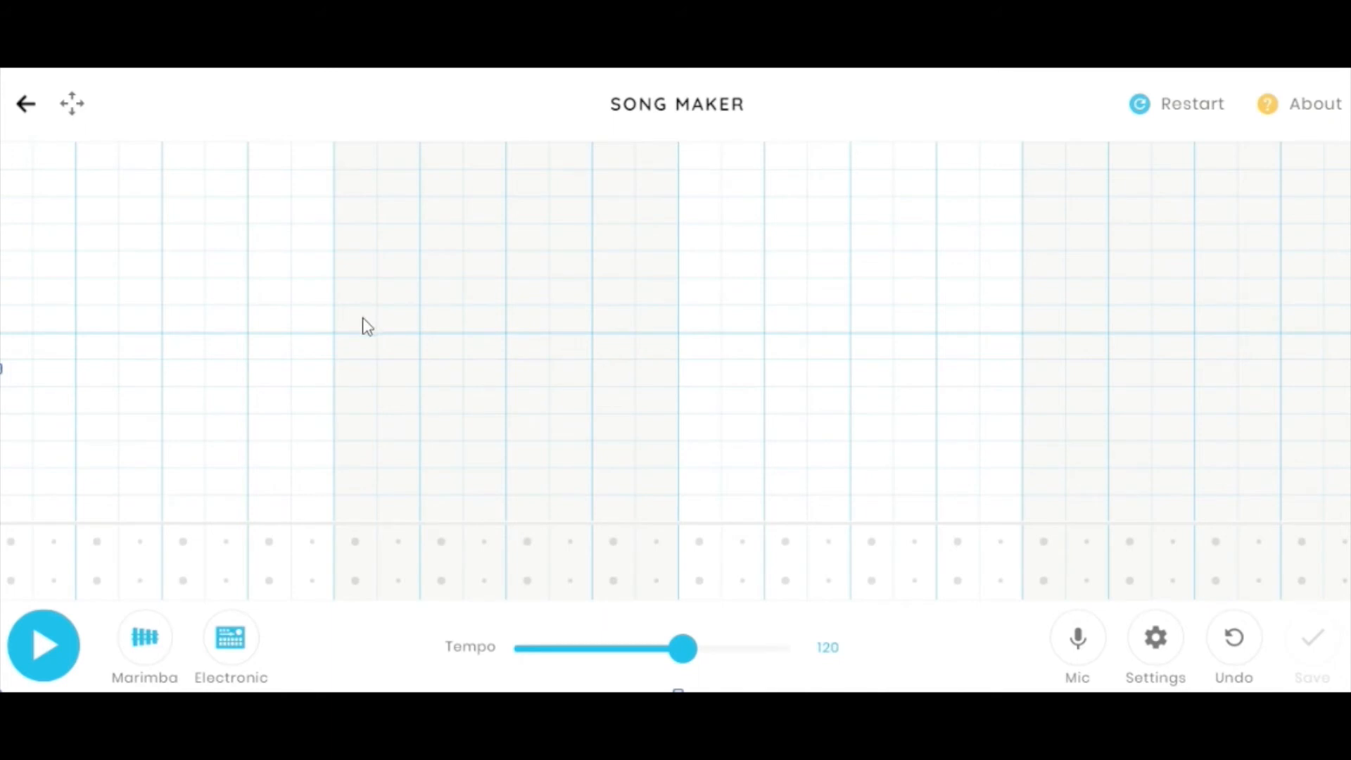
In Song Maker, place seven ascending notes from red to pink, one per half beat, starting at the second bar.
click(366, 326)
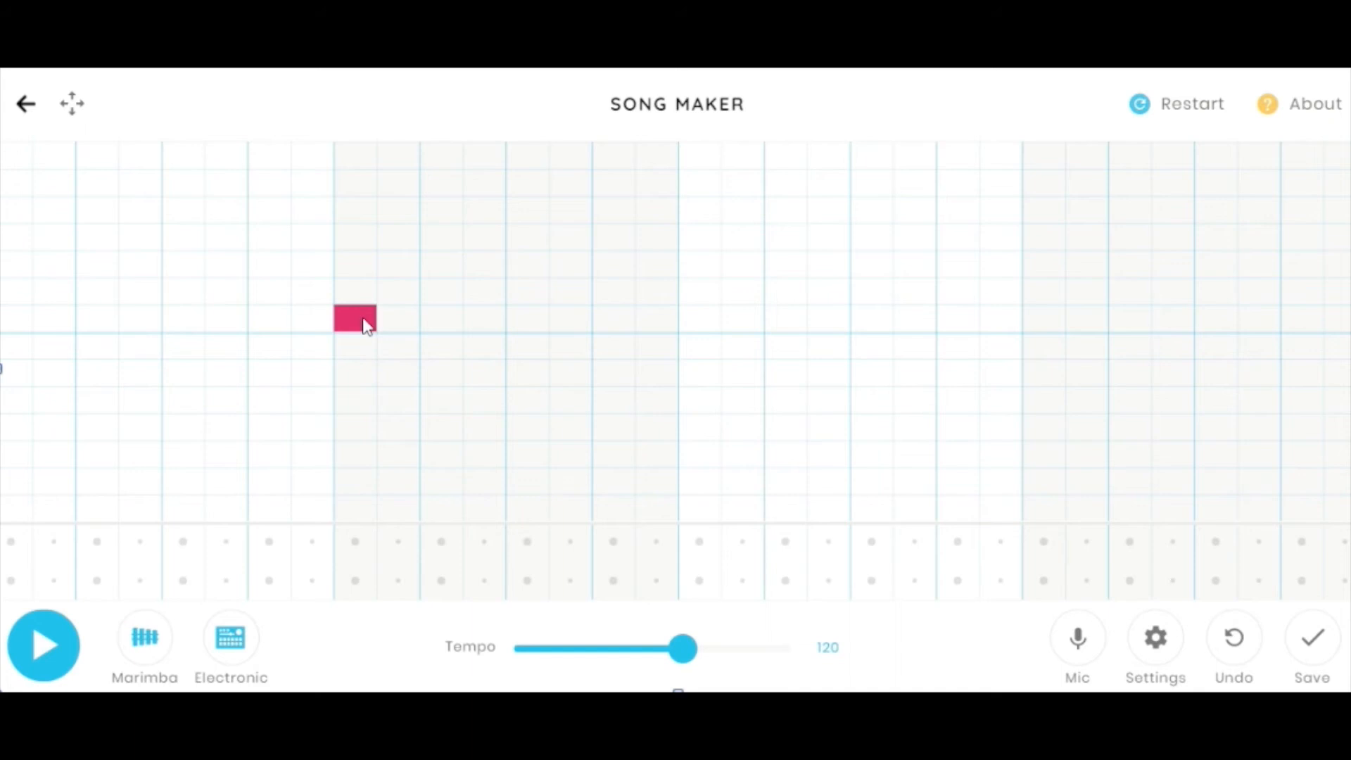
click(397, 297)
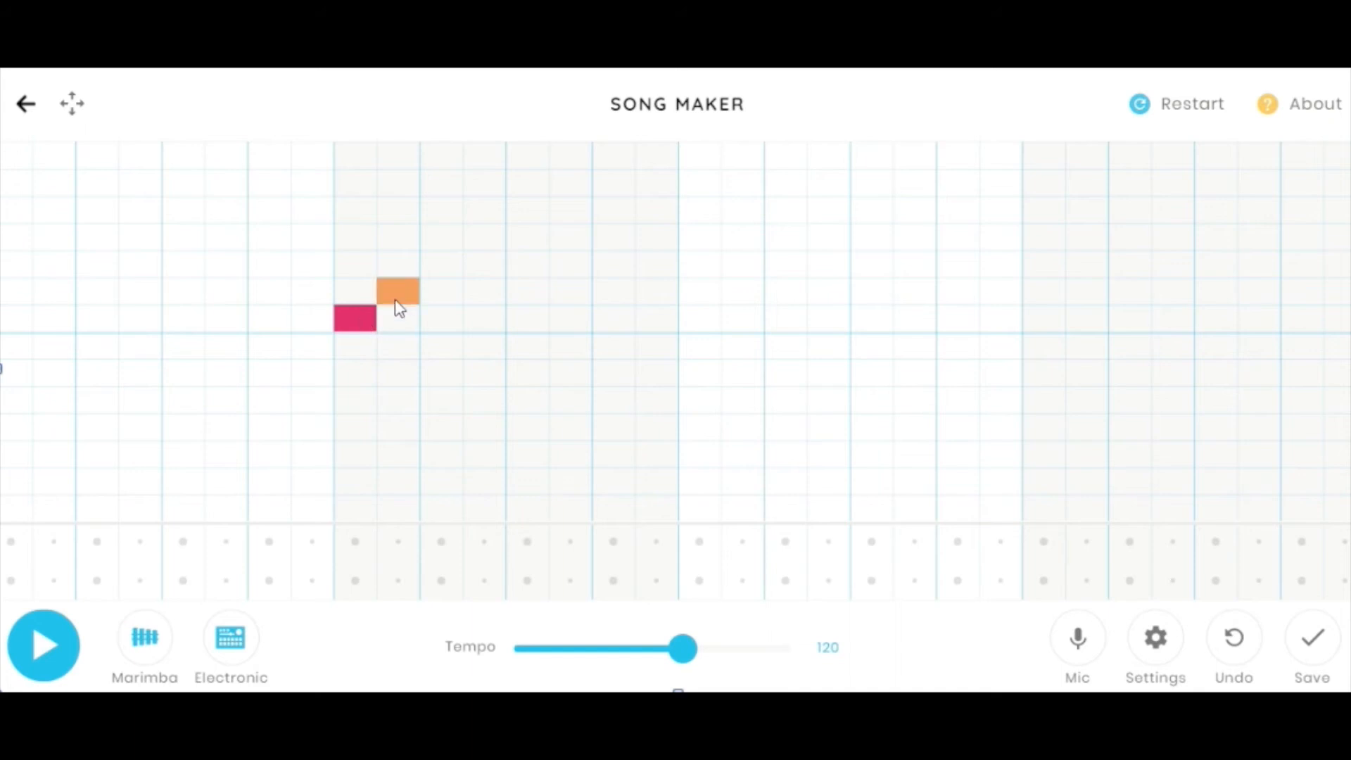
click(443, 266)
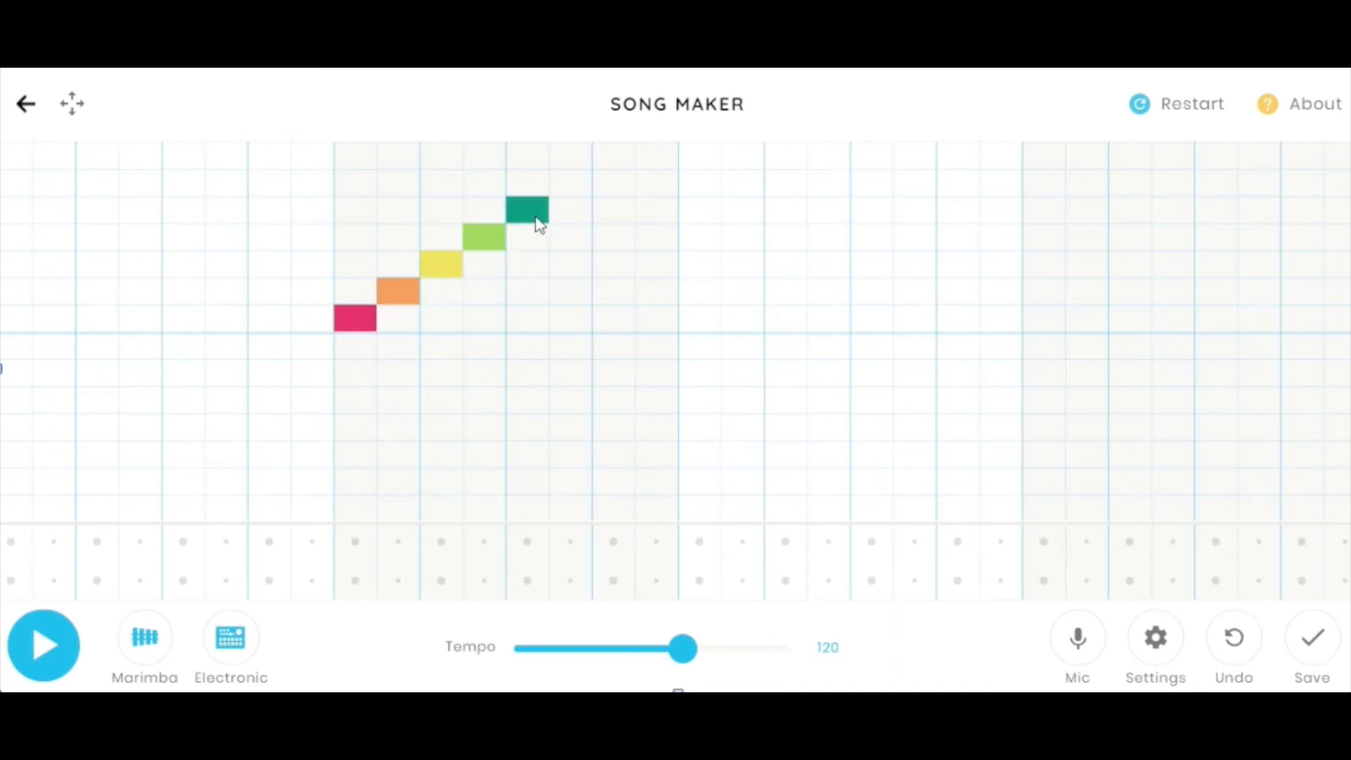
click(575, 185)
click(620, 163)
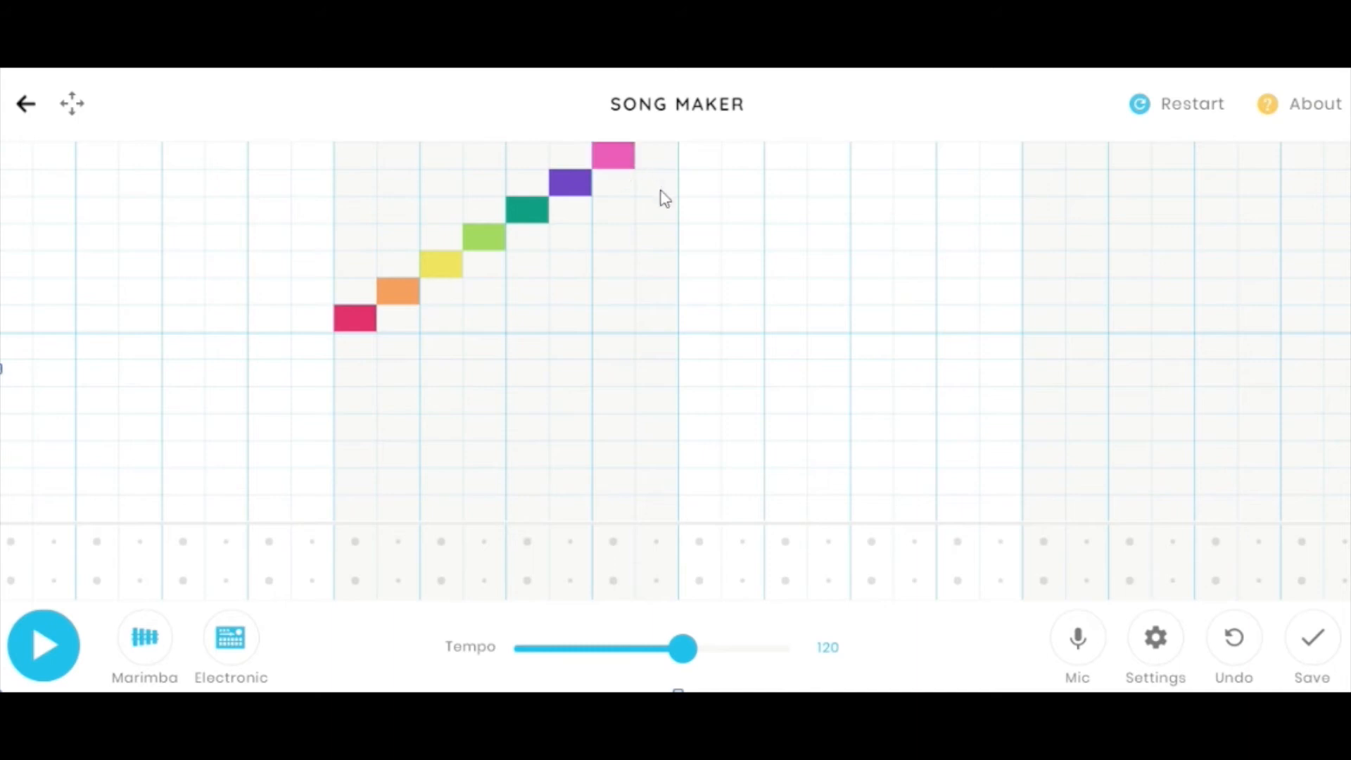
Continue the melody with six descending notes, one per half beat, from purple back down to the starting red pitch.
click(660, 185)
click(700, 211)
click(743, 239)
click(784, 267)
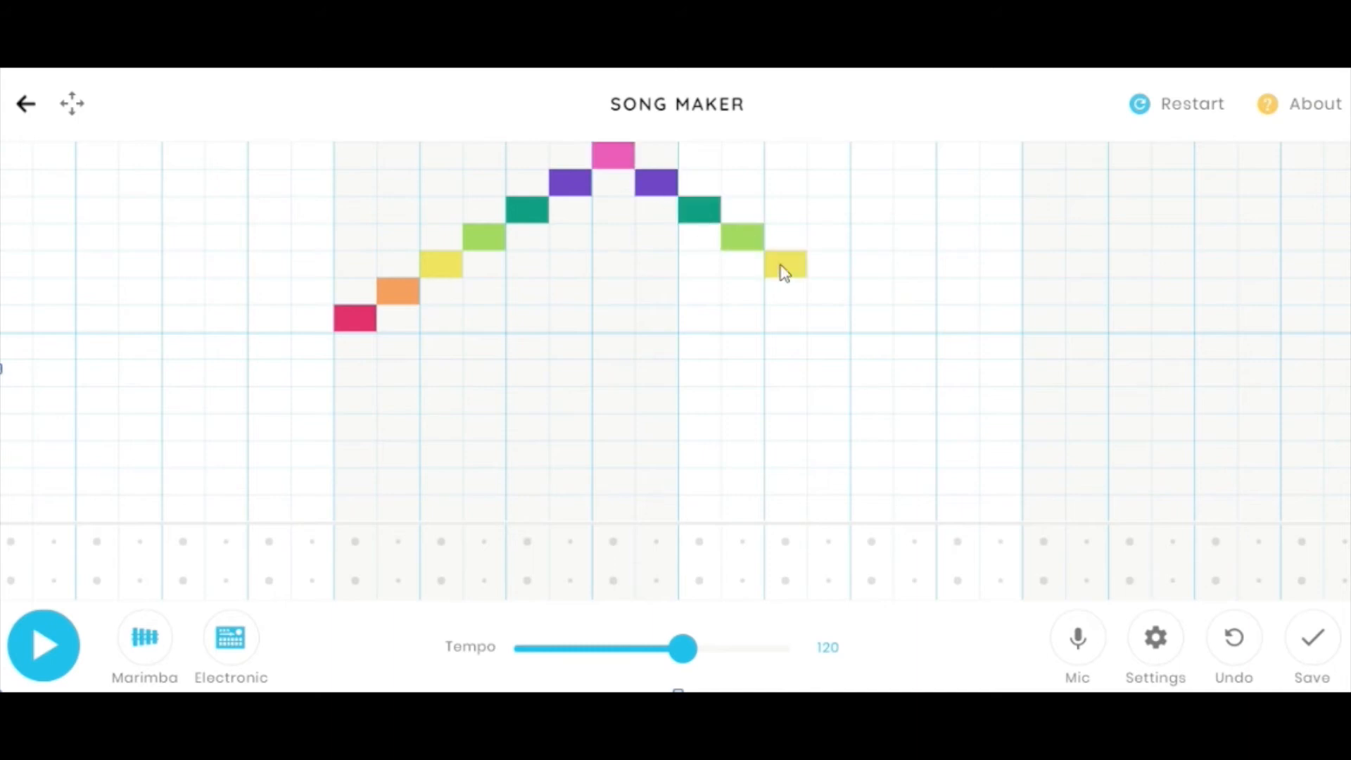
click(820, 292)
click(869, 322)
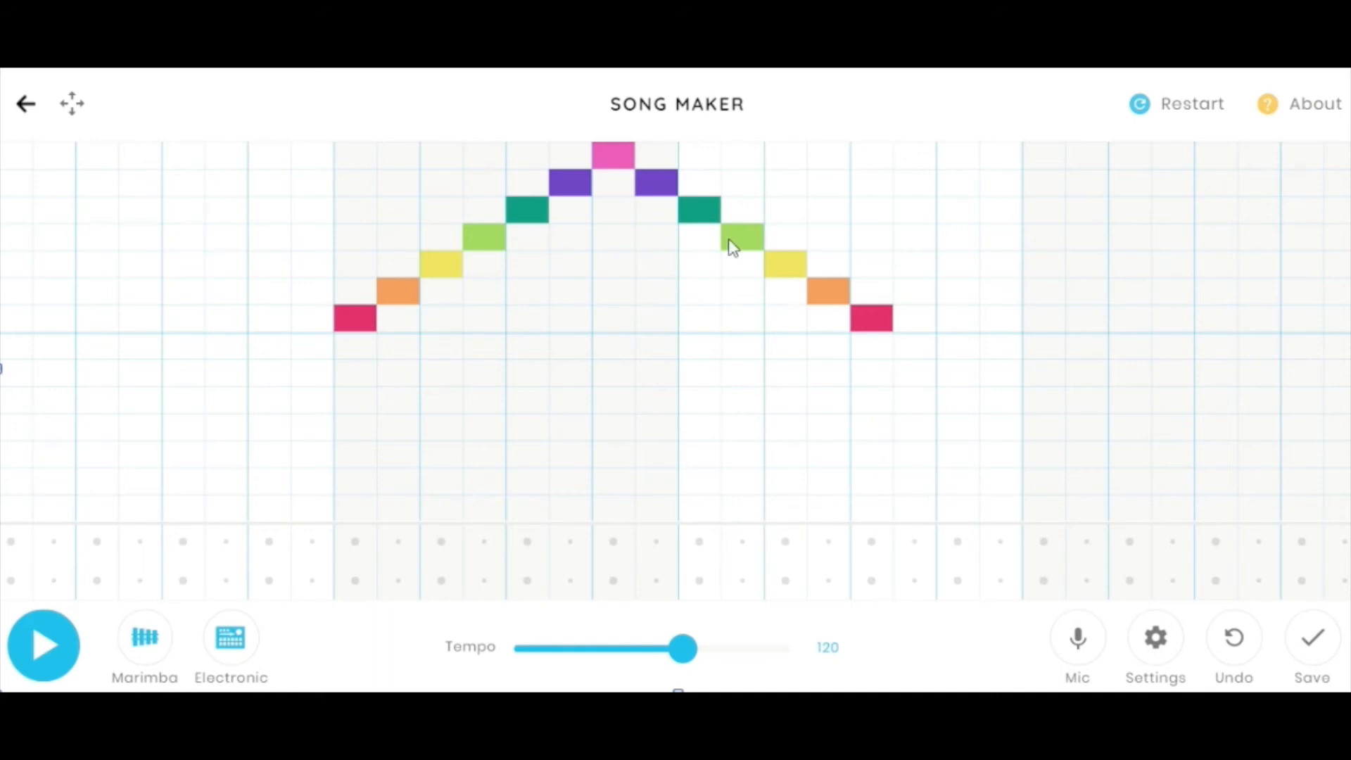
Play the rising and falling melody, stop playback, and restart Song Maker with an empty grid.
click(53, 662)
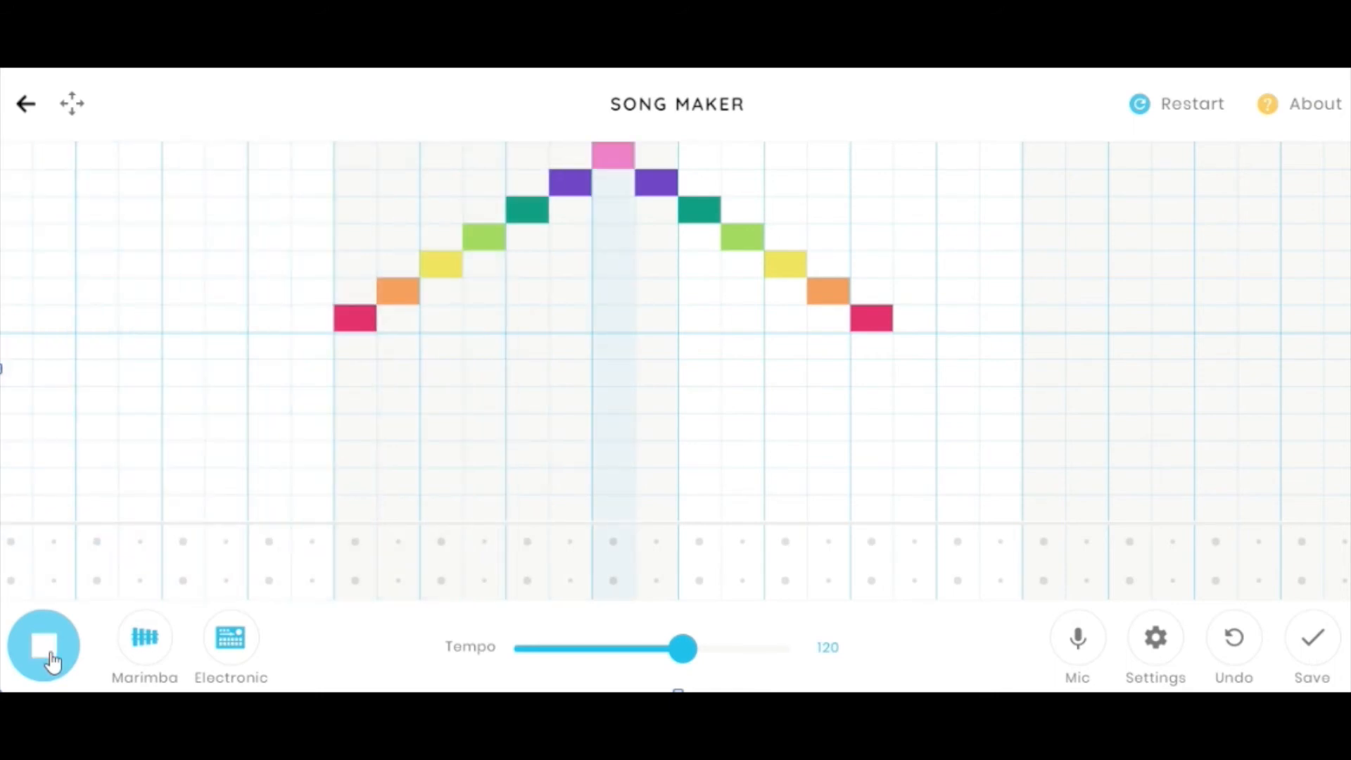
click(52, 661)
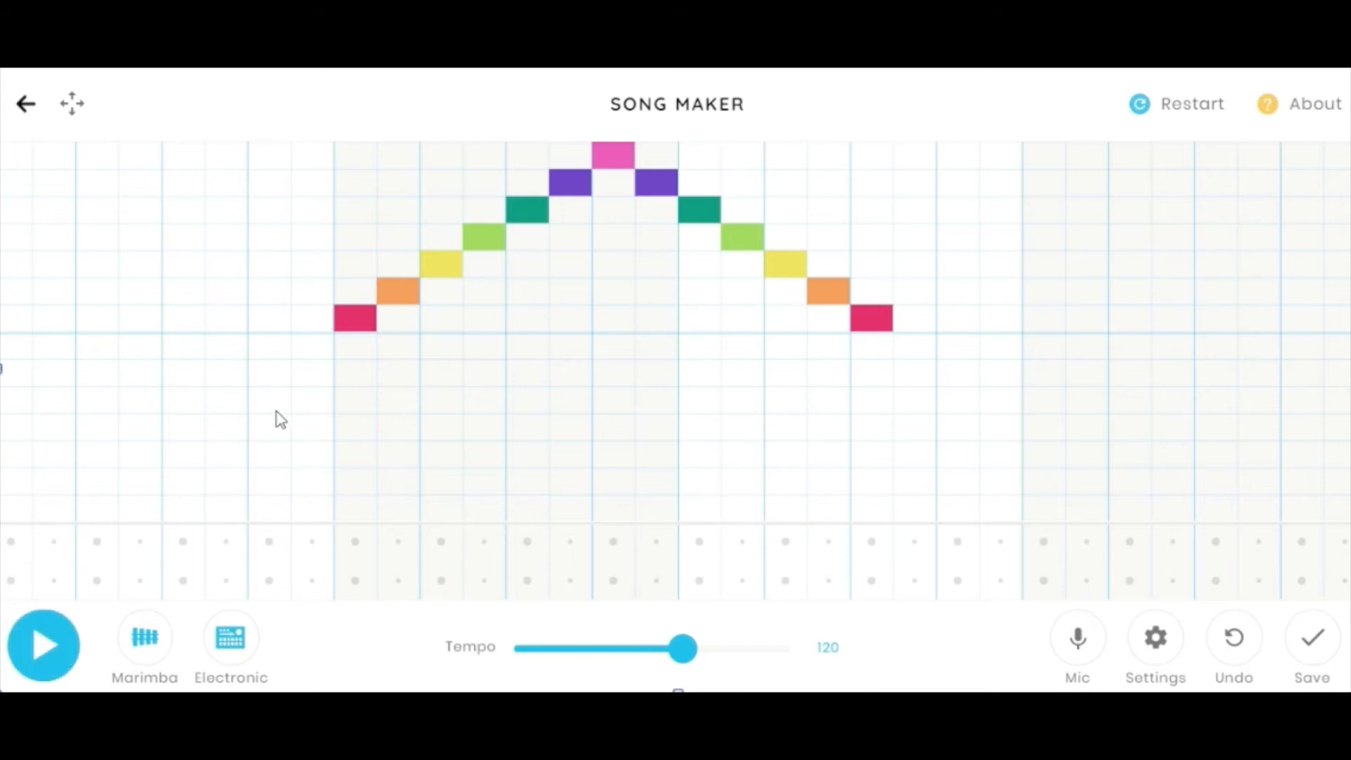
click(1191, 119)
Switch to Paint 3D and draw four red vertical lines along the first bar's beat divisions with the 5px pixel pen.
mouse_move(506, 725)
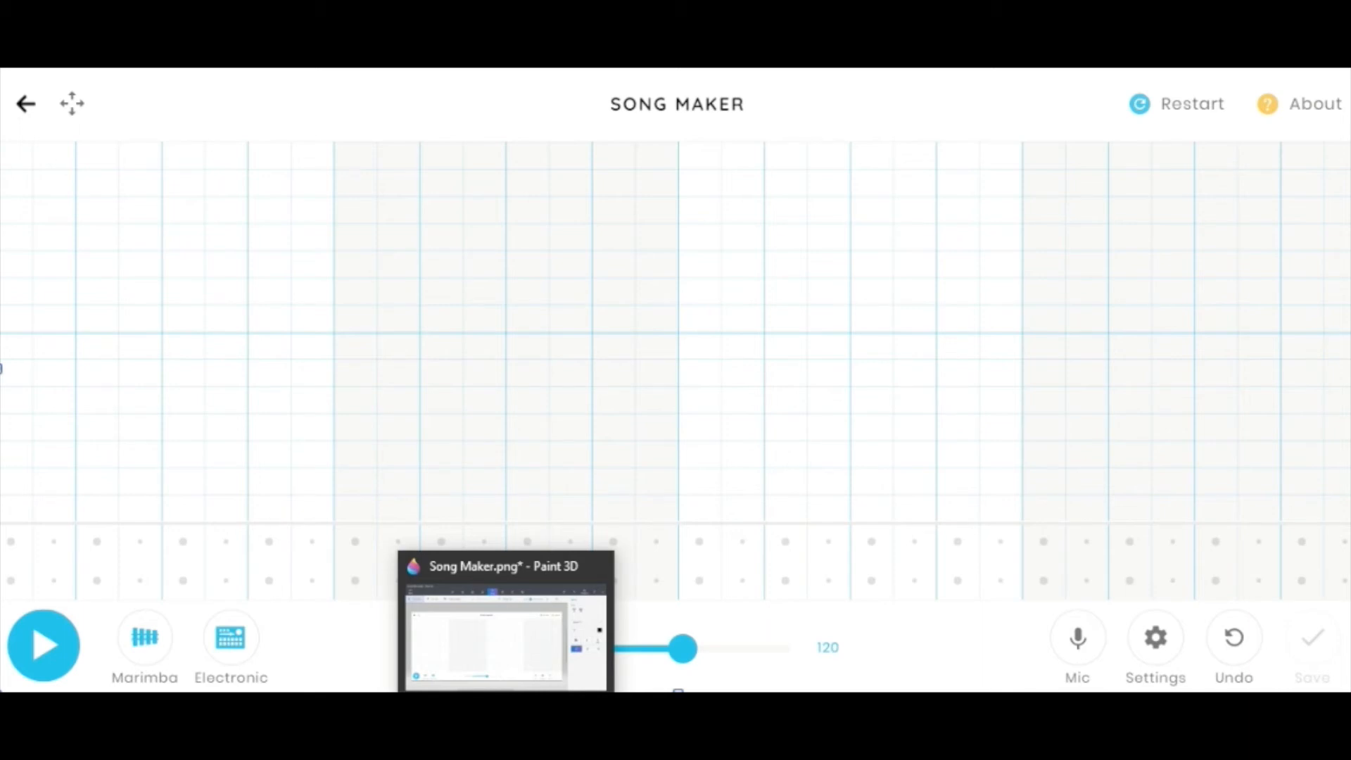
click(506, 725)
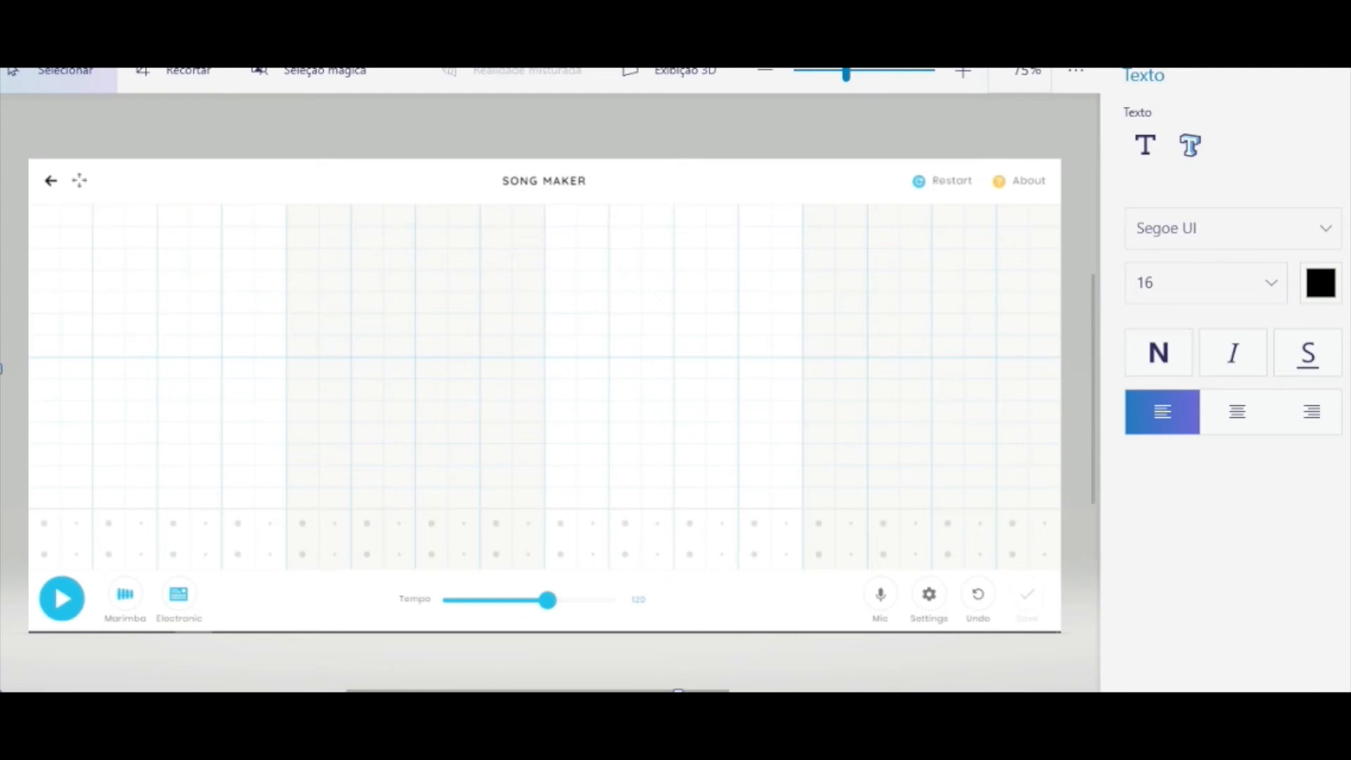
click(1321, 125)
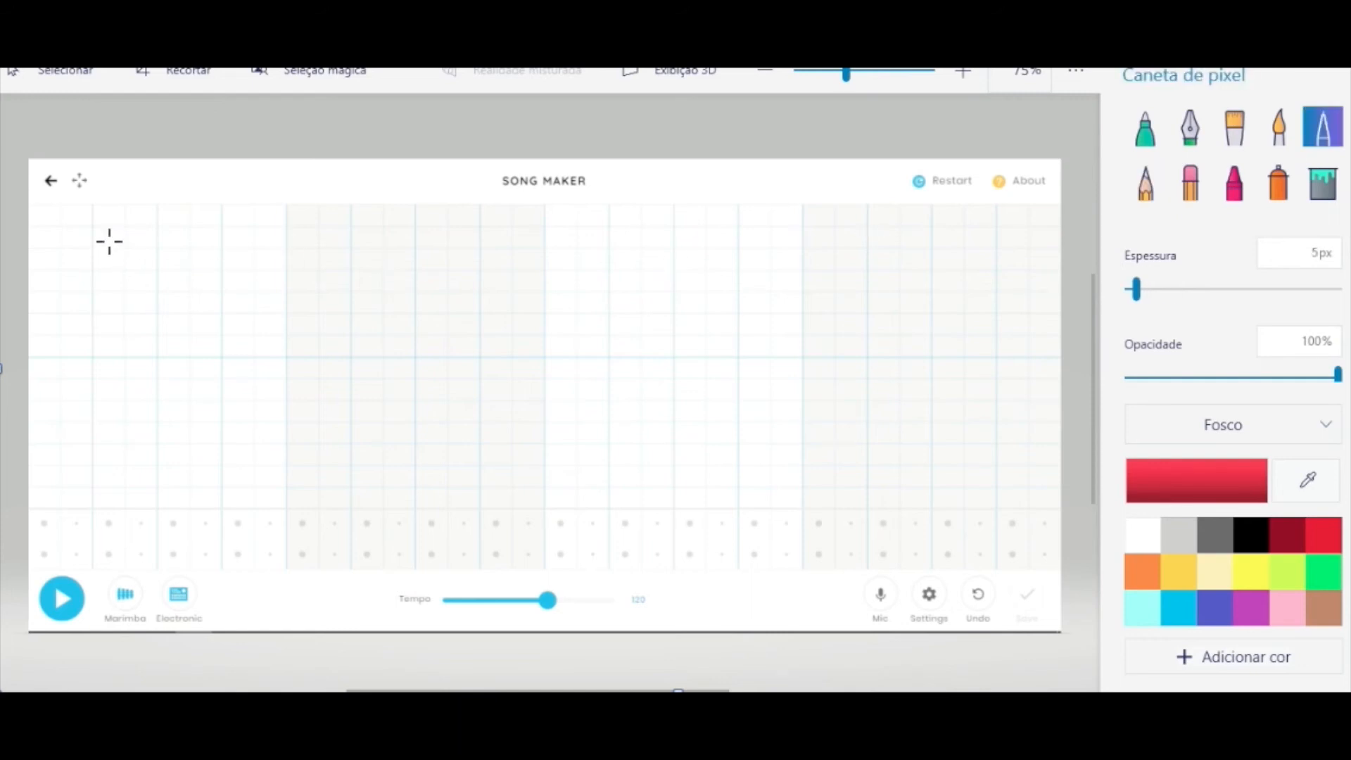
mouse_move(90, 206)
mouse_down()
mouse_move(79, 316)
mouse_move(94, 520)
mouse_up()
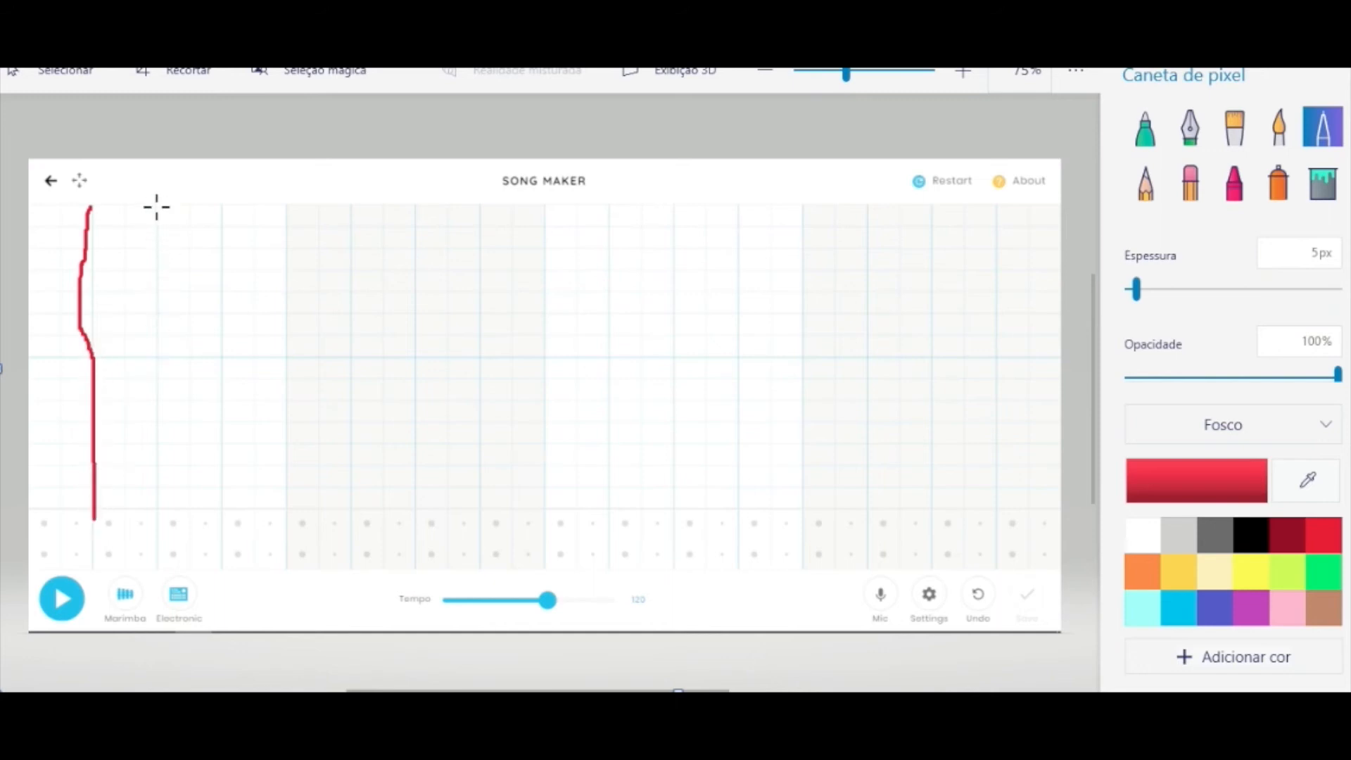
drag(157, 207, 149, 521)
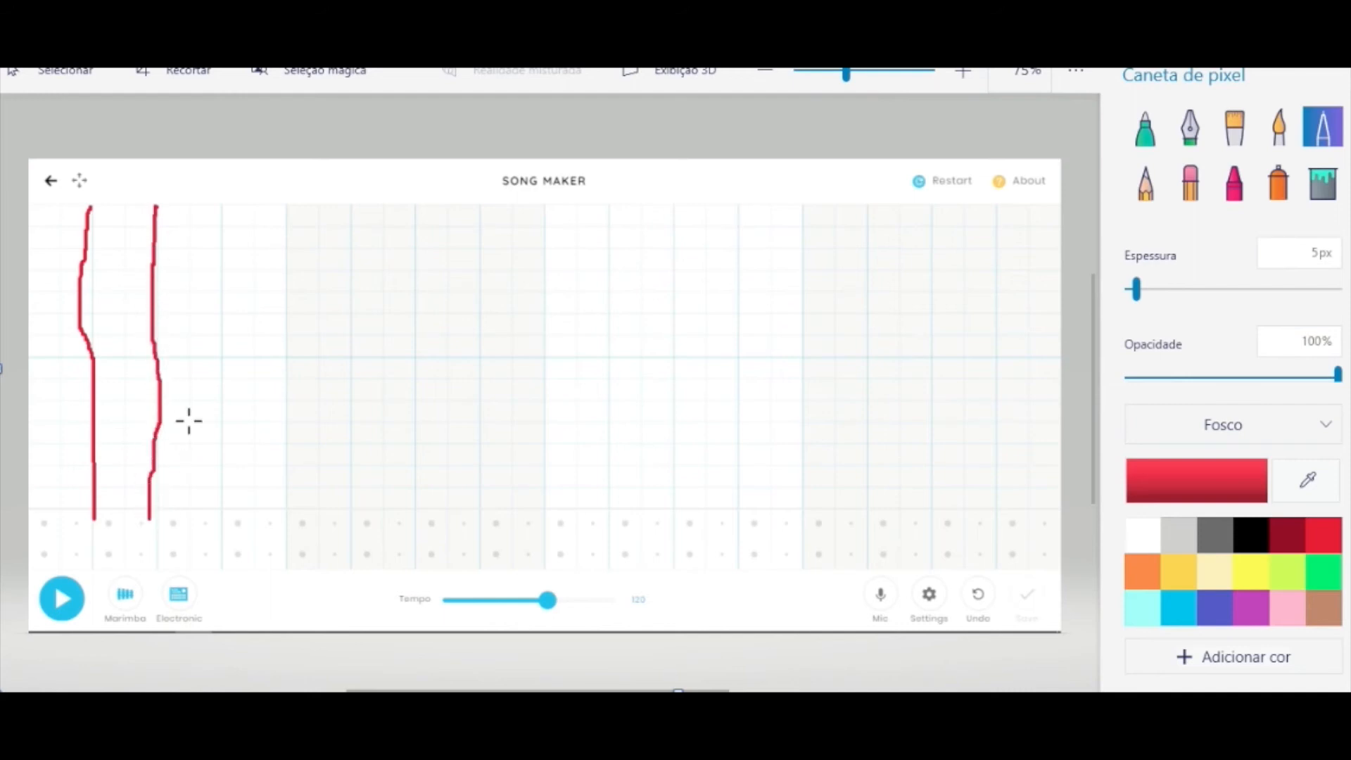
drag(226, 204, 224, 506)
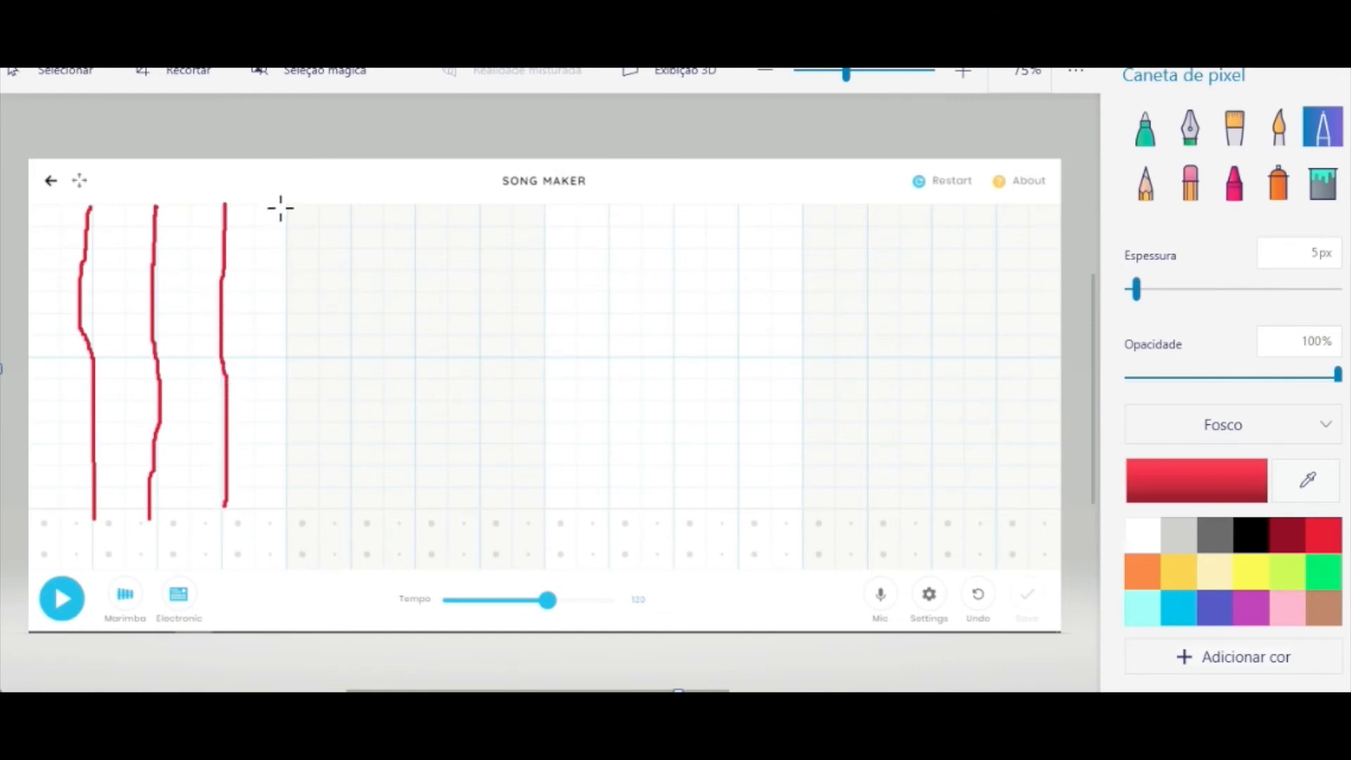
drag(288, 207, 287, 514)
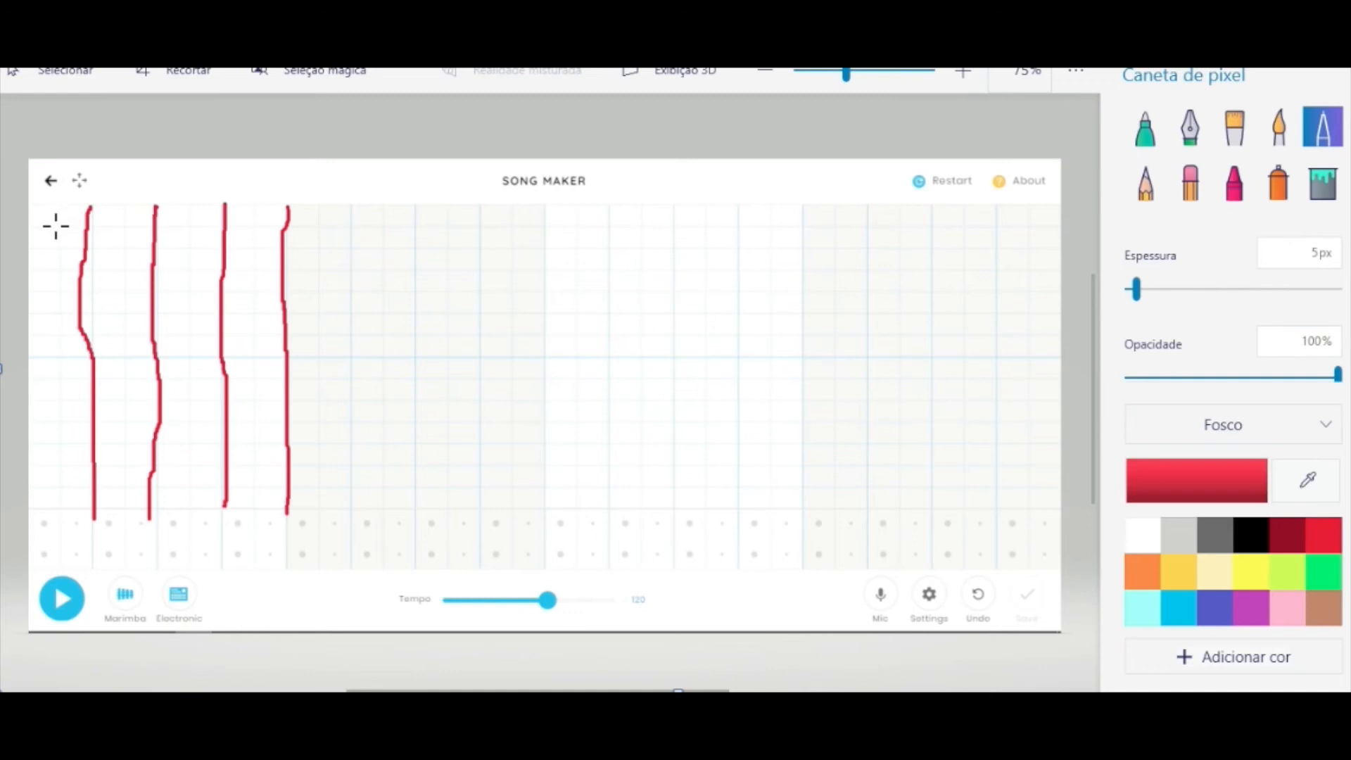
Write the numbers 1, 2, 3 and 4 in red above the four beats of the first bar.
mouse_move(59, 208)
mouse_down()
mouse_move(58, 250)
mouse_move(117, 226)
mouse_move(107, 243)
mouse_move(129, 258)
mouse_up()
mouse_move(177, 211)
mouse_down()
mouse_move(195, 246)
mouse_move(181, 260)
mouse_up()
mouse_move(250, 205)
mouse_down()
mouse_move(240, 236)
mouse_move(265, 246)
mouse_move(263, 266)
mouse_up()
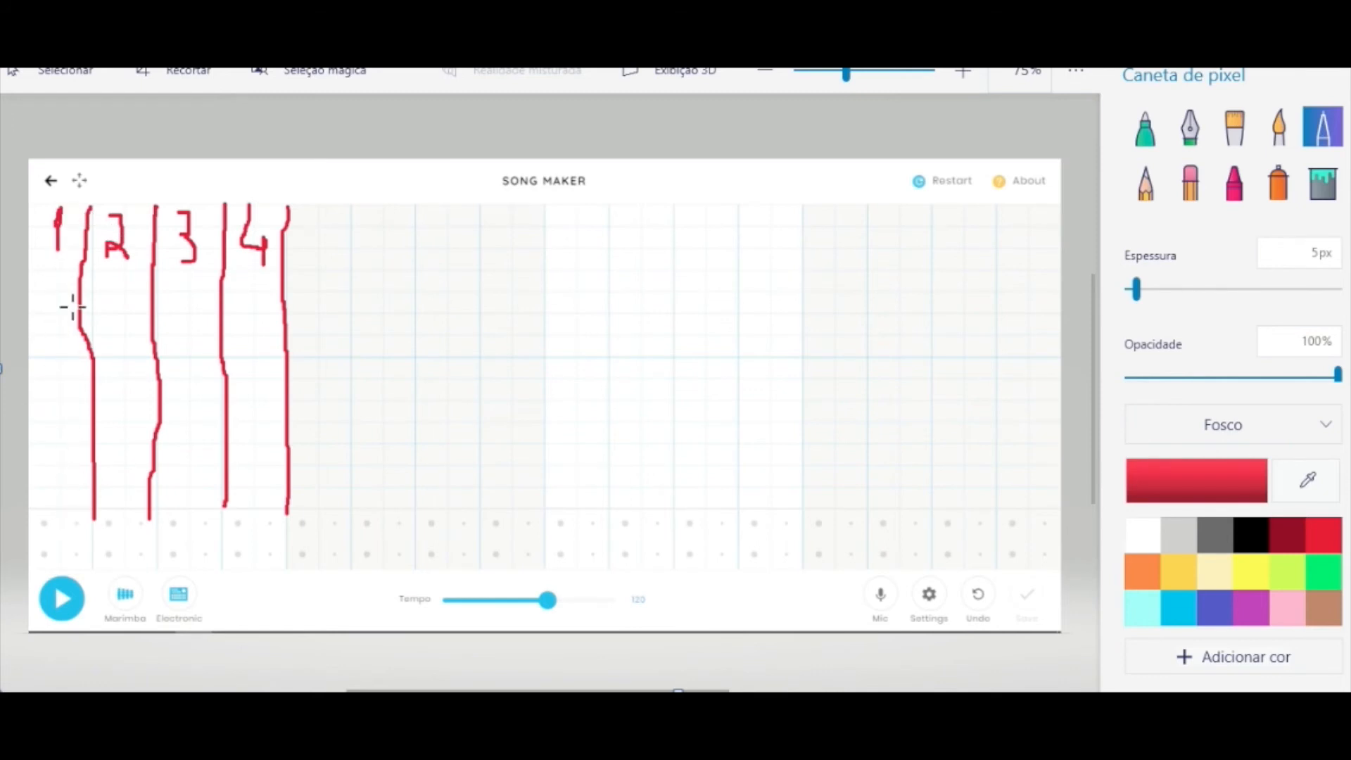
drag(59, 210, 58, 246)
Draw red vertical lines along the second bar's four beat divisions and one through the middle of the first beat.
drag(351, 204, 347, 498)
drag(414, 209, 423, 502)
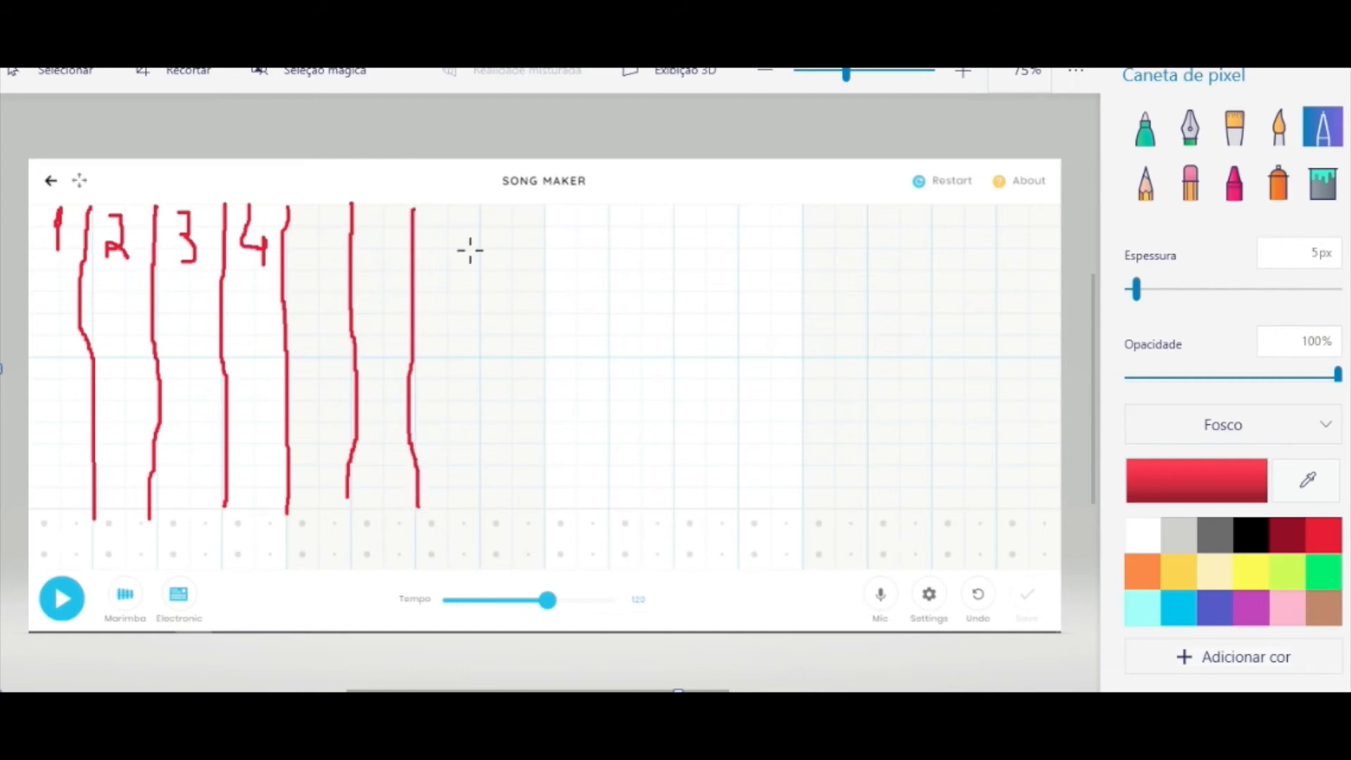
drag(481, 208, 479, 522)
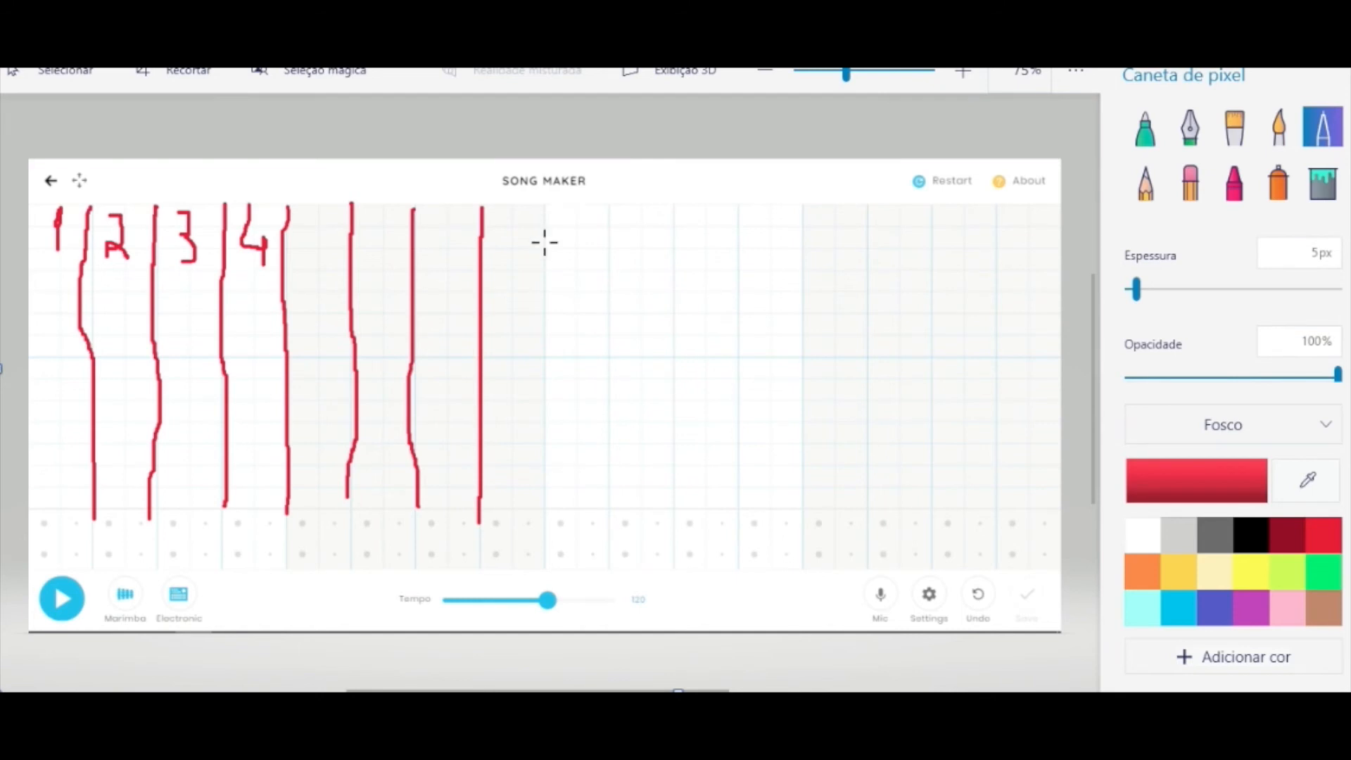
drag(542, 207, 538, 510)
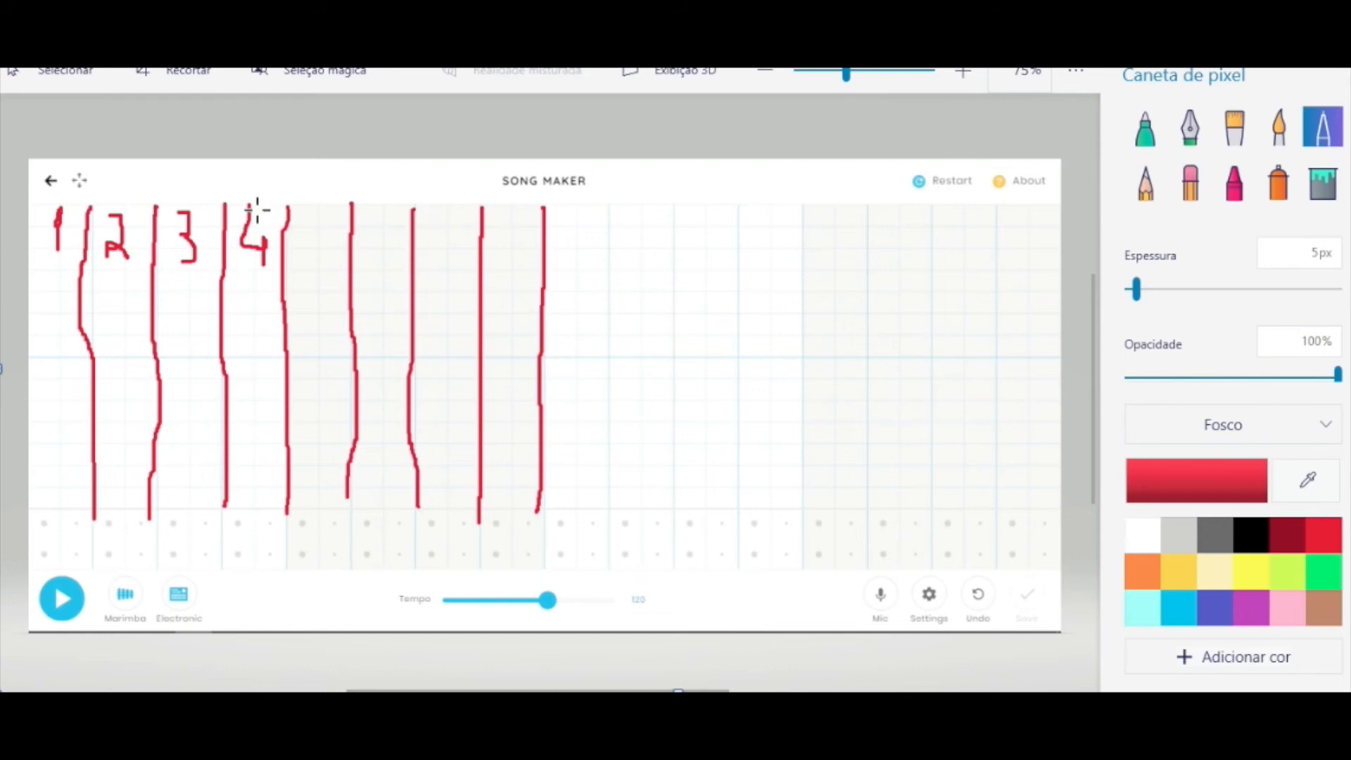
drag(60, 206, 50, 503)
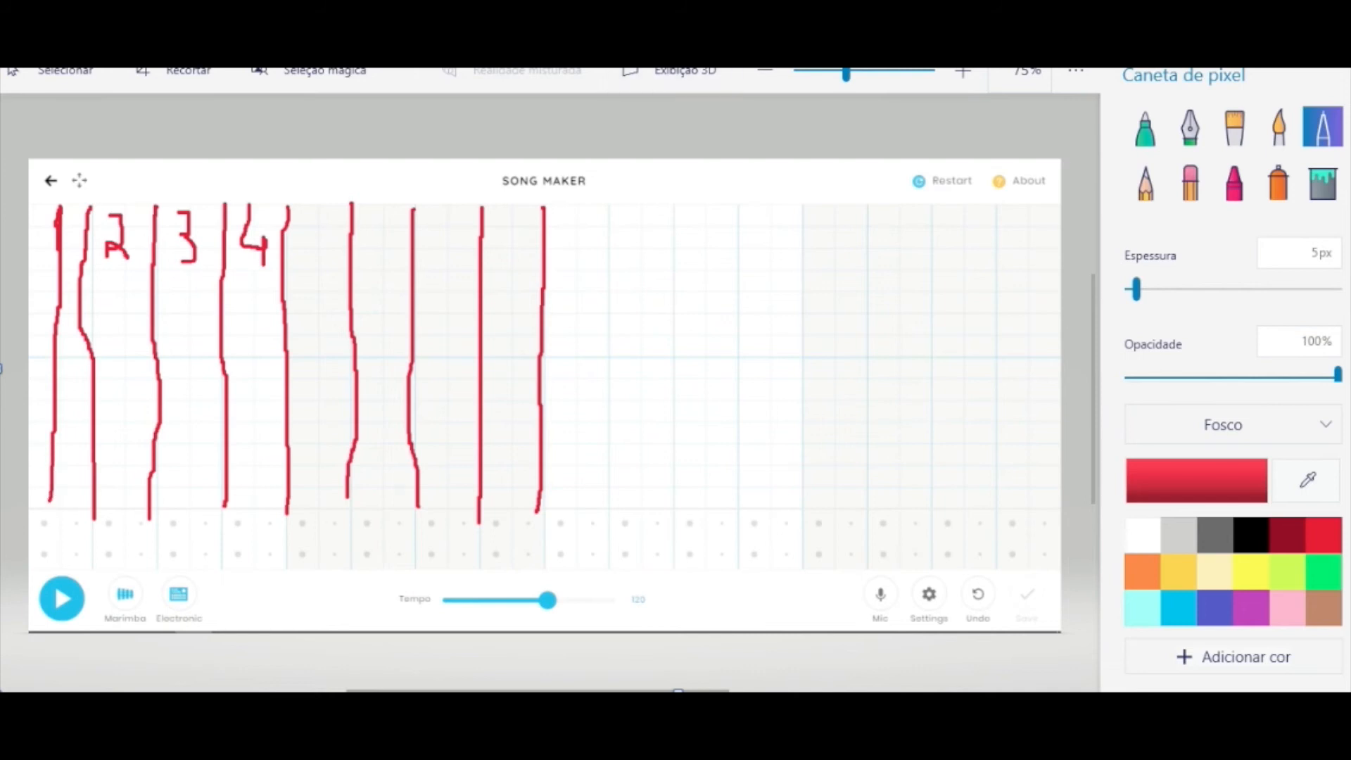
Undo all the red beat lines and numbers on the Song Maker screenshot.
key(ctrl+z)
key(ctrl+z)
key(ctrl+z)
key(ctrl+z)
key(ctrl+z)
key(ctrl+z)
key(ctrl+z)
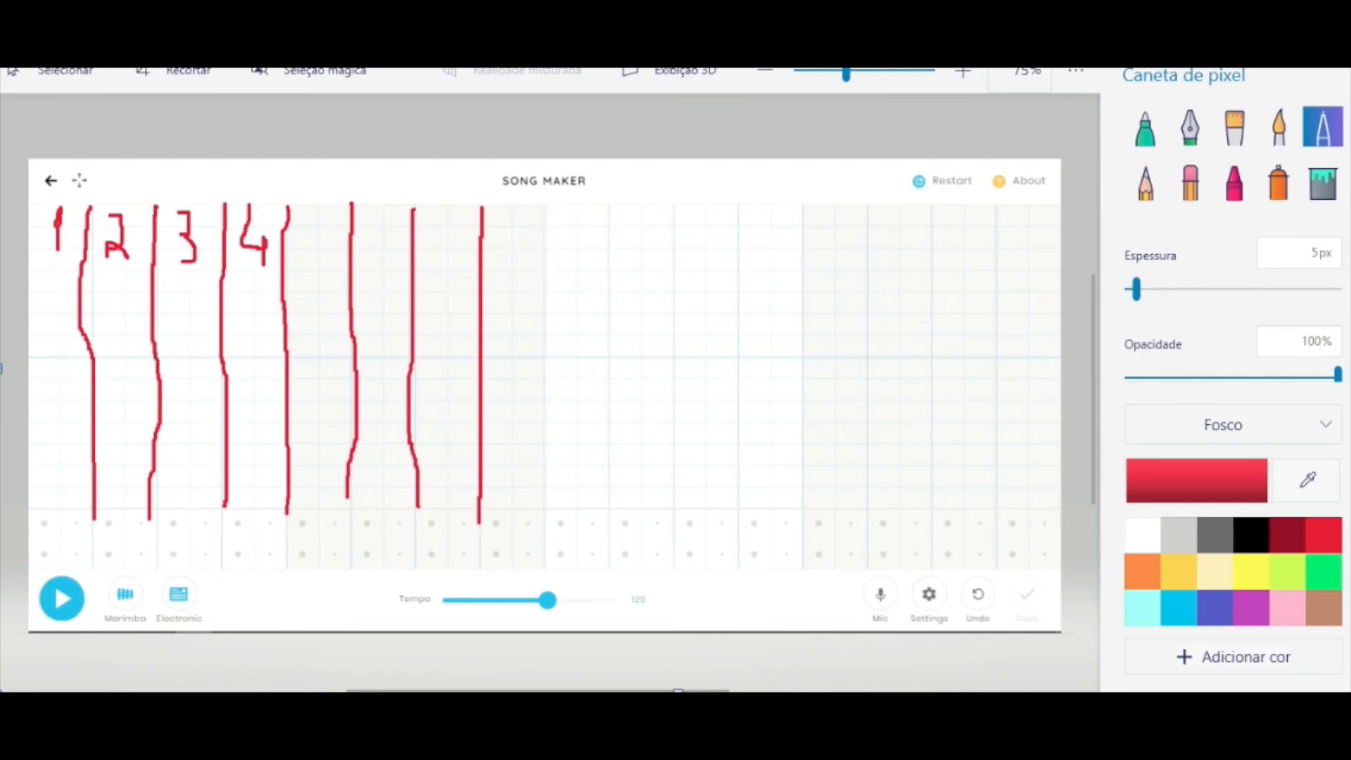
key(ctrl+z)
key(ctrl+z)
key(ctrl+z)
key(ctrl+z)
key(ctrl+z)
key(ctrl+z)
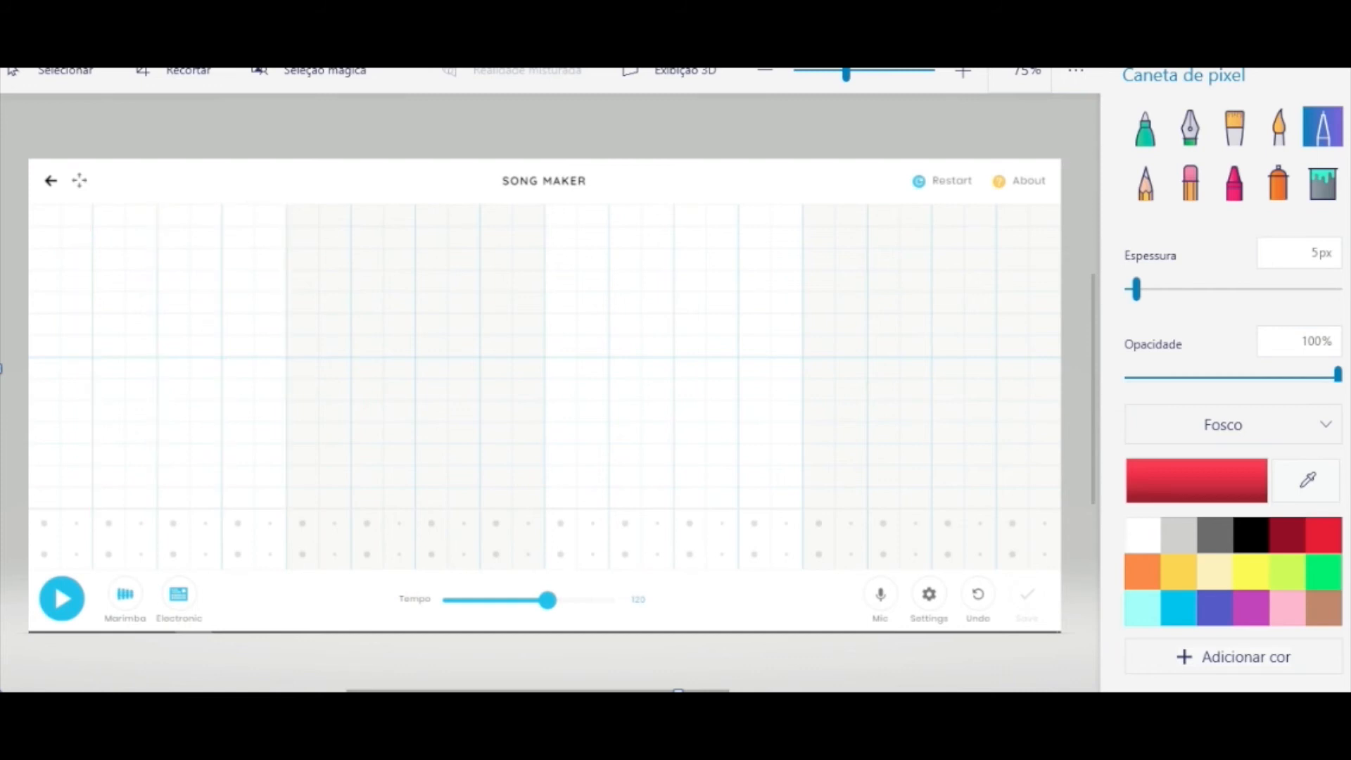
Add a 2D text box across the top of the grid, enter the beat count "1 e 2 e 3 e 4 e 1 e 2 e", and discard it.
key(t)
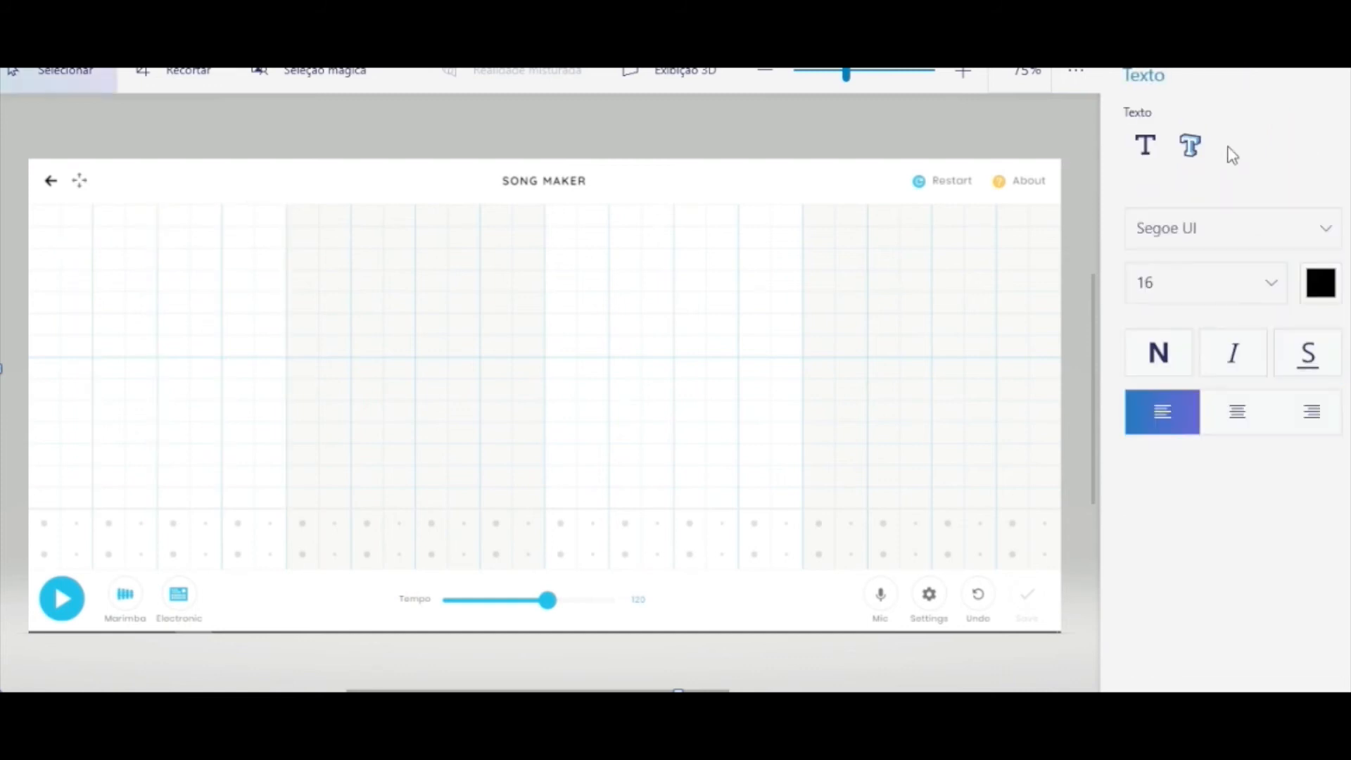
click(1161, 147)
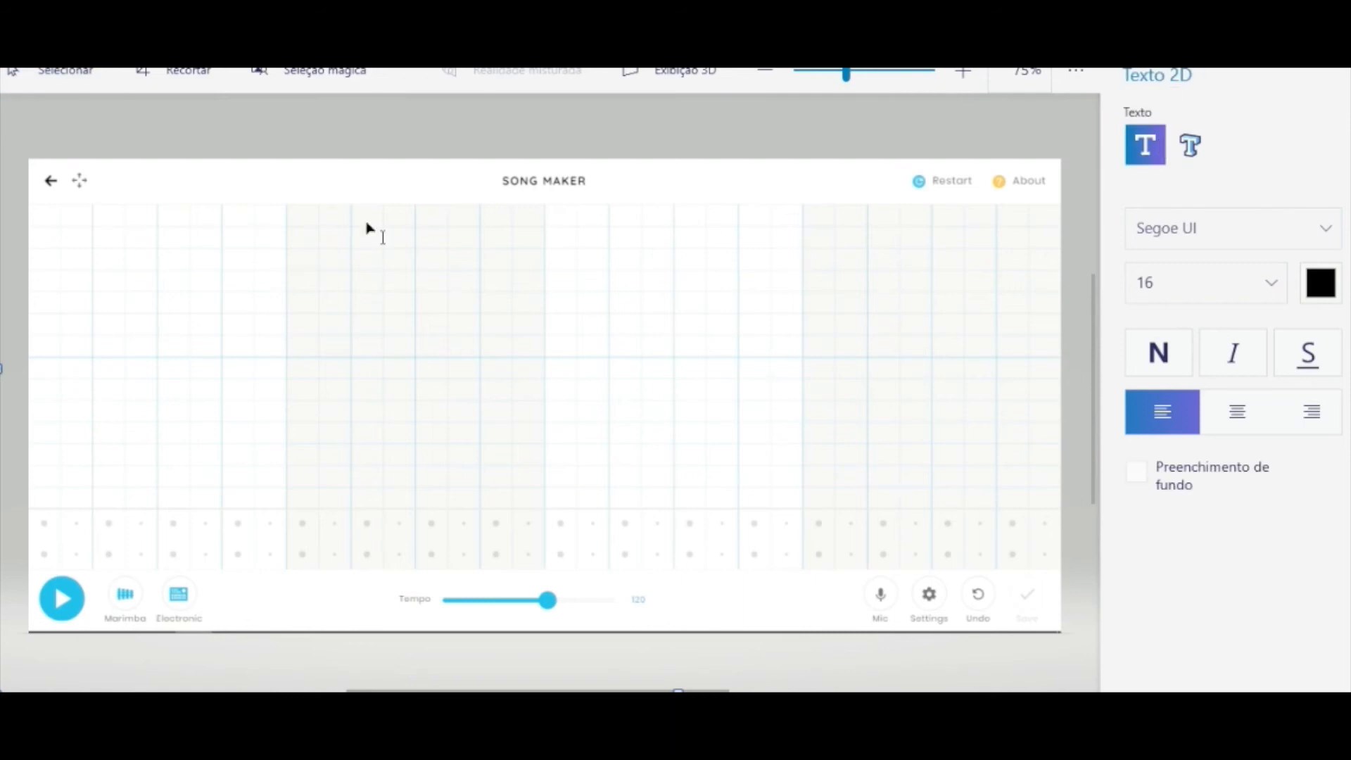
drag(36, 205, 1061, 256)
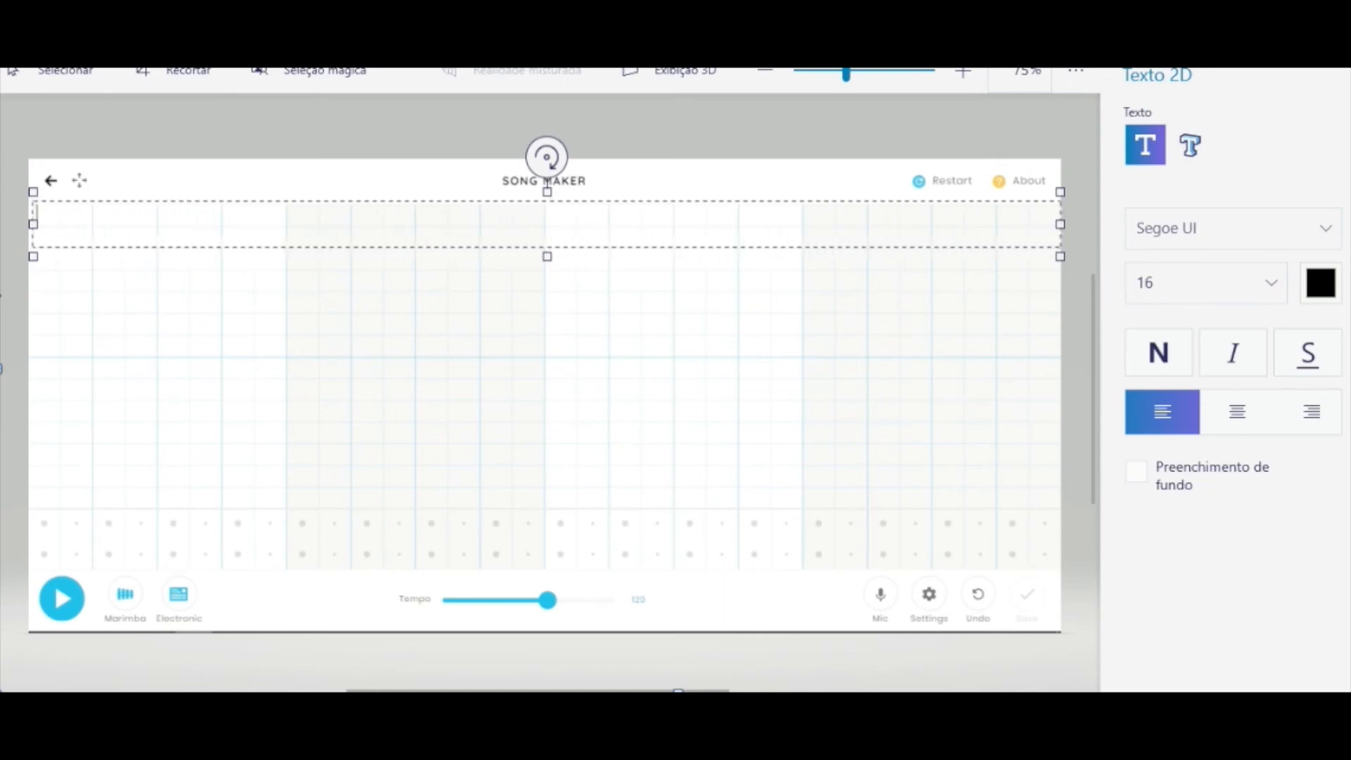
text(1)
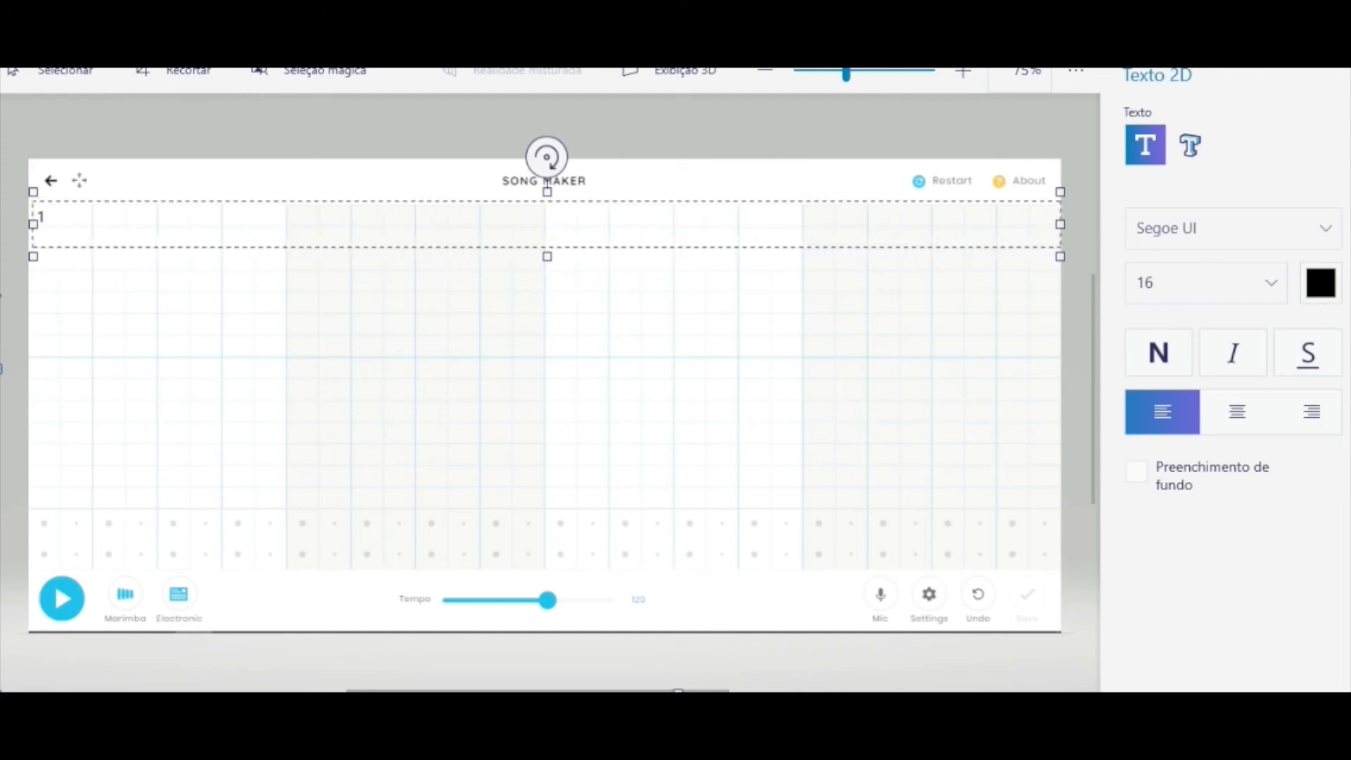
text(  e  2  e  3  e  4  e  1  e  2  e)
key(Escape)
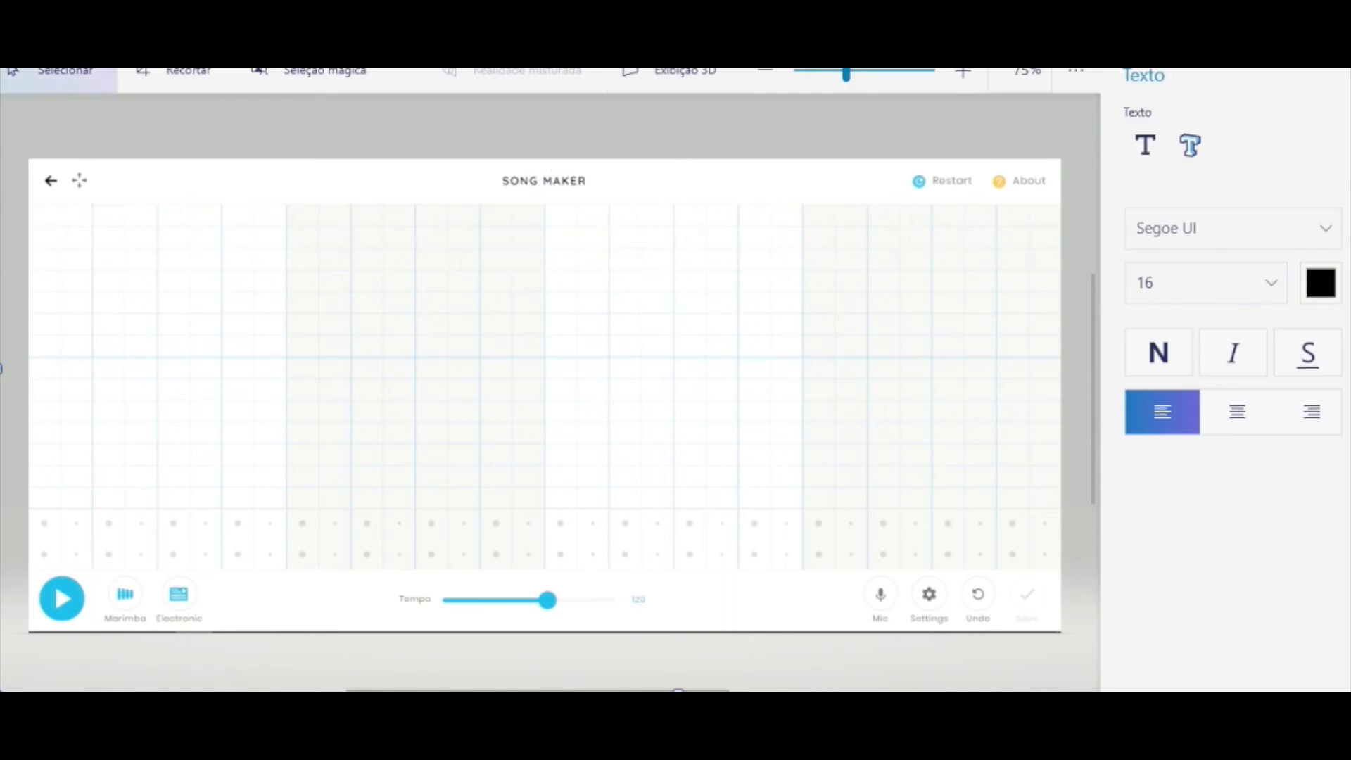
Separate the four bars with red vertical lines and number them 1, 2, 3 and 4 using the 5px pixel pen.
click(373, 16)
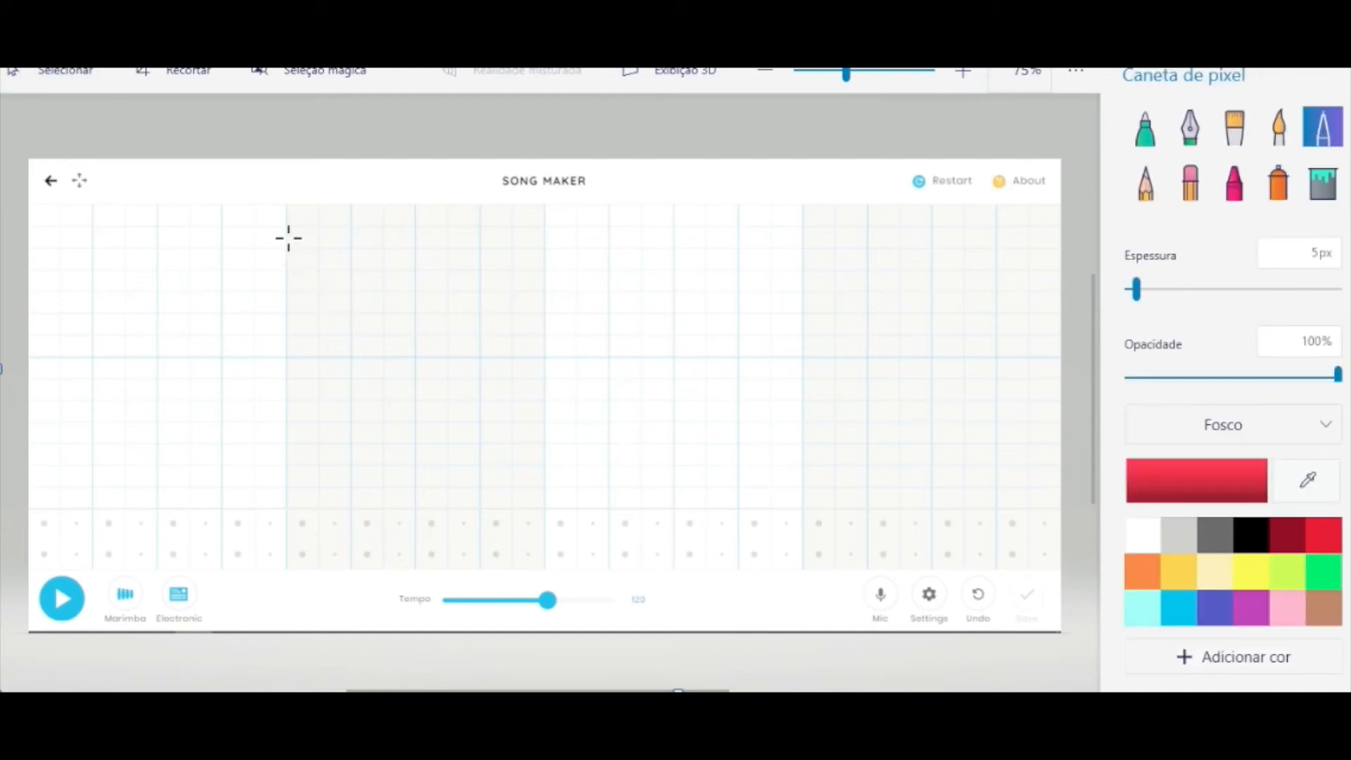
drag(283, 209, 279, 508)
drag(169, 285, 202, 301)
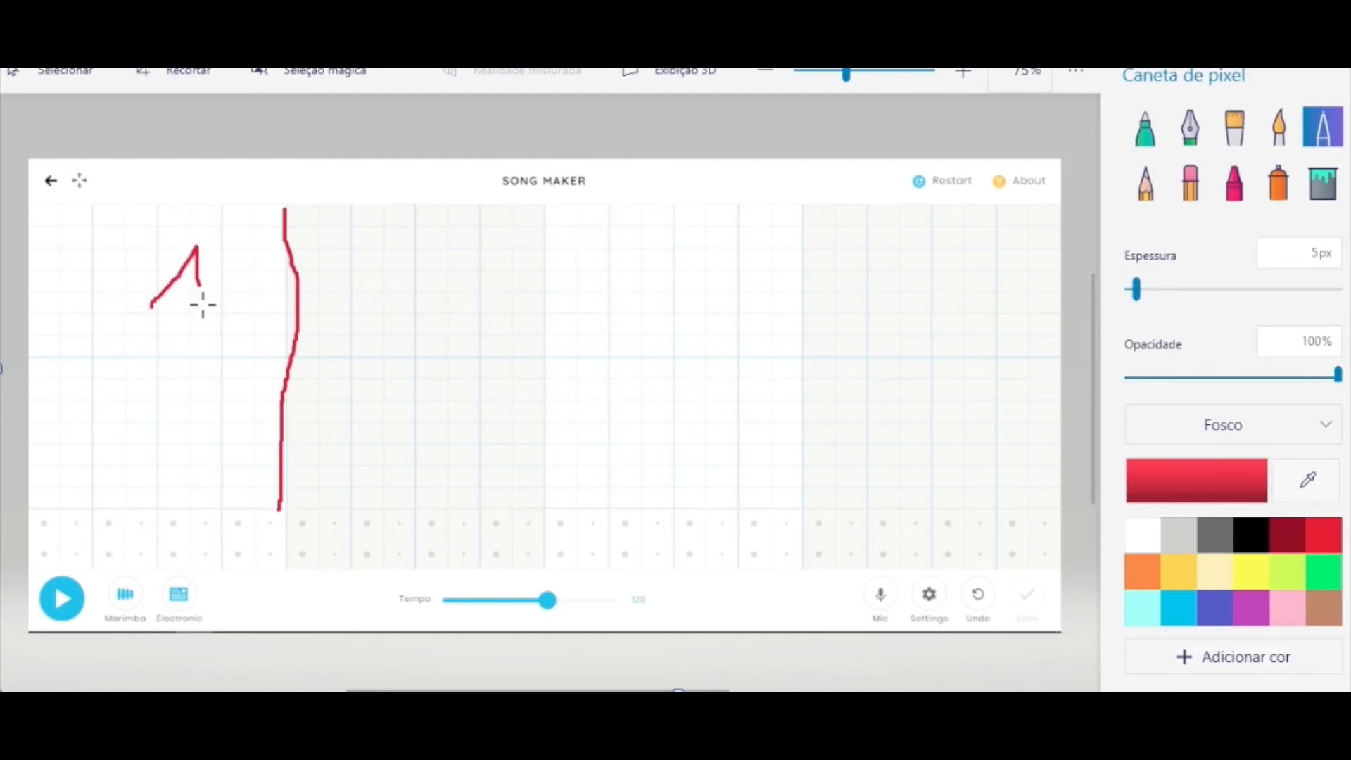
mouse_move(396, 258)
mouse_down()
mouse_move(431, 251)
mouse_move(442, 314)
mouse_move(487, 308)
mouse_up()
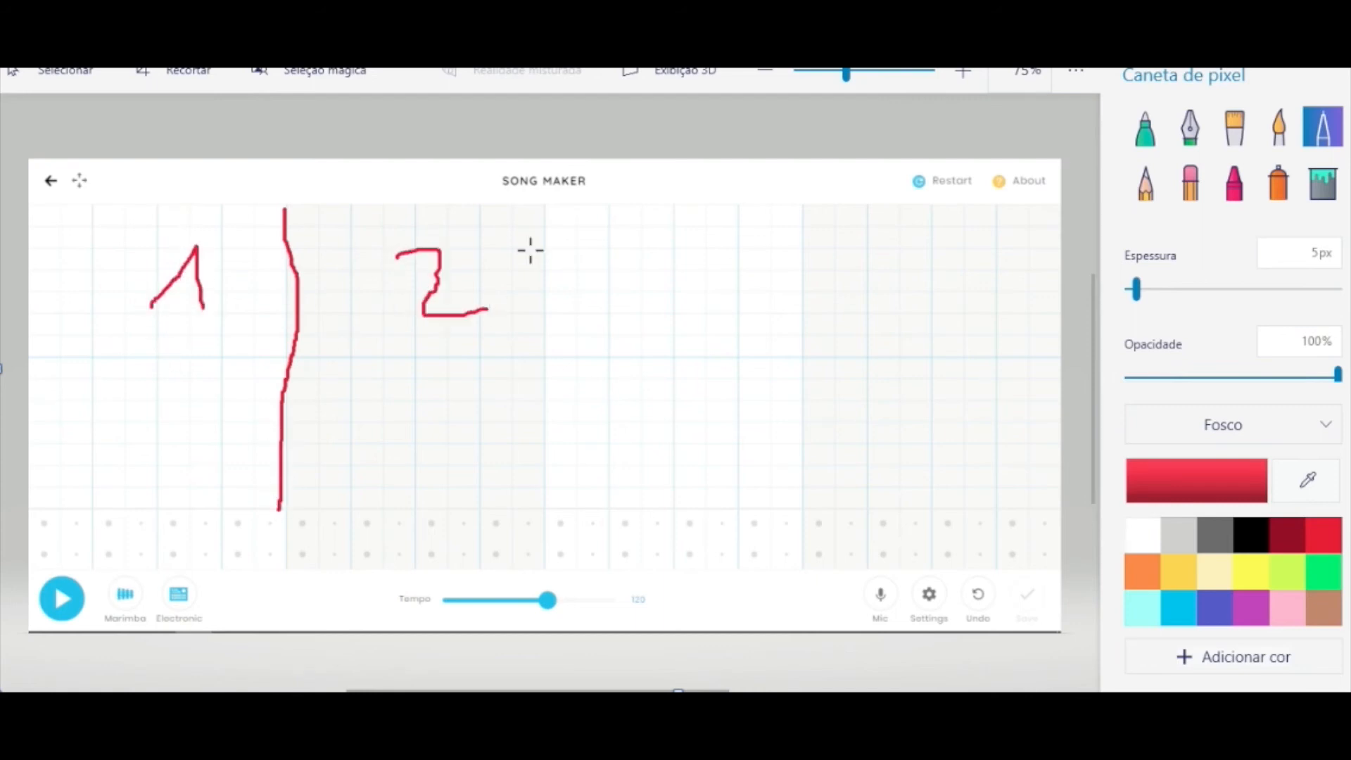
drag(546, 208, 556, 506)
mouse_move(679, 266)
mouse_down()
mouse_move(712, 284)
mouse_move(719, 320)
mouse_move(674, 323)
mouse_up()
drag(804, 206, 805, 508)
drag(946, 251, 983, 358)
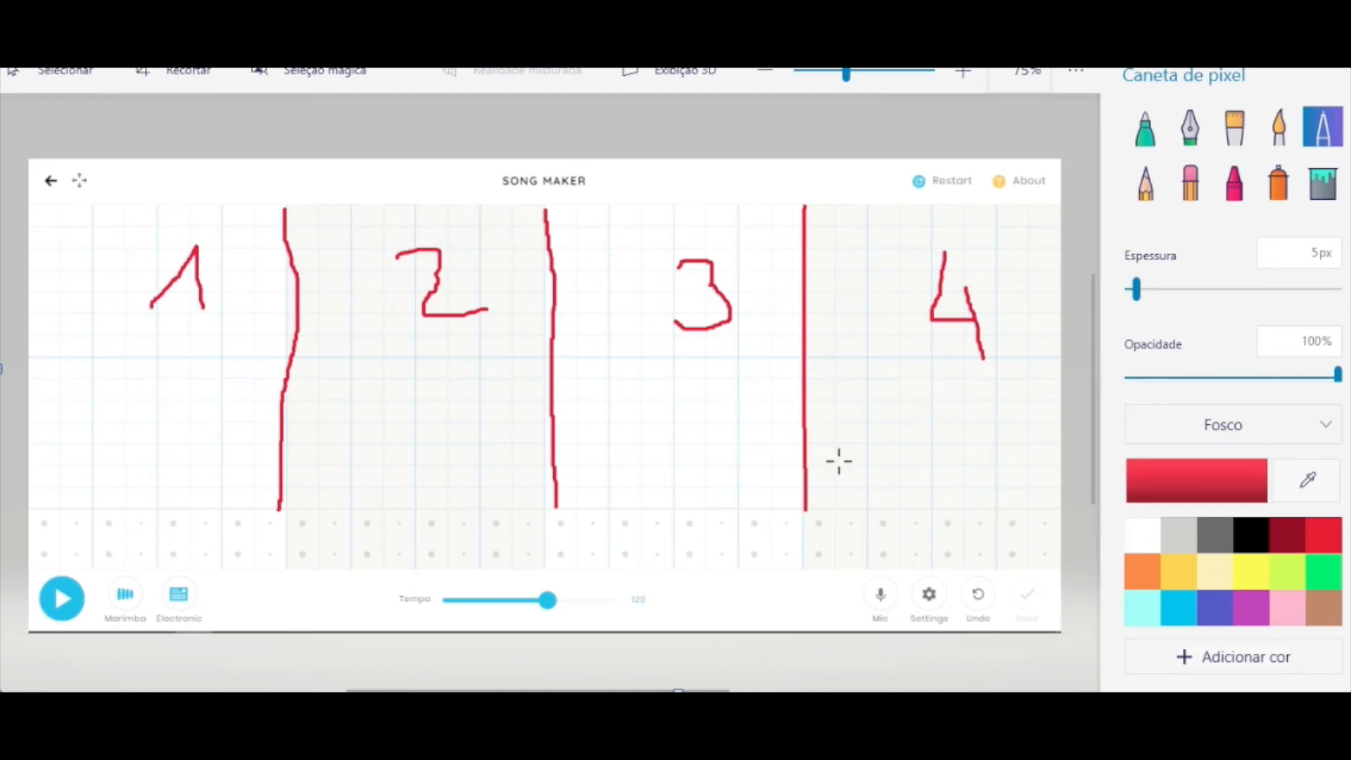
Circle the Settings icon in red, and undo the circle together with all the bar lines and numbers.
mouse_move(932, 574)
mouse_down()
mouse_move(918, 594)
mouse_move(940, 609)
mouse_move(930, 575)
mouse_up()
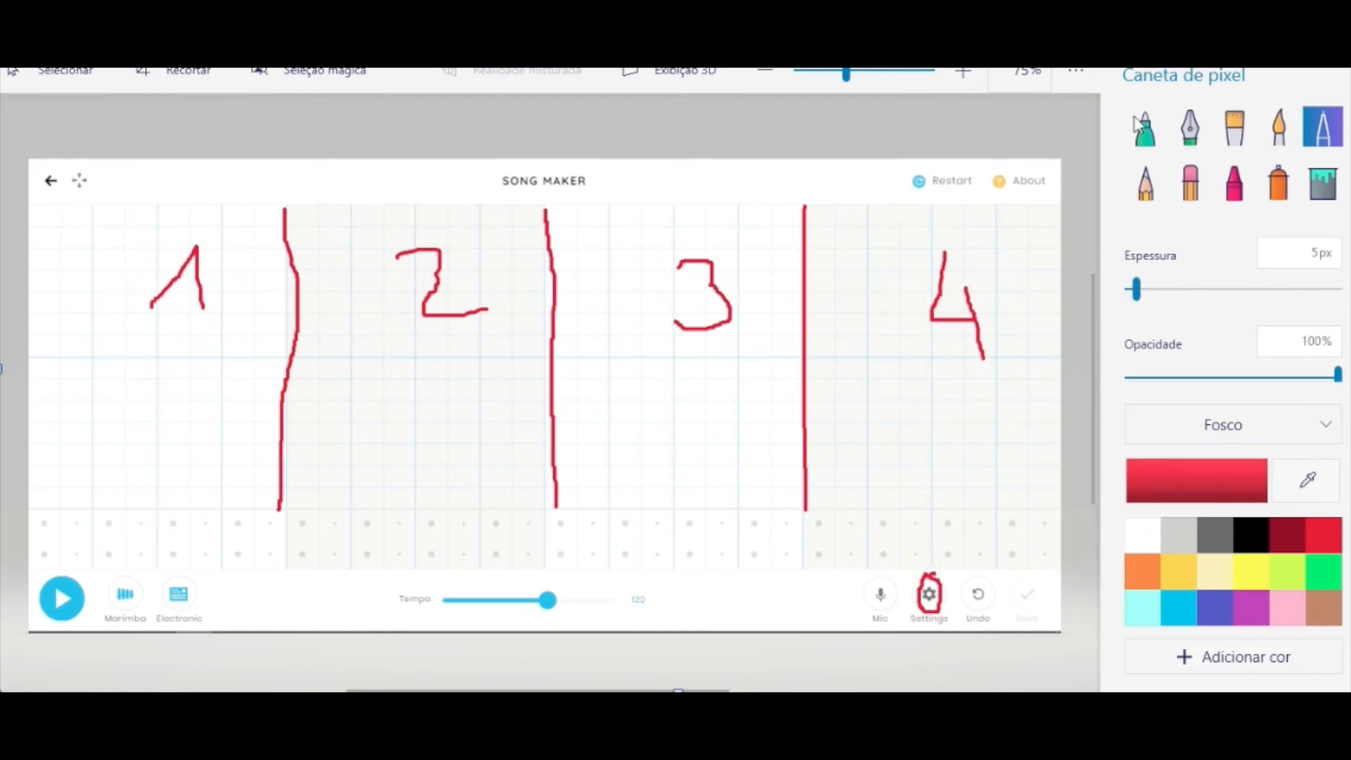
key(ctrl+z)
key(ctrl+z)
key(ctrl+z)
key(ctrl+z)
key(ctrl+z)
key(ctrl+z)
key(ctrl+z)
key(ctrl+z)
key(ctrl+z)
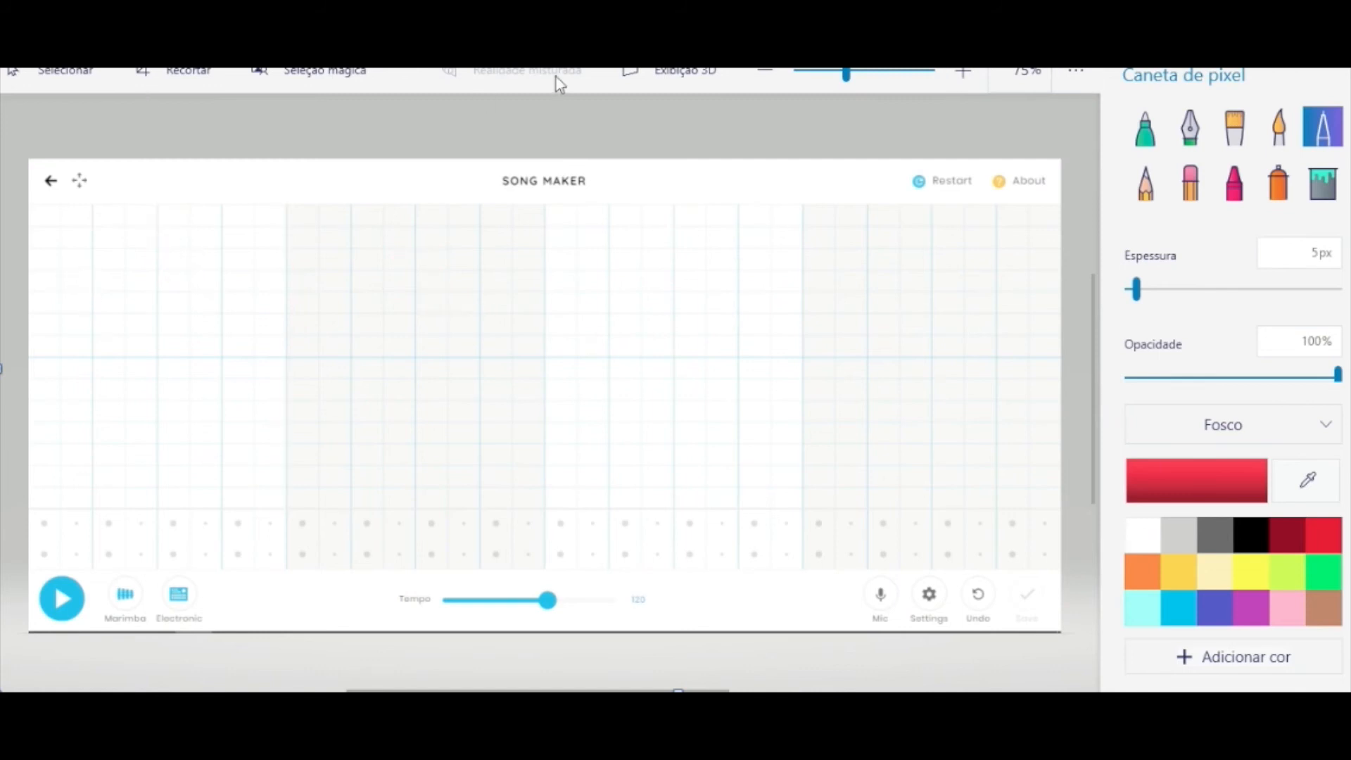
click(598, 32)
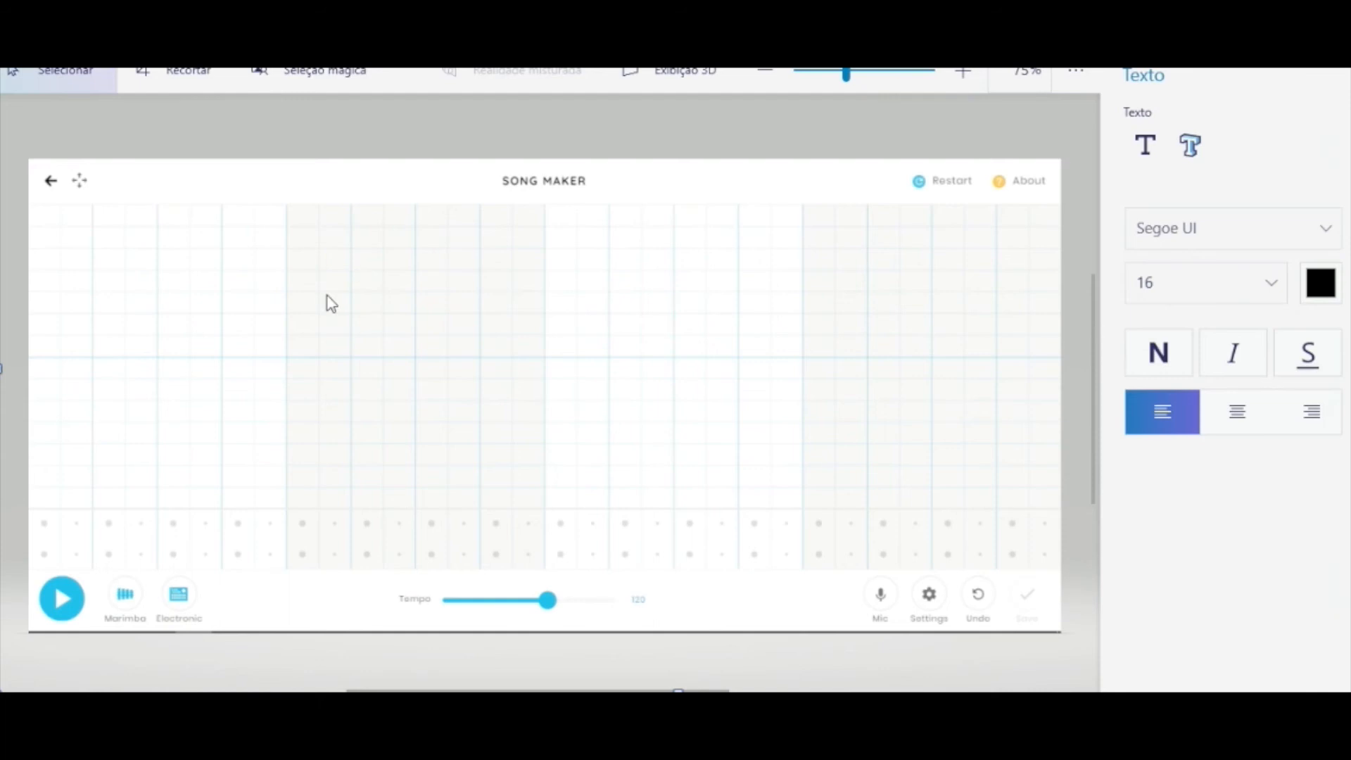
click(1146, 145)
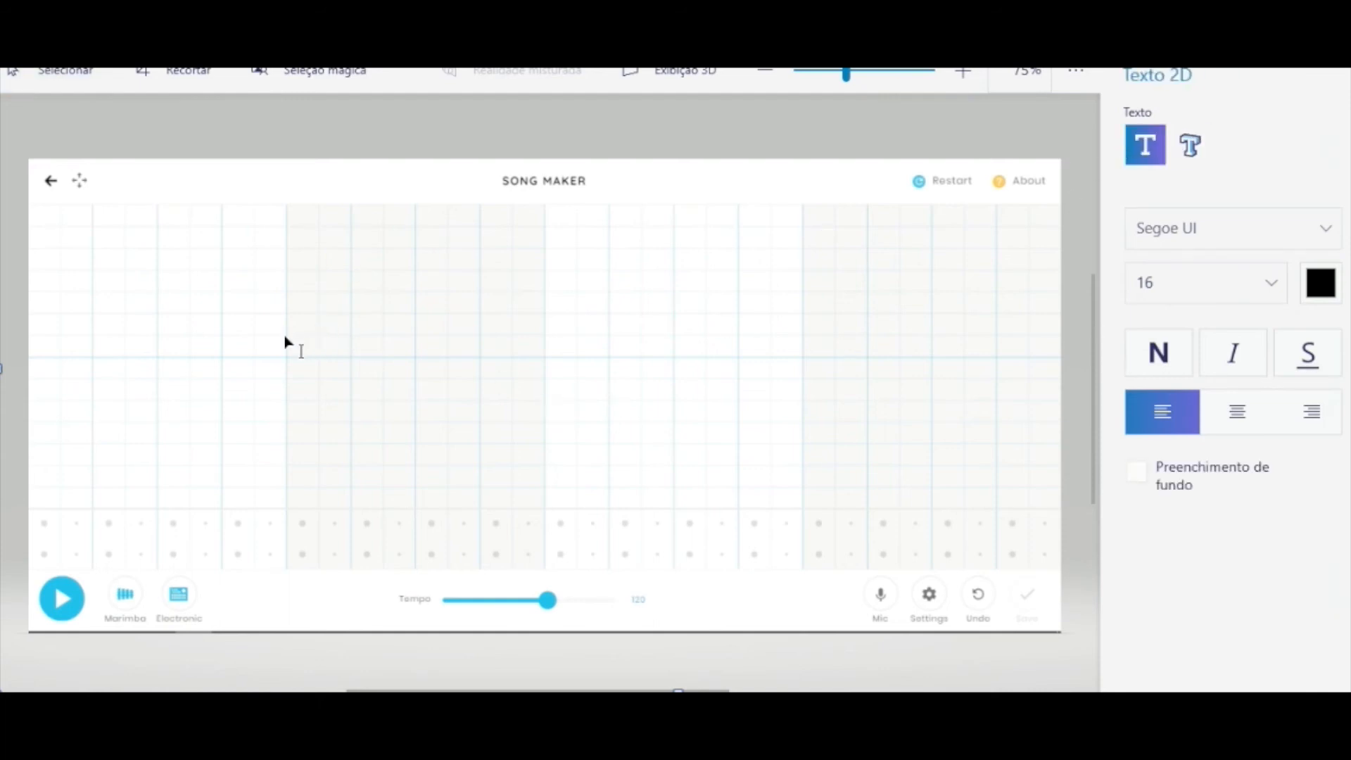
drag(285, 342, 315, 358)
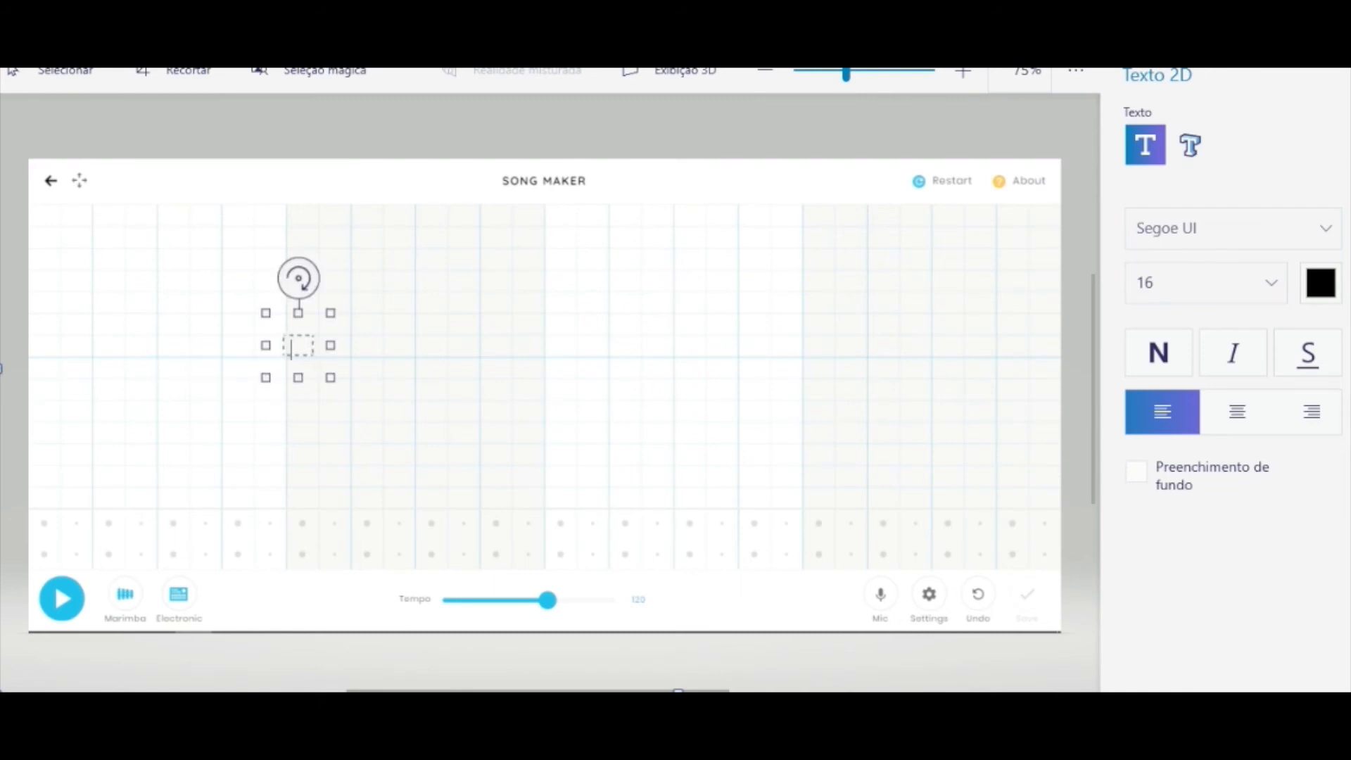
key(Escape)
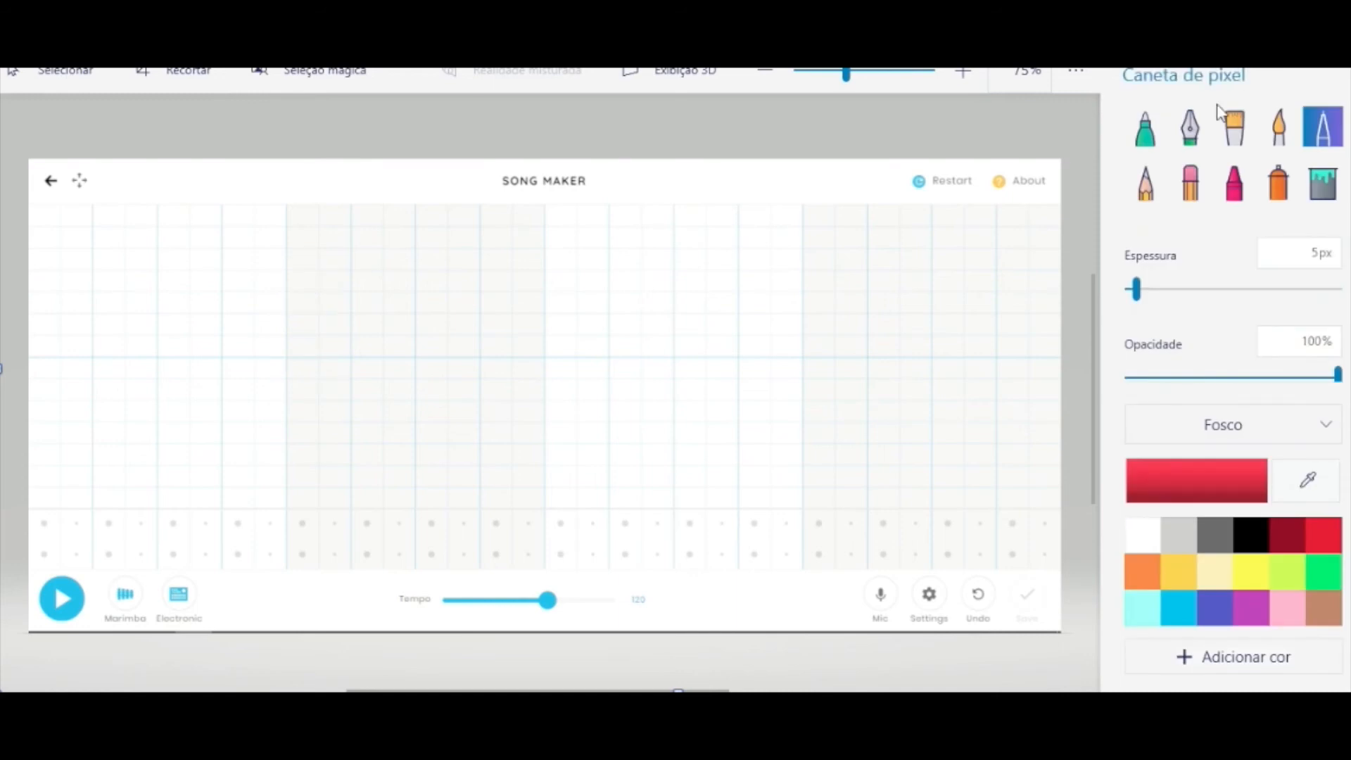
Draw a red line along the grid's horizontal centre line and try a 2D text label "Do" on it at the third bar's start.
mouse_move(36, 355)
mouse_down()
mouse_move(383, 344)
mouse_move(885, 366)
mouse_up()
drag(1025, 357, 1103, 358)
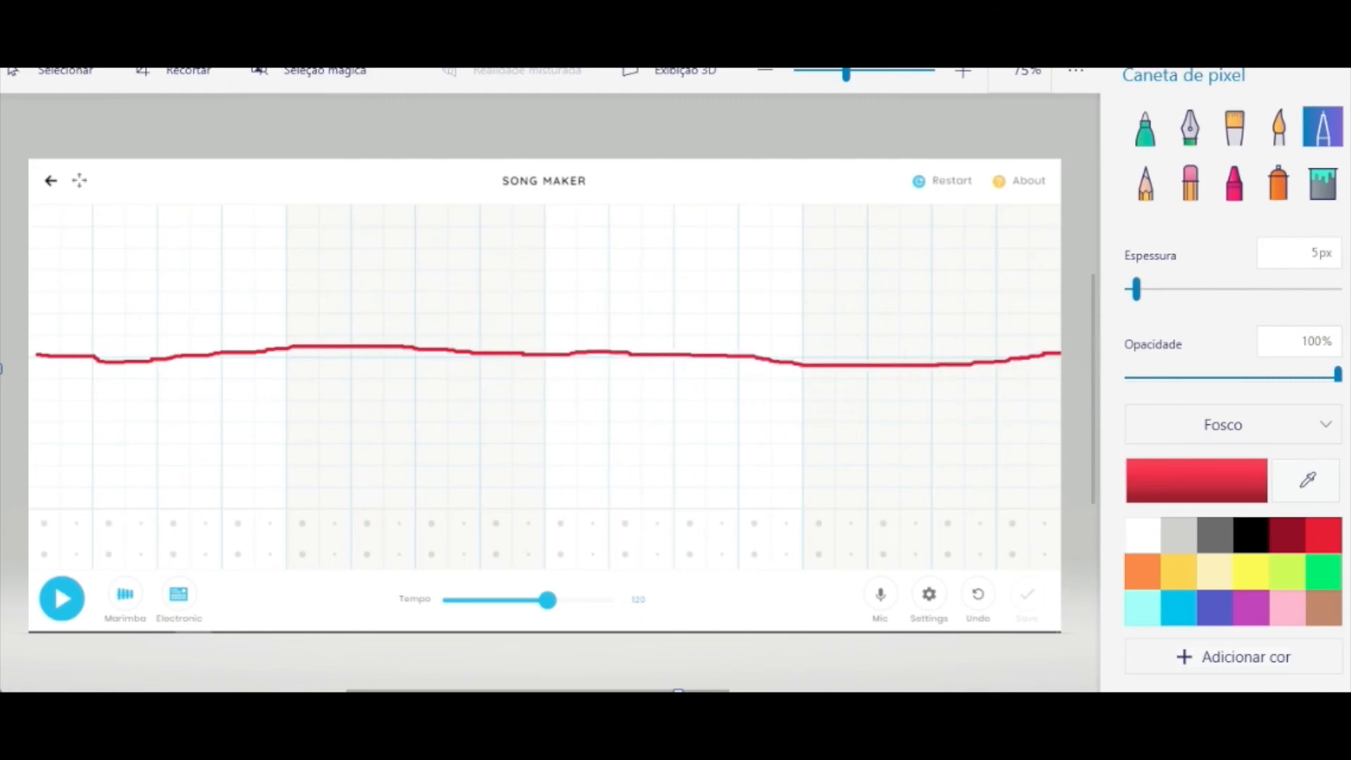
key(t)
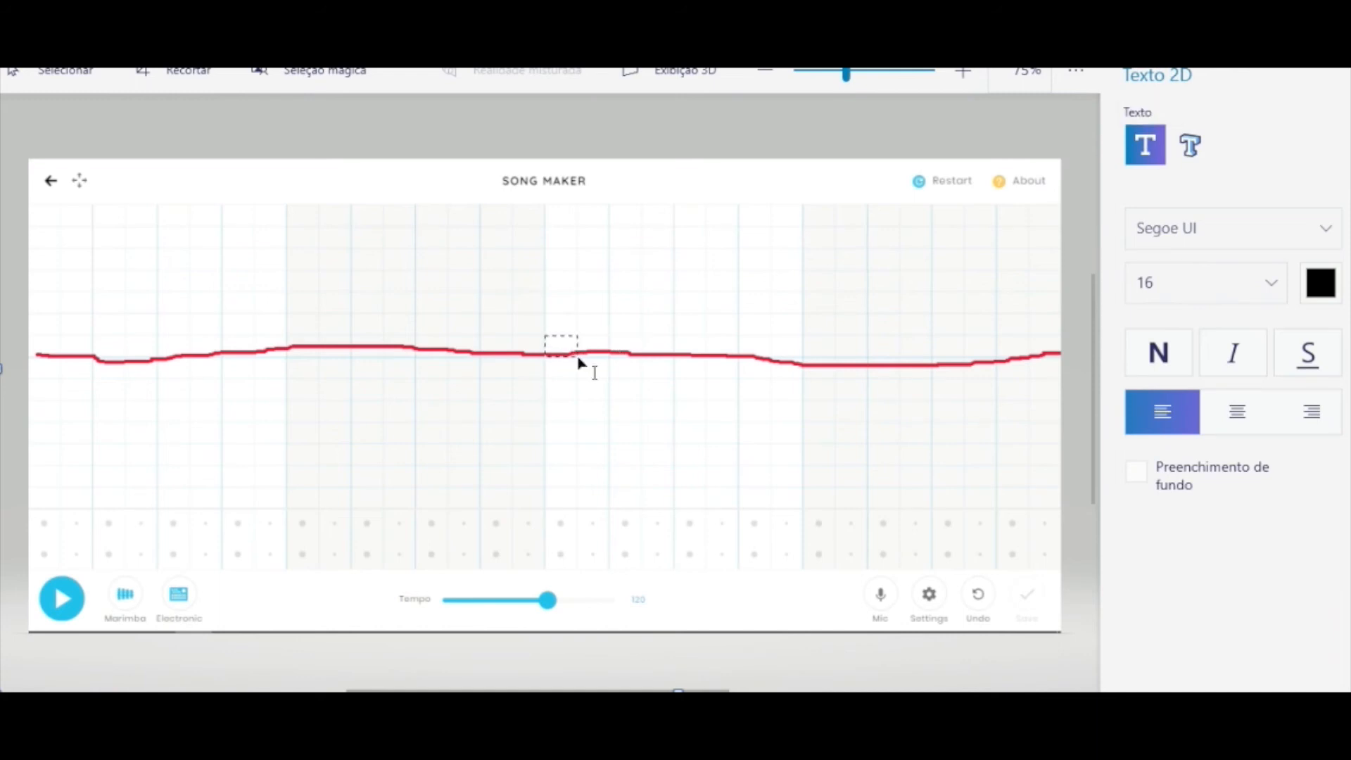
drag(577, 359, 575, 353)
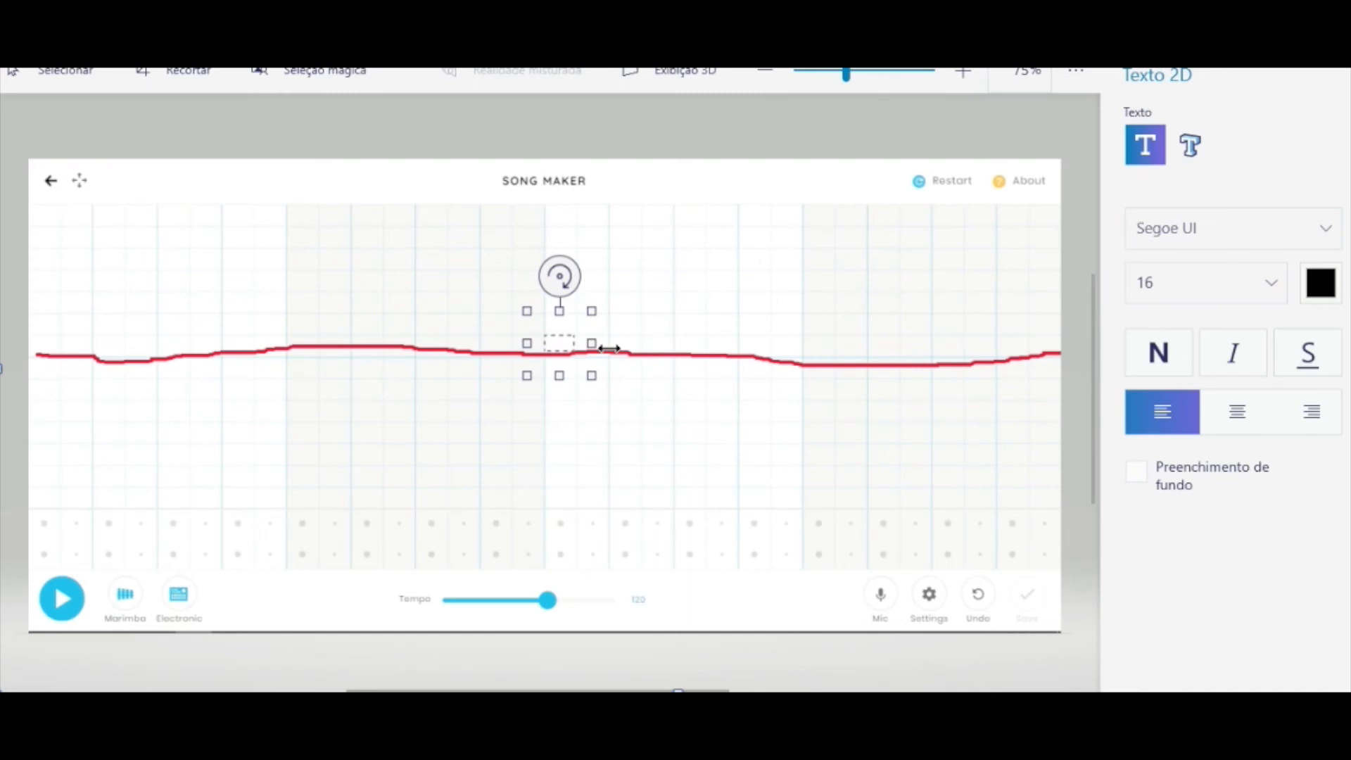
text(Do)
key(BackSpace)
key(BackSpace)
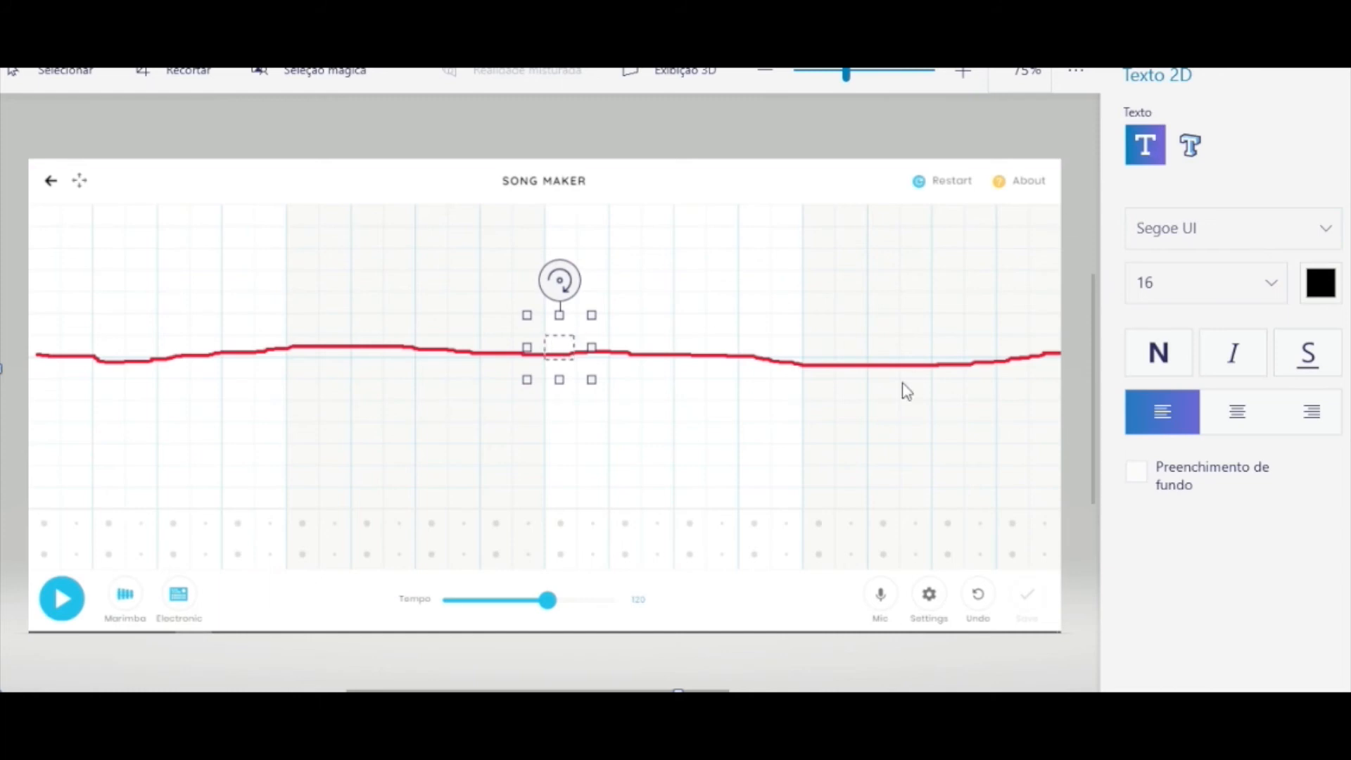
key(Escape)
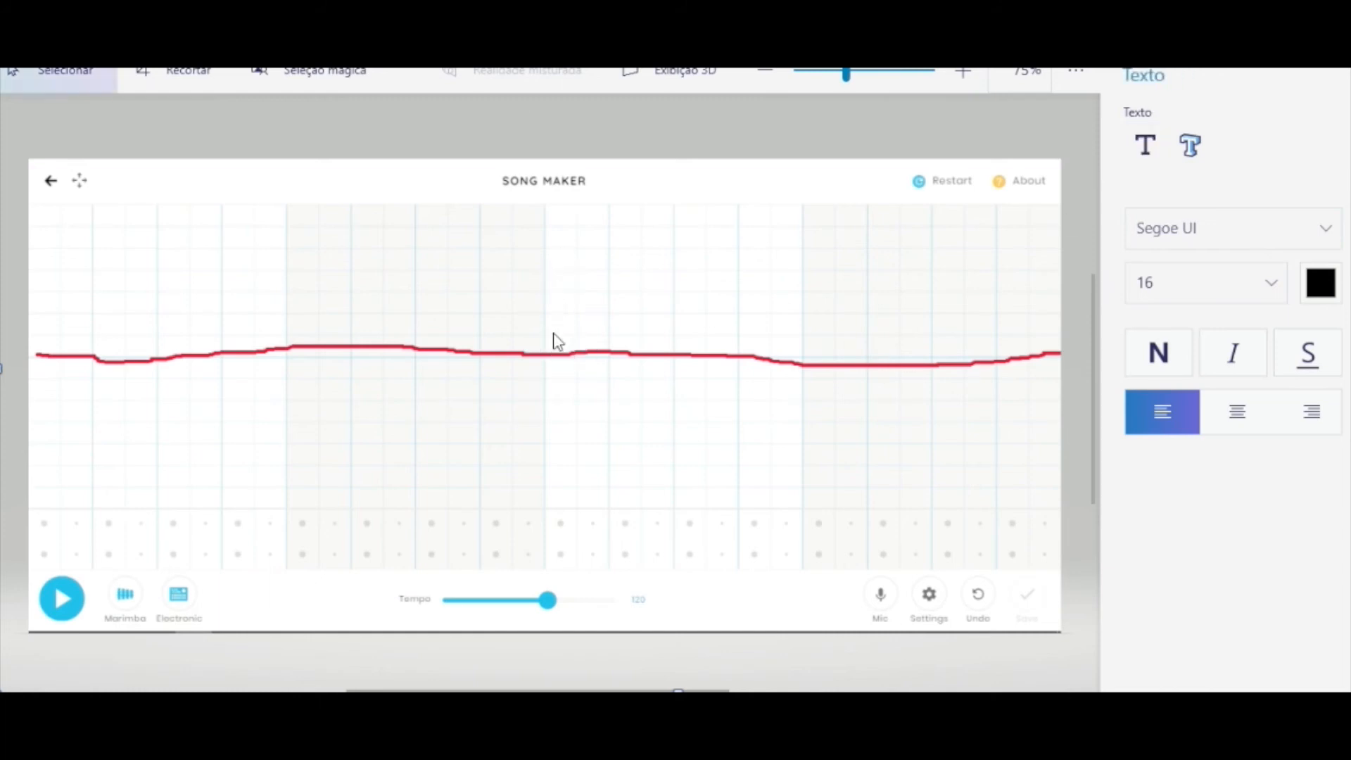
Undo the red line across the middle of the grid.
drag(543, 332, 548, 335)
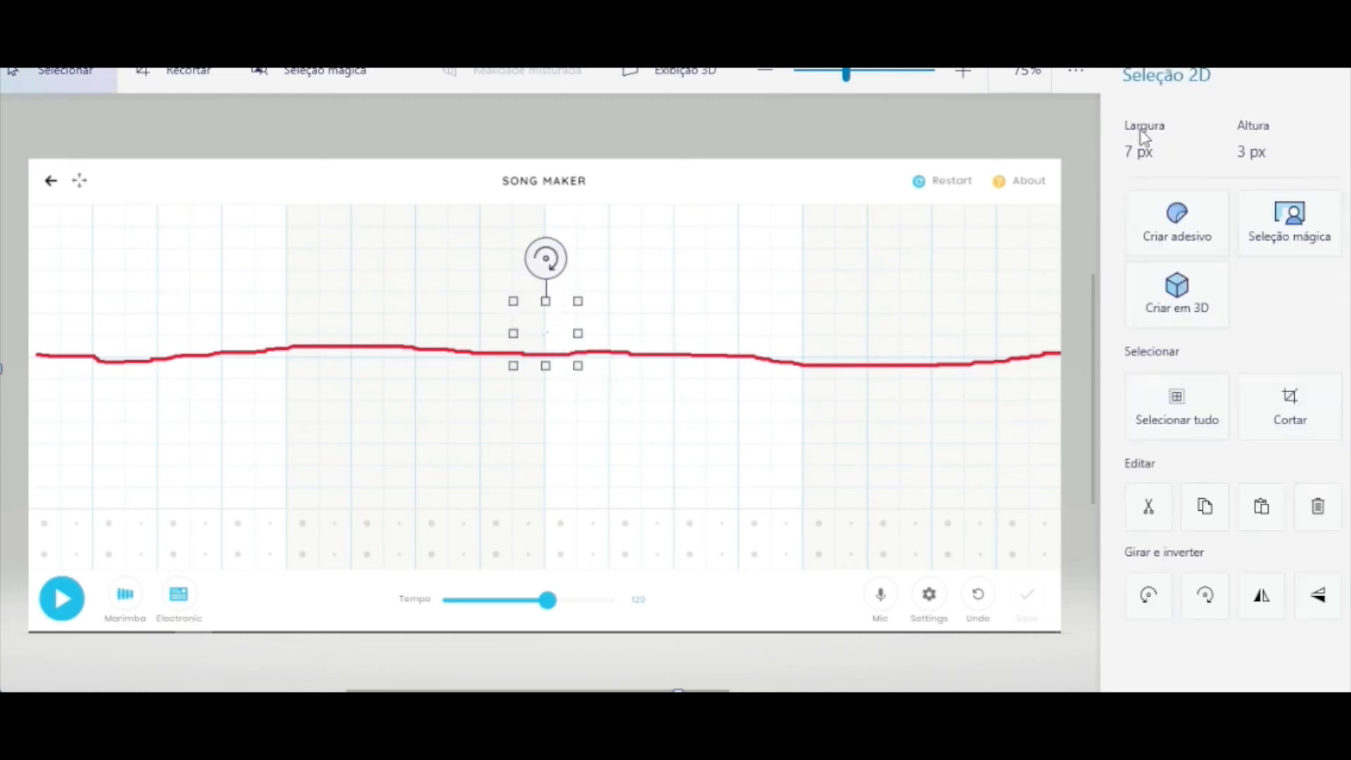
click(470, 310)
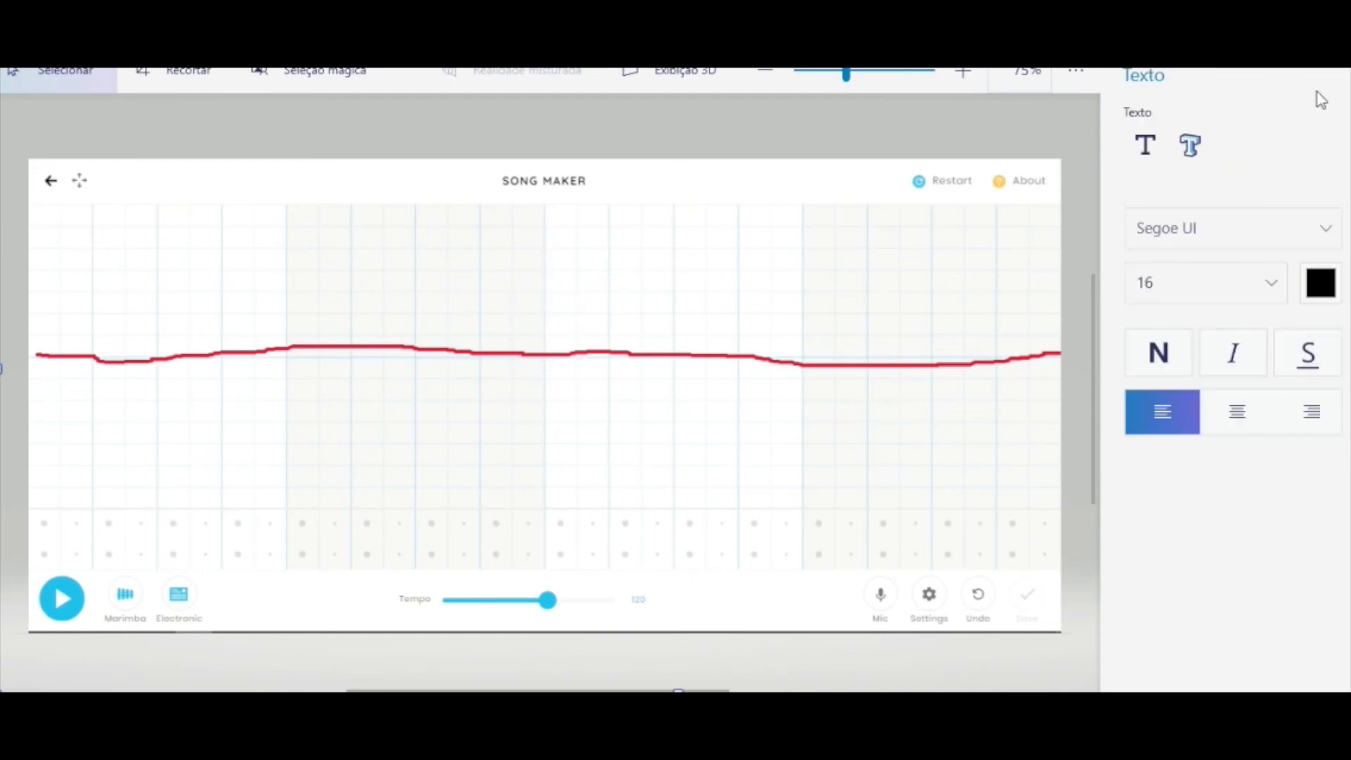
click(1153, 149)
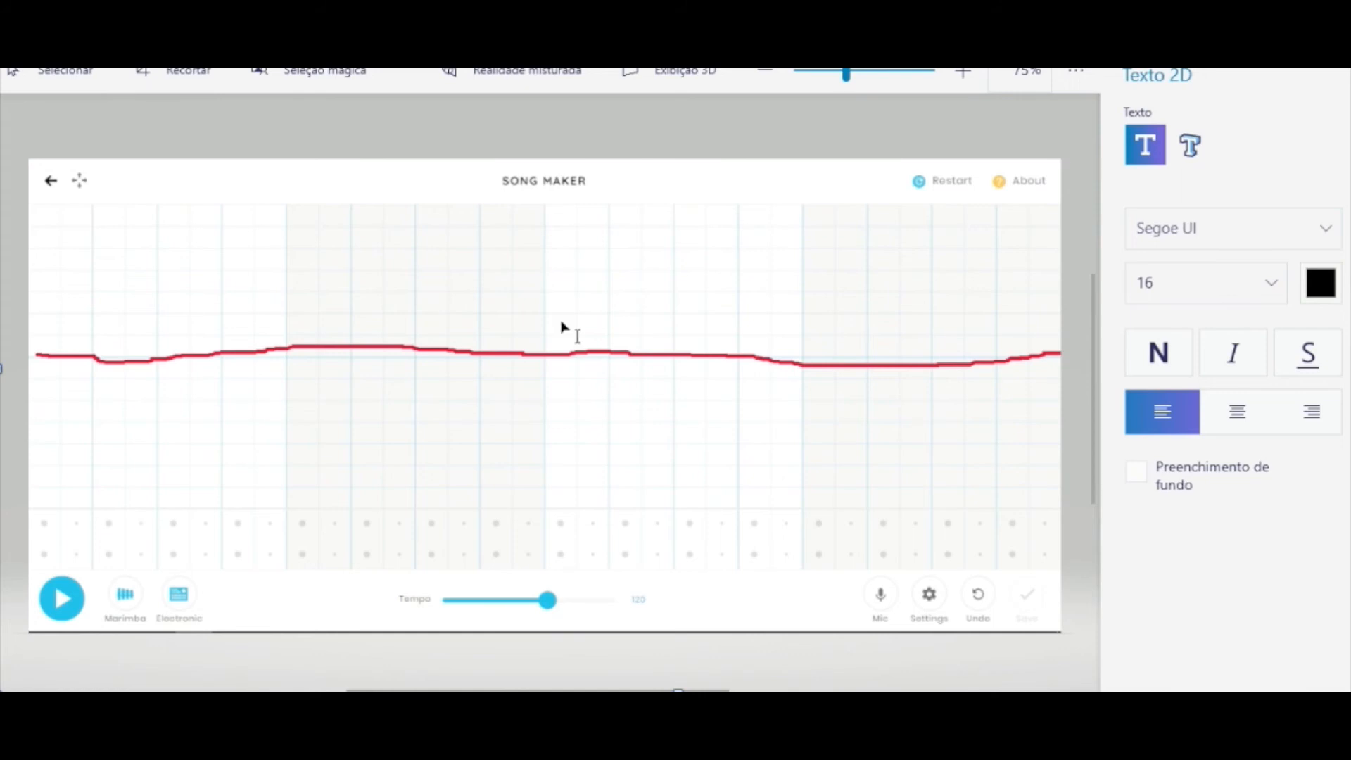
key(ctrl+z)
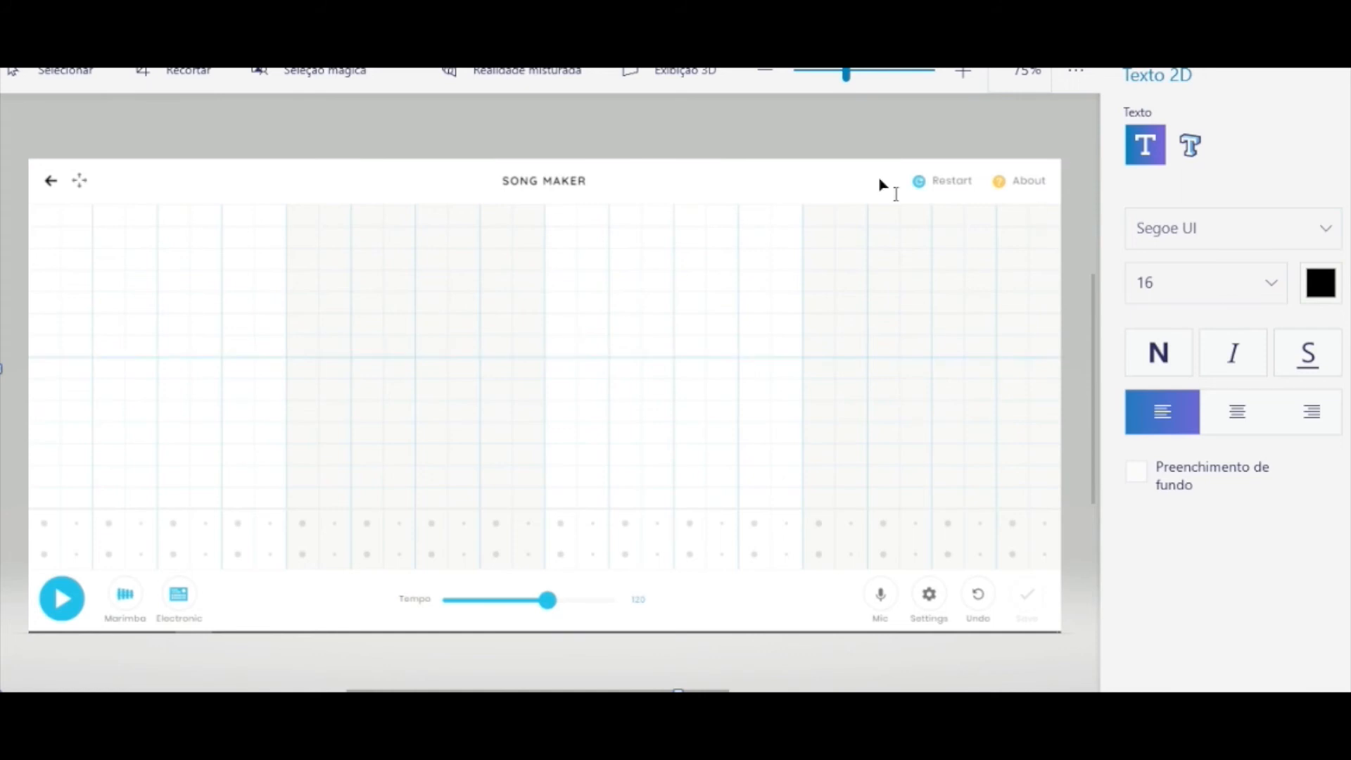
Add the 2D text label "Do" at the start of the third bar, just above the grid's horizontal centre line.
drag(542, 335, 582, 365)
text(D)
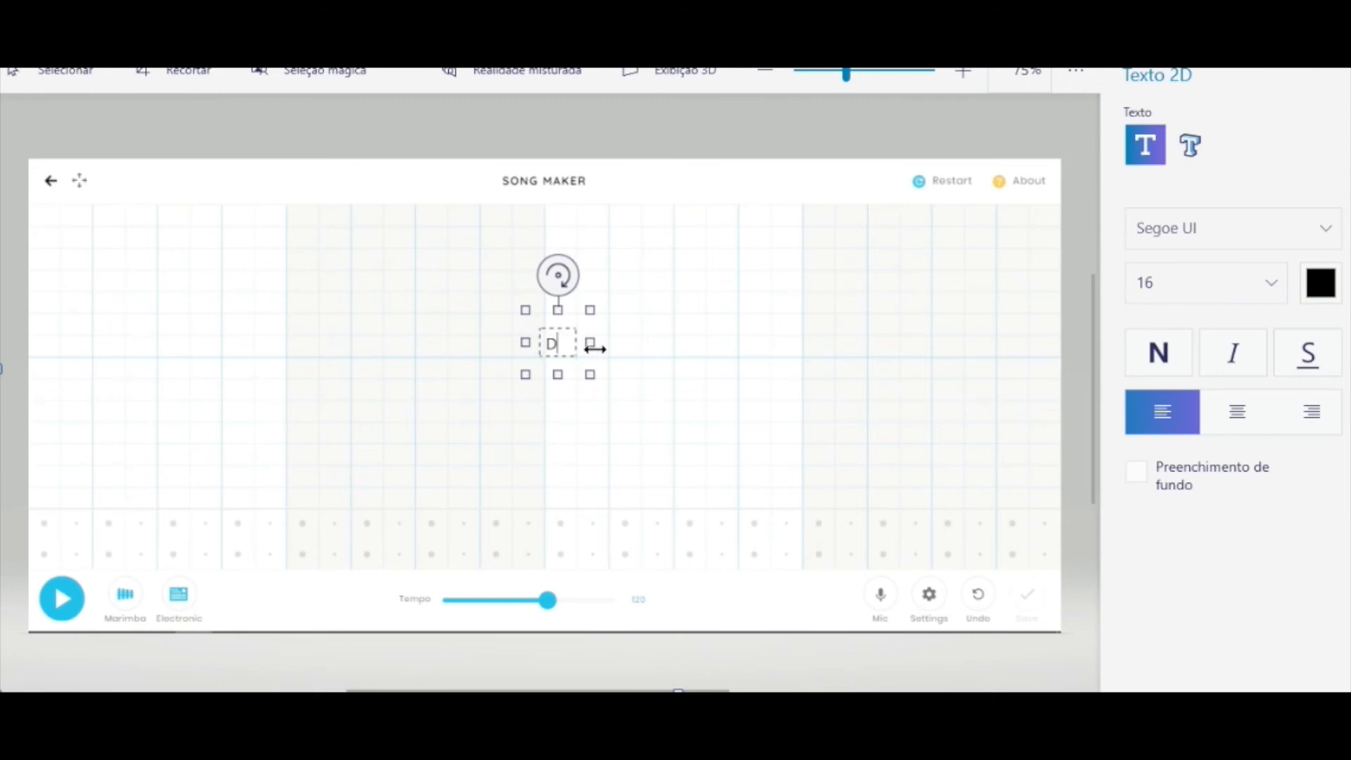
text(o)
click(618, 355)
Add the 2D text label "Re" directly above "Do" in the third bar's first column.
drag(542, 308, 576, 337)
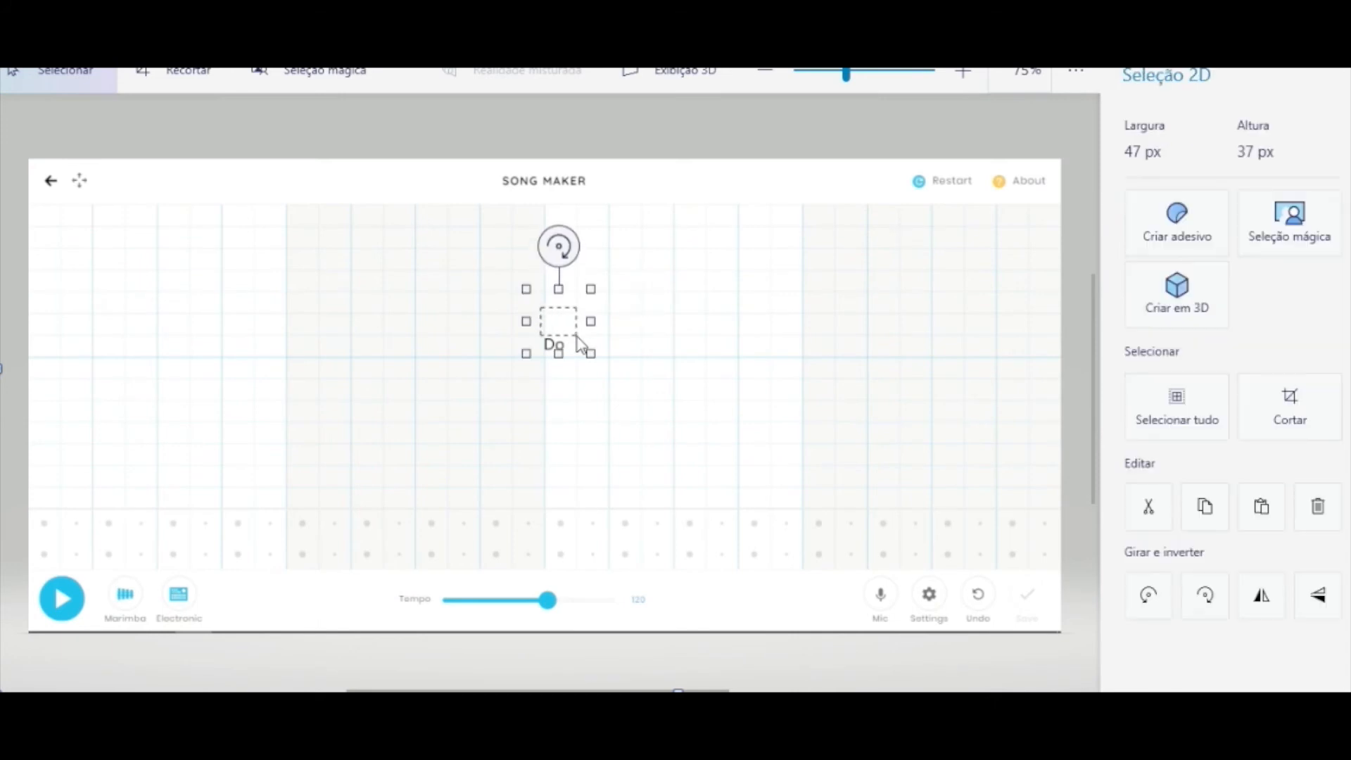
key(Escape)
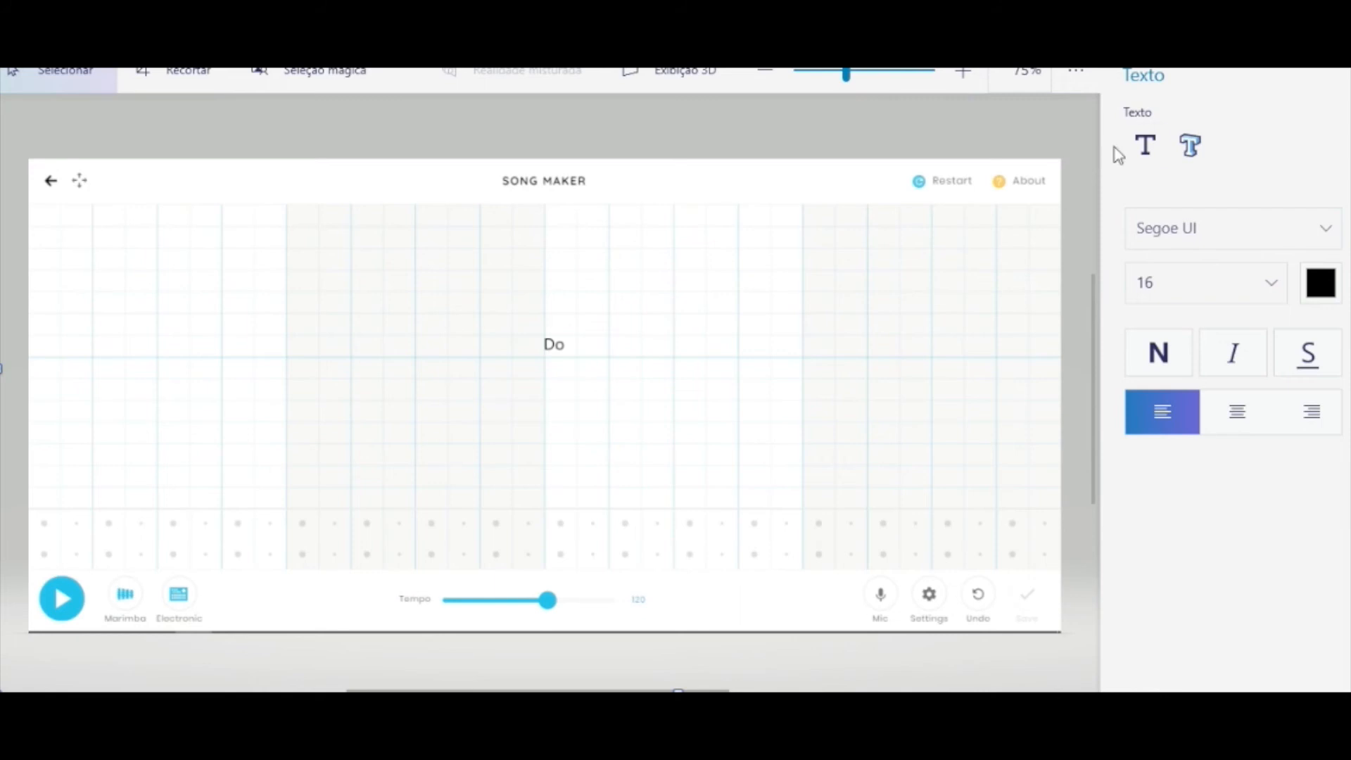
click(1145, 145)
drag(552, 308, 579, 339)
text(Re)
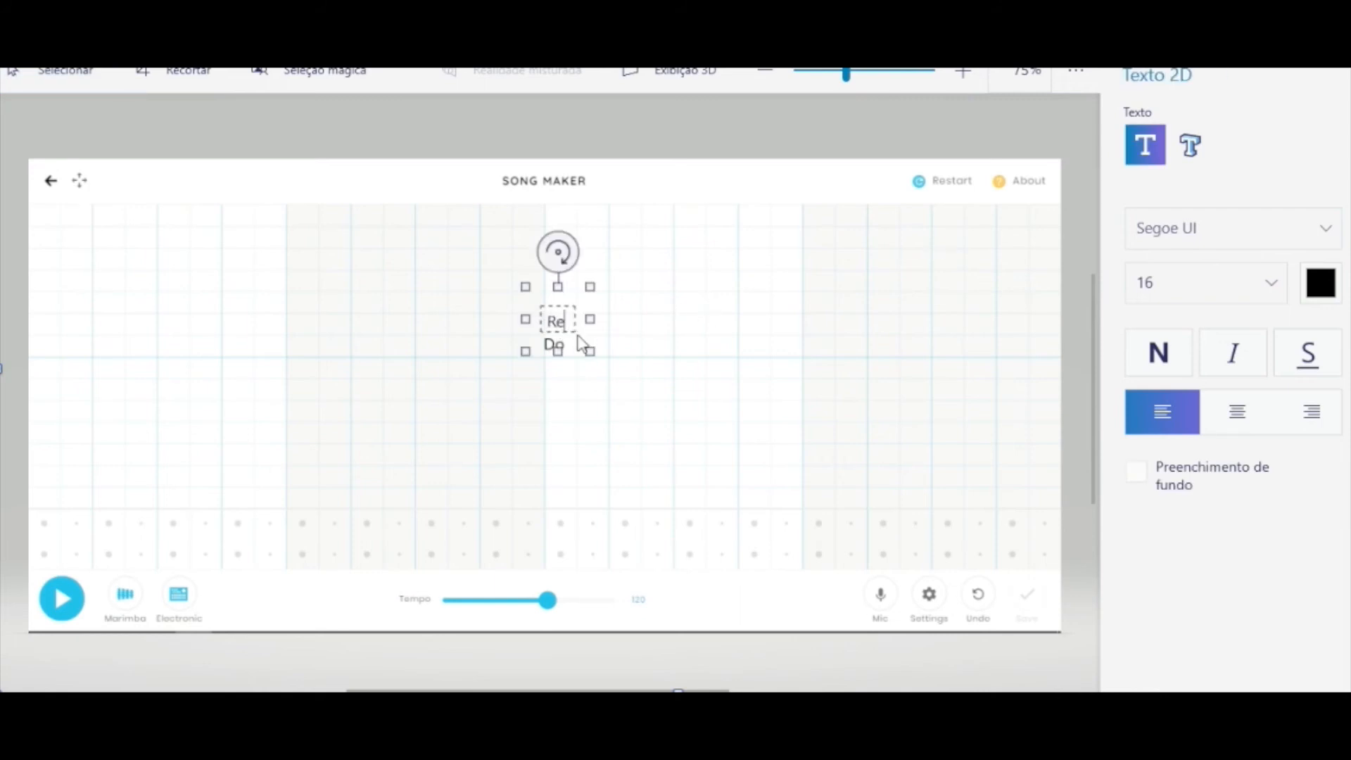
key(Escape)
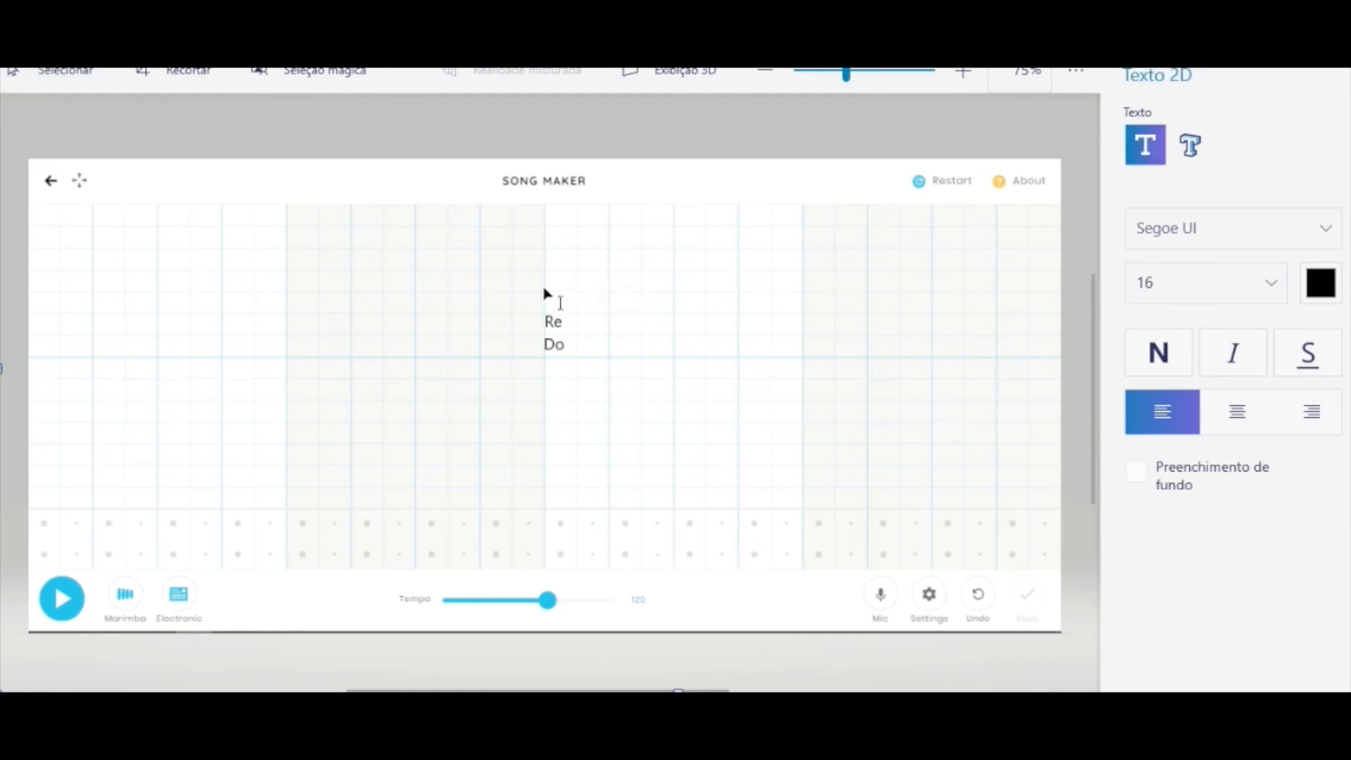
Stack the 2D text labels "Mi" and "Fa" above "Re", one grid row each.
drag(549, 288, 574, 314)
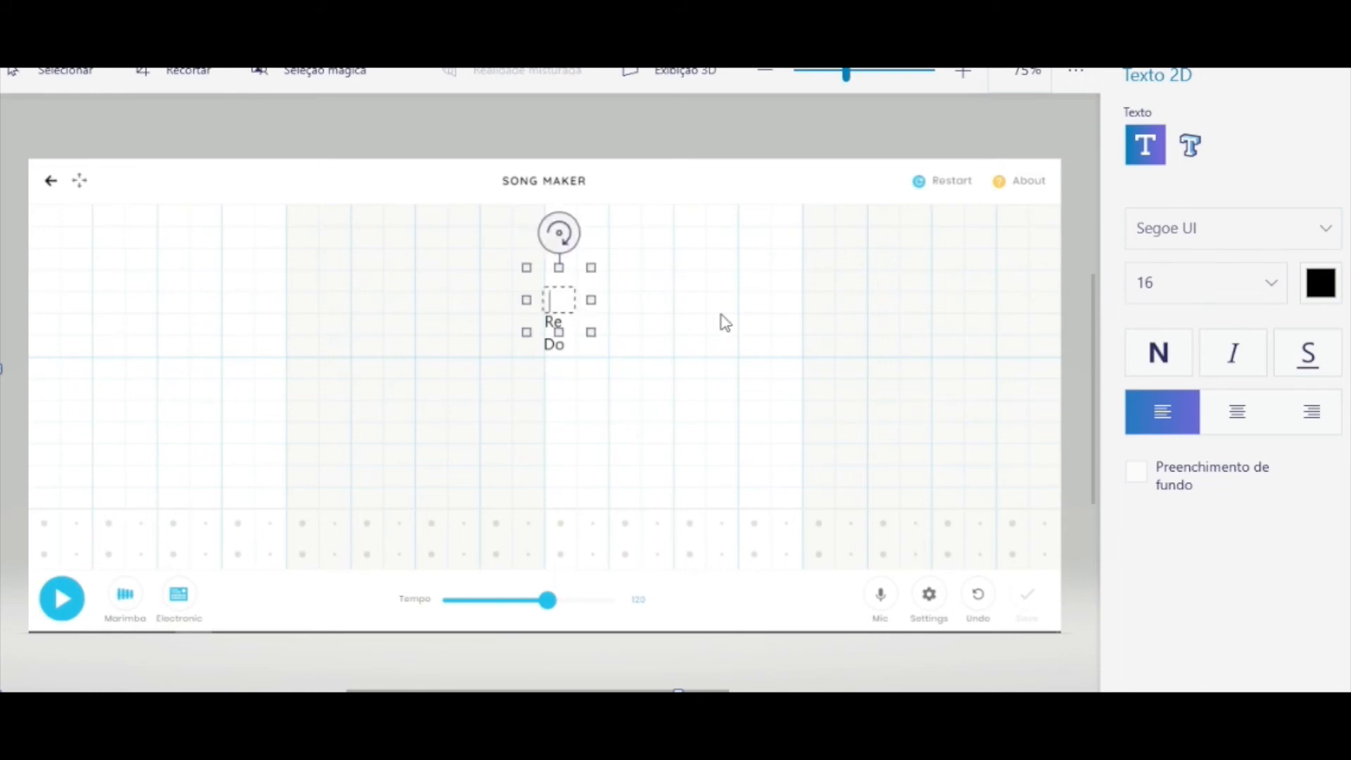
text(Mi)
click(709, 299)
click(1145, 145)
drag(544, 268, 582, 301)
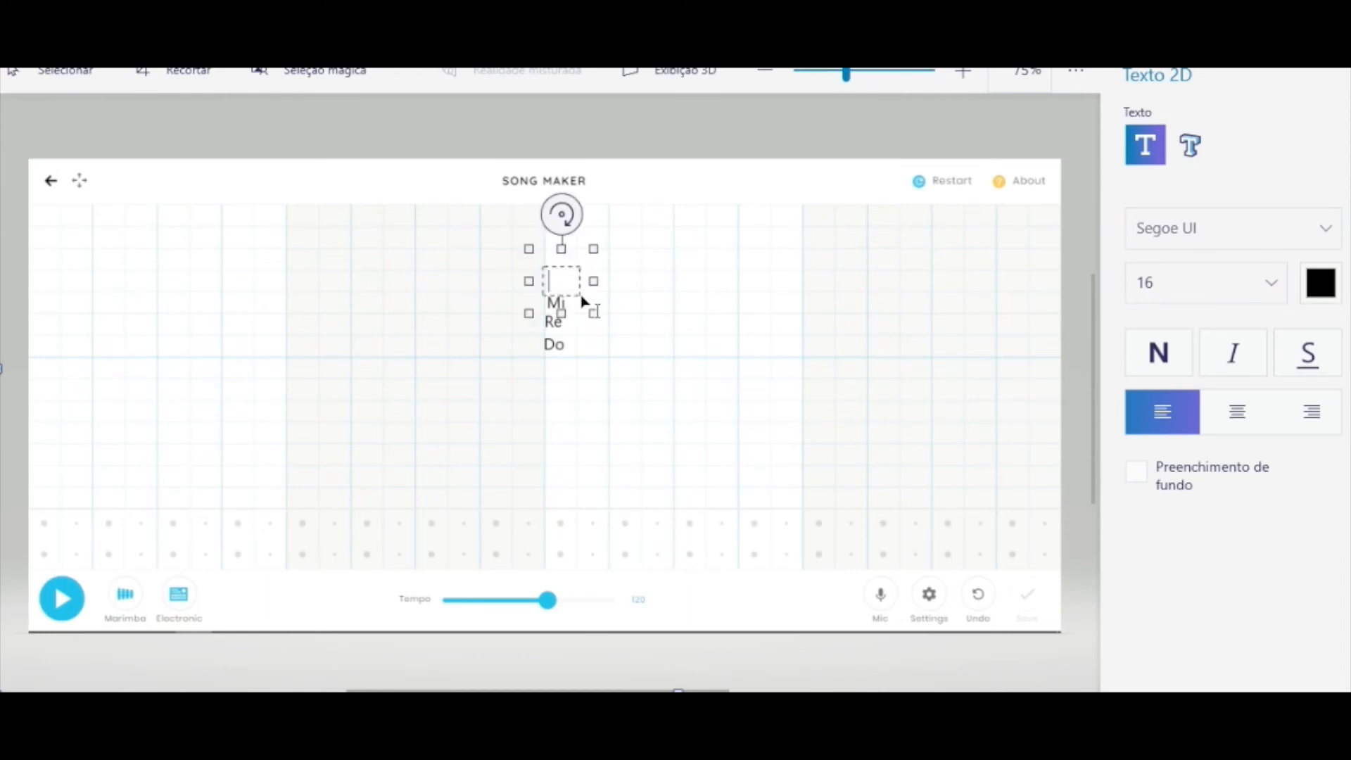
text(Fa)
click(750, 301)
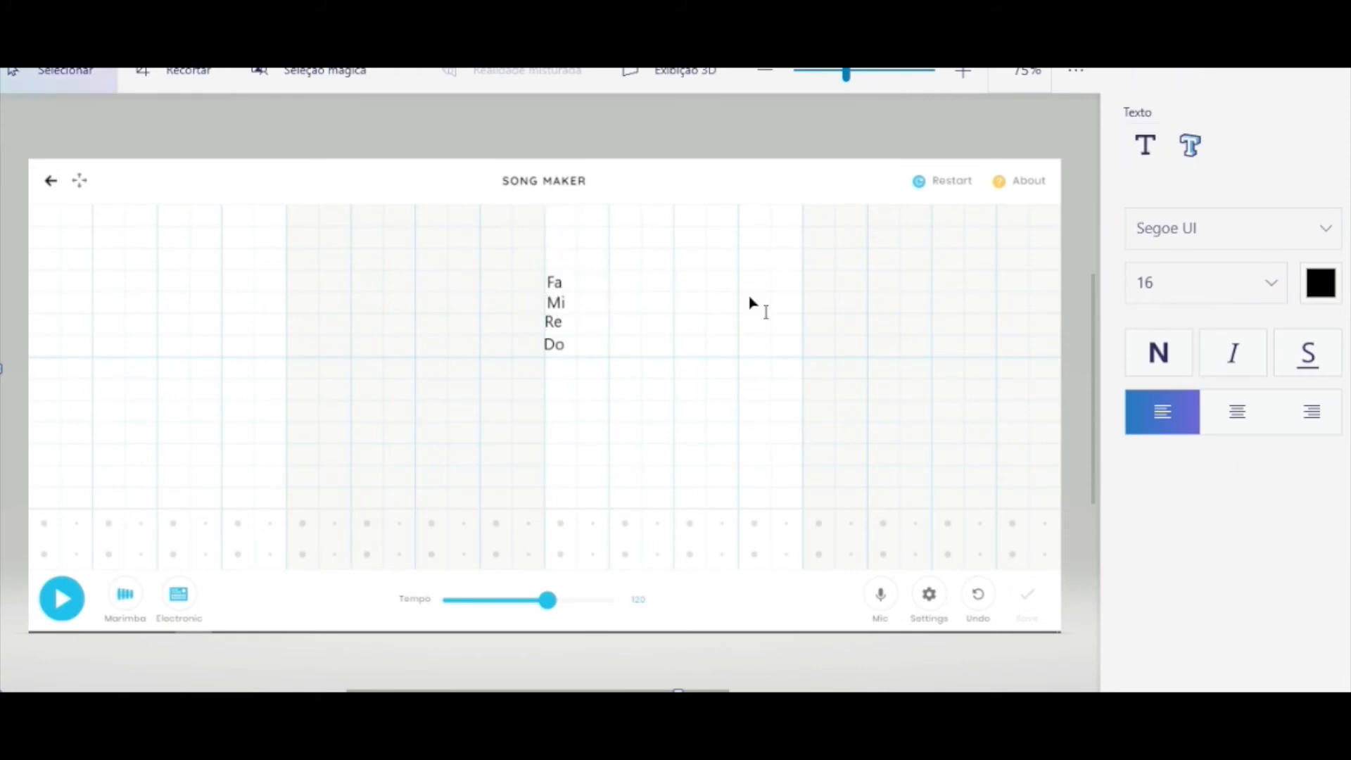
Continue the note column upward with the 2D text labels "Sol" and "La" above "Fa".
click(1145, 147)
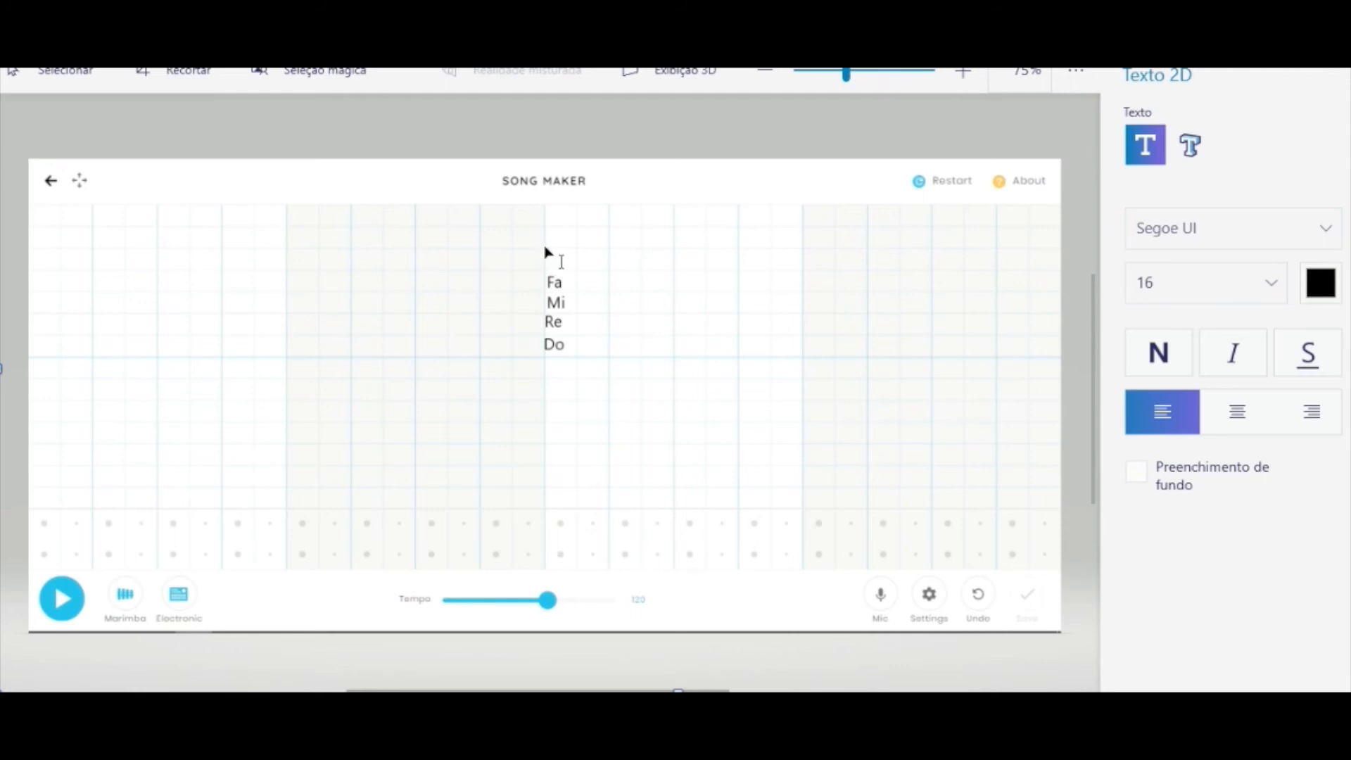
drag(544, 245, 581, 269)
text(Sol)
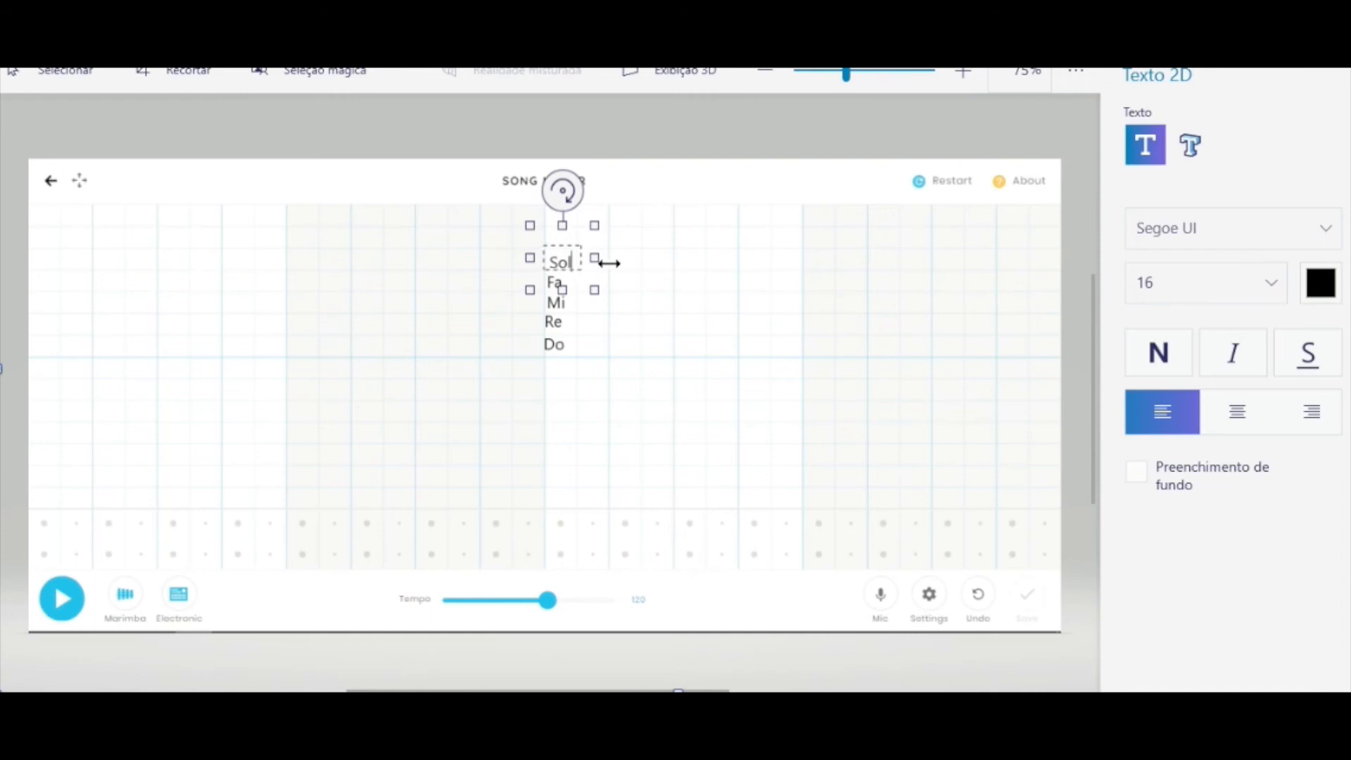
click(658, 275)
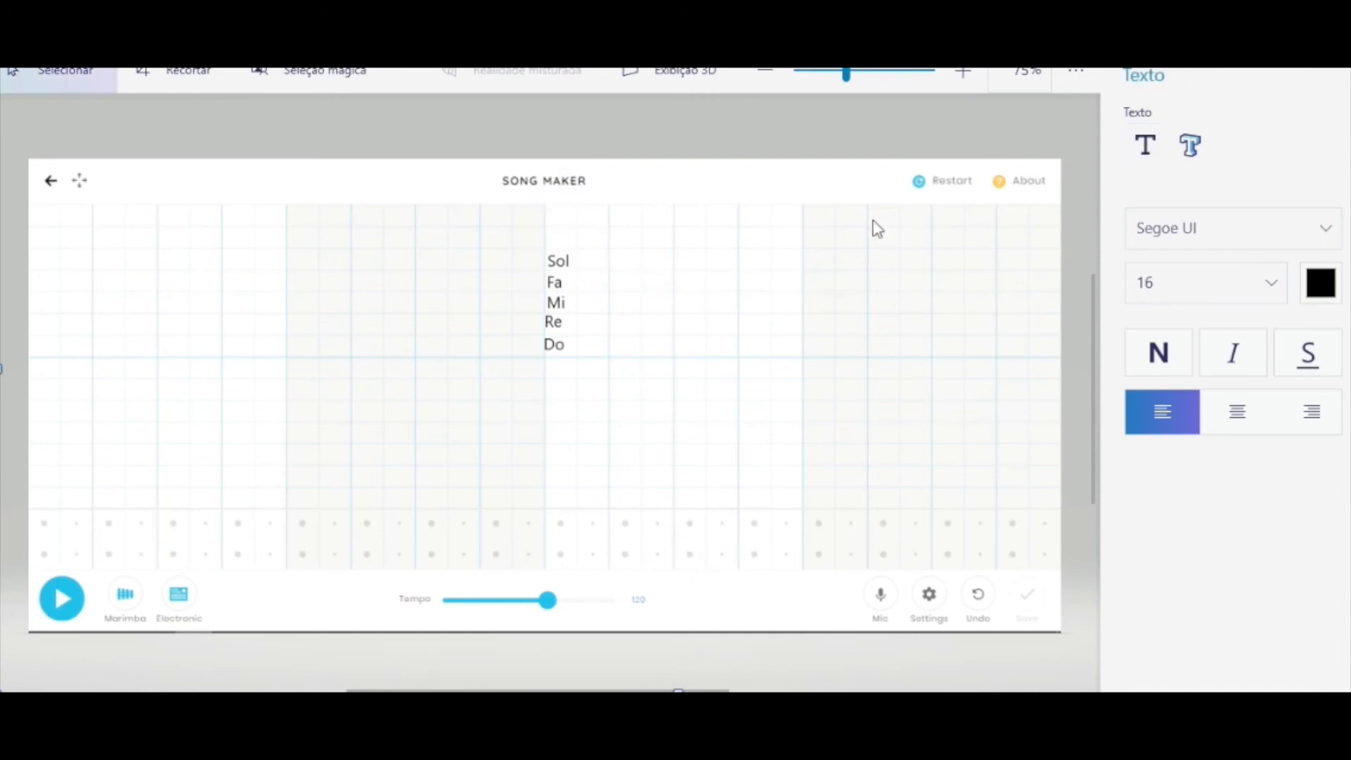
click(1147, 148)
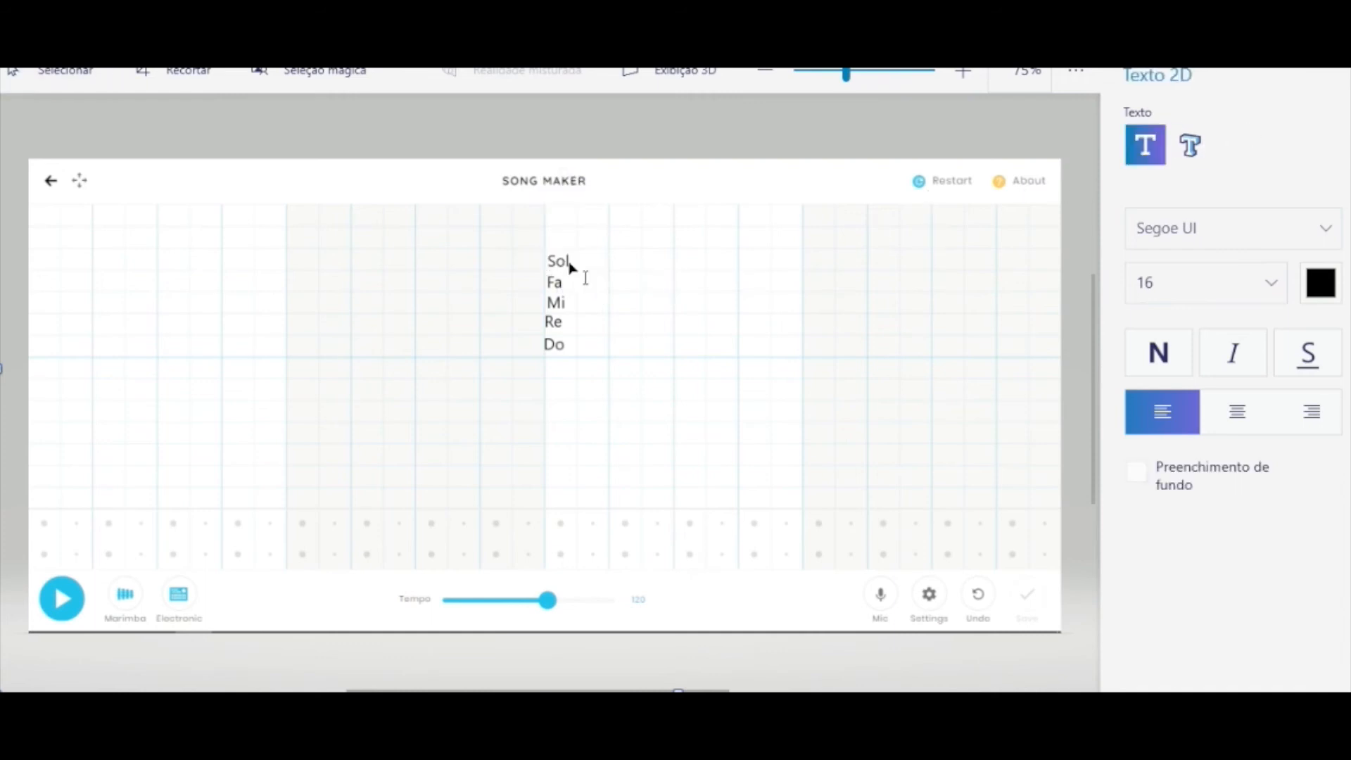
click(549, 232)
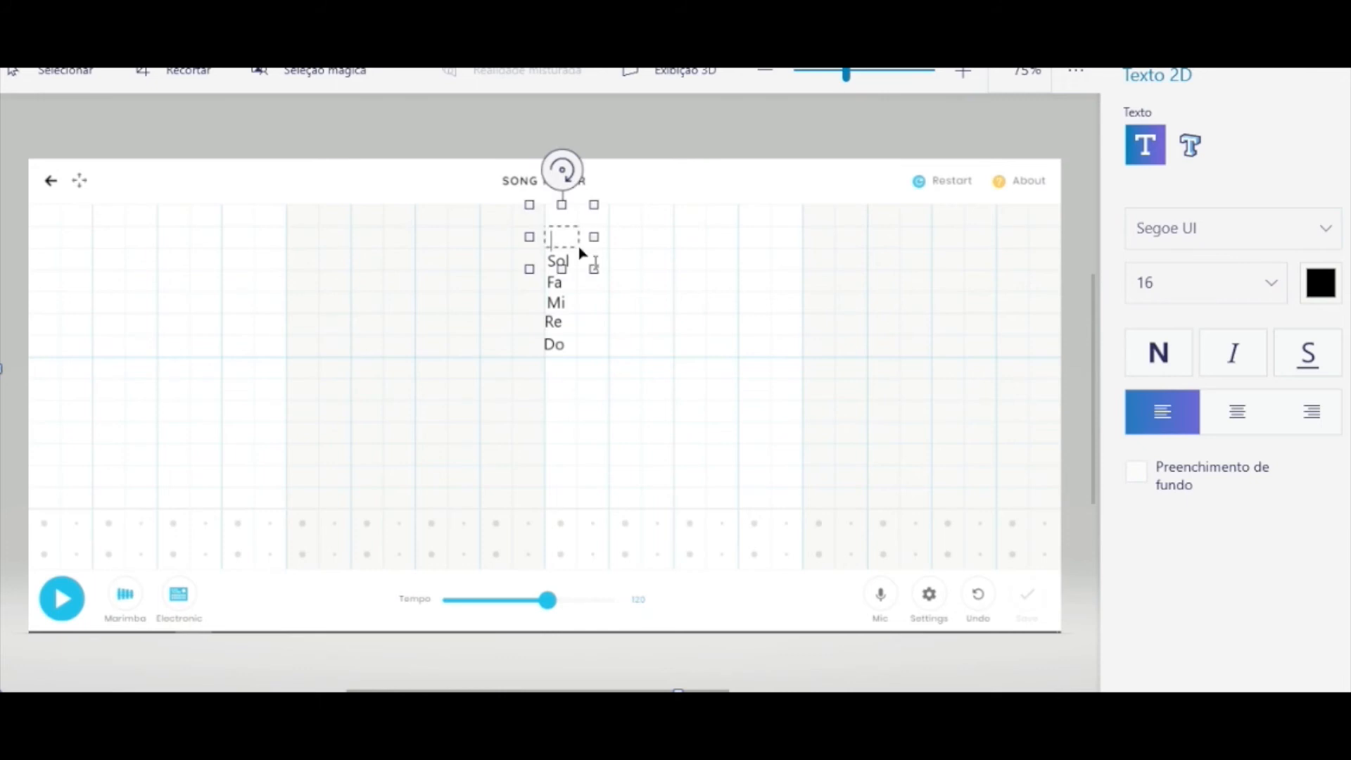
text(La)
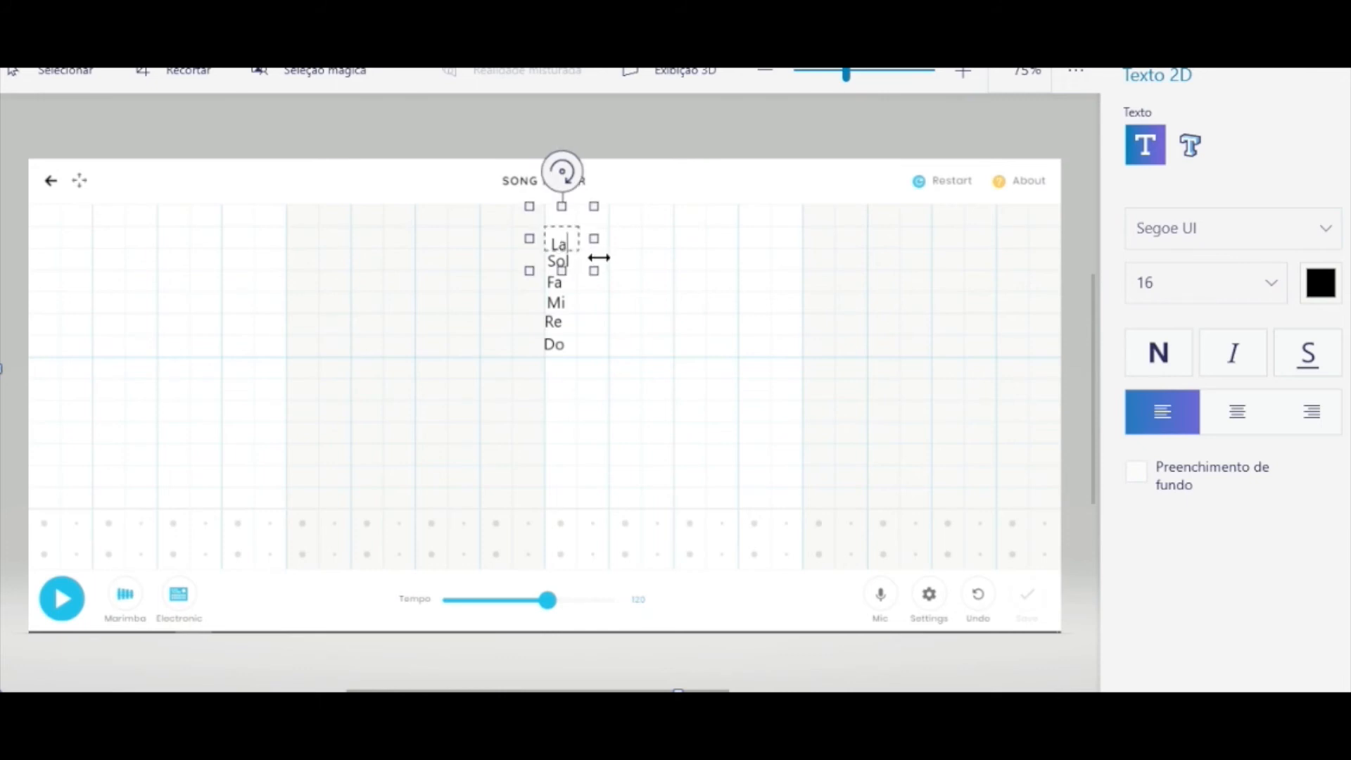
click(696, 260)
Add the 2D text label "Si" above "La" in the grid's top row.
click(1147, 146)
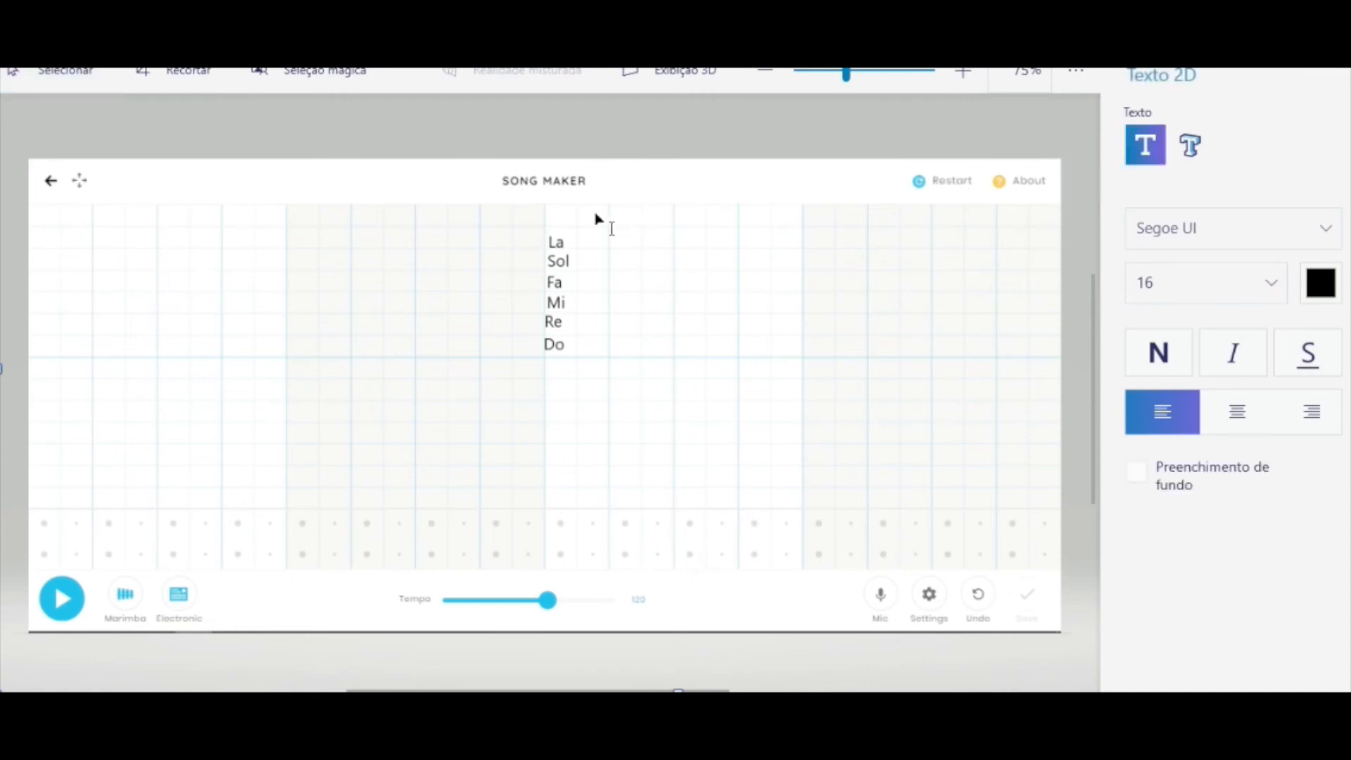
drag(544, 202, 578, 235)
text(Si)
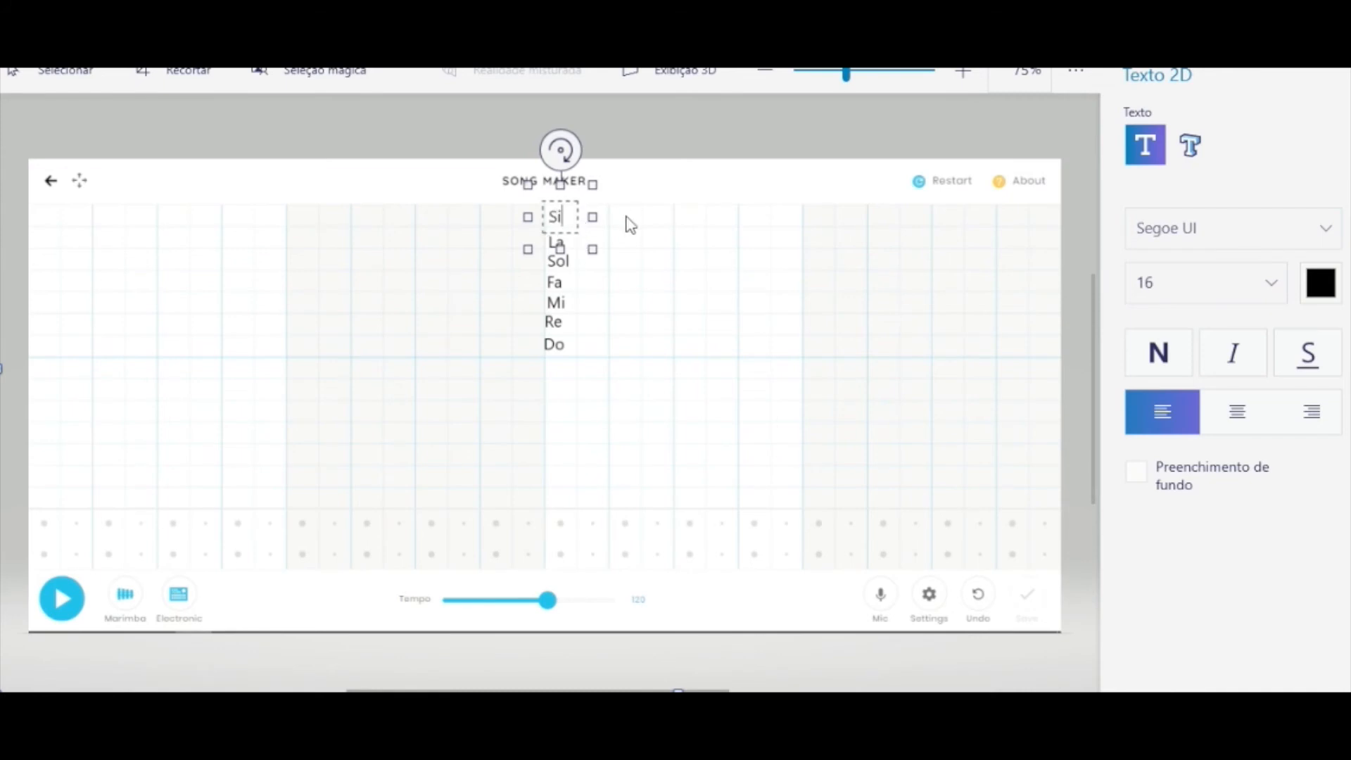
click(615, 322)
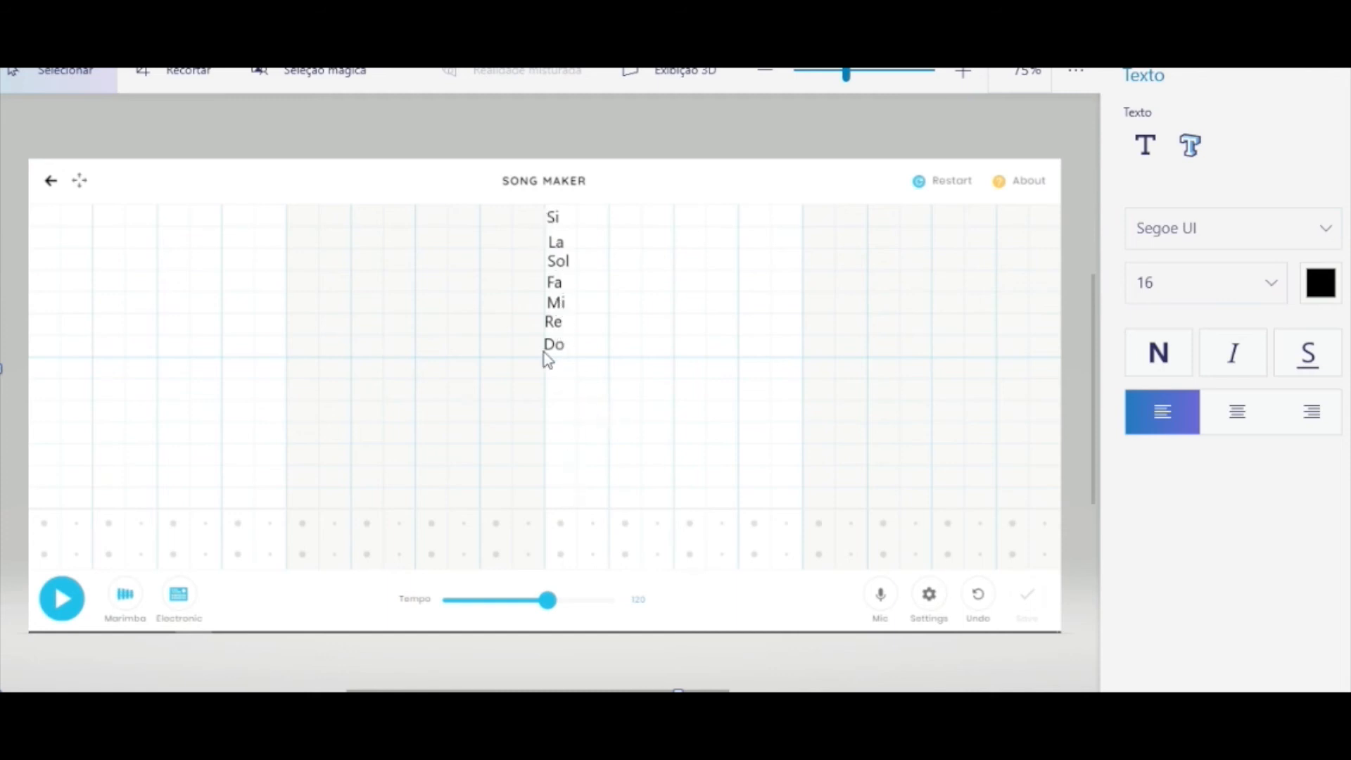
Label the two rows below the grid's centre line "Si" and "La" in descending order under "Do".
click(1145, 145)
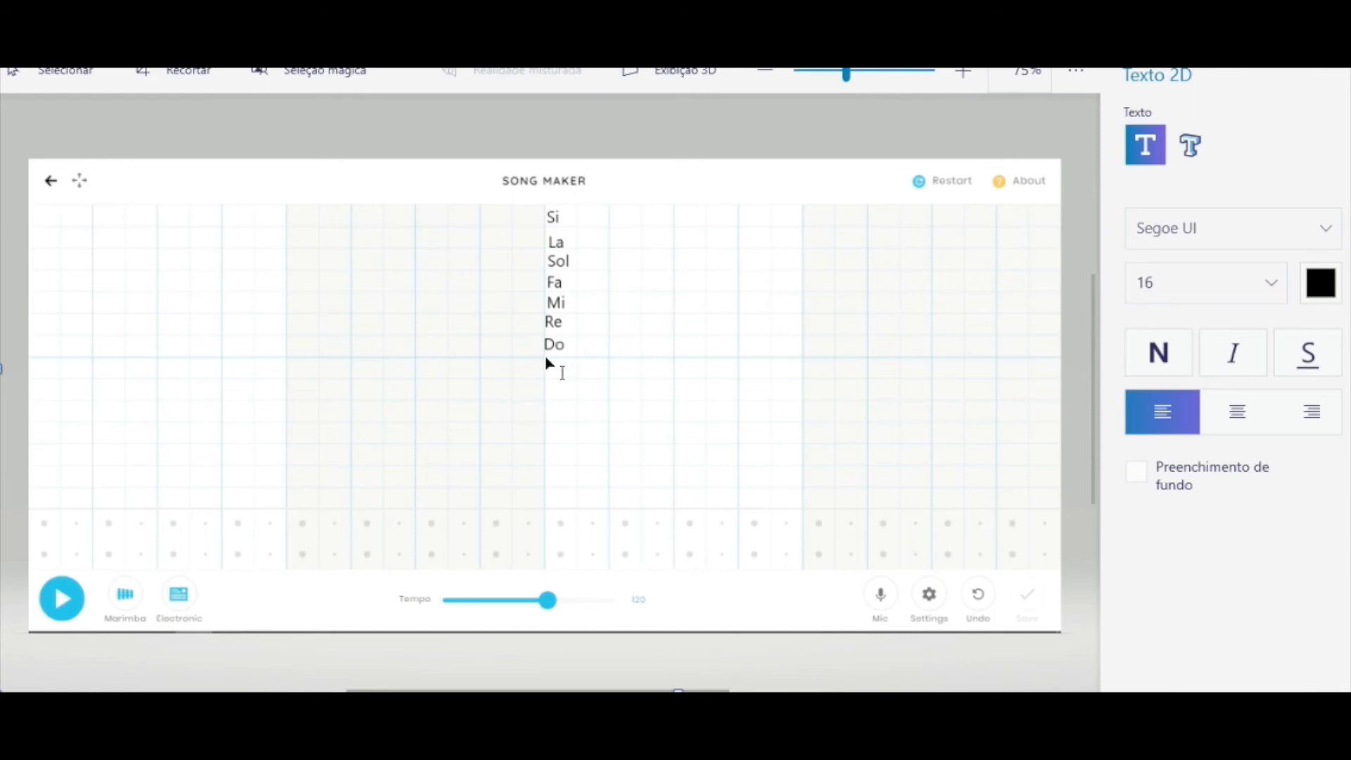
drag(546, 358, 576, 383)
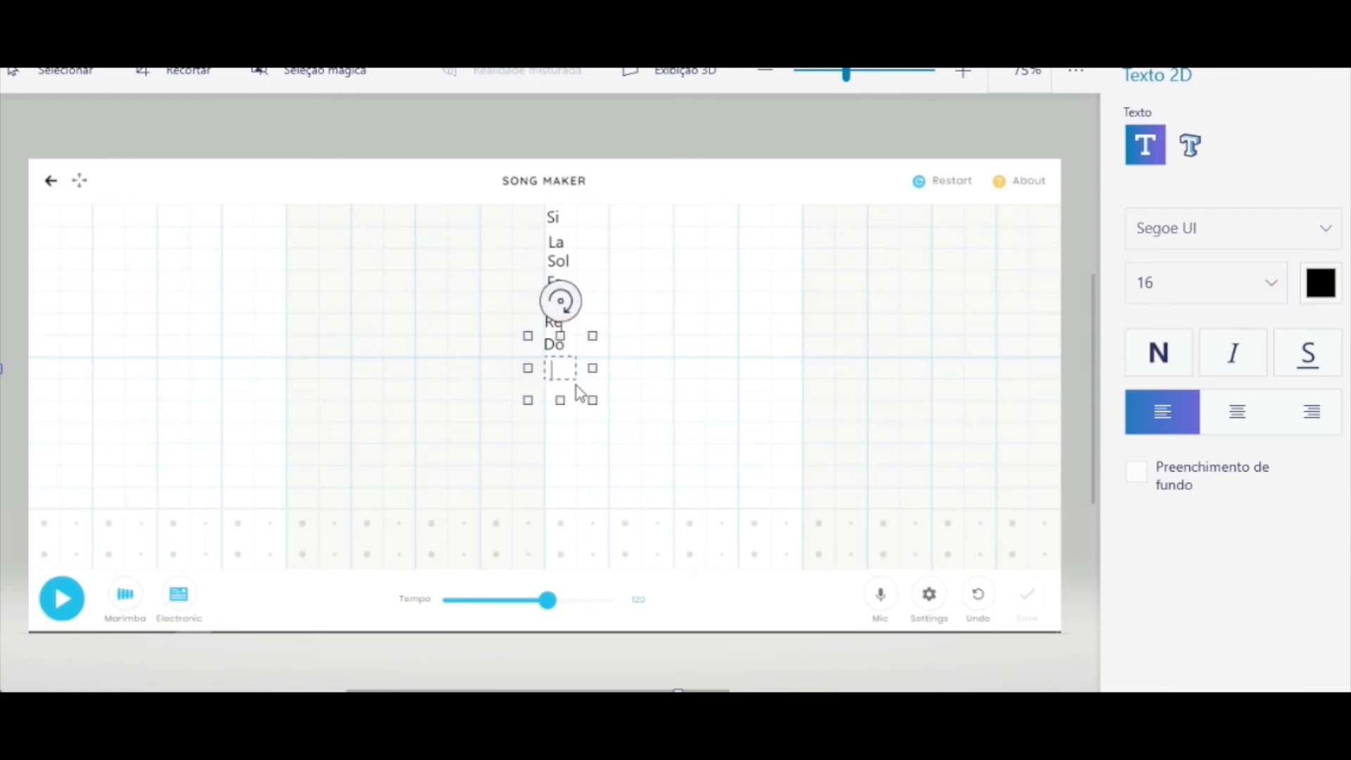
text(Si)
click(577, 459)
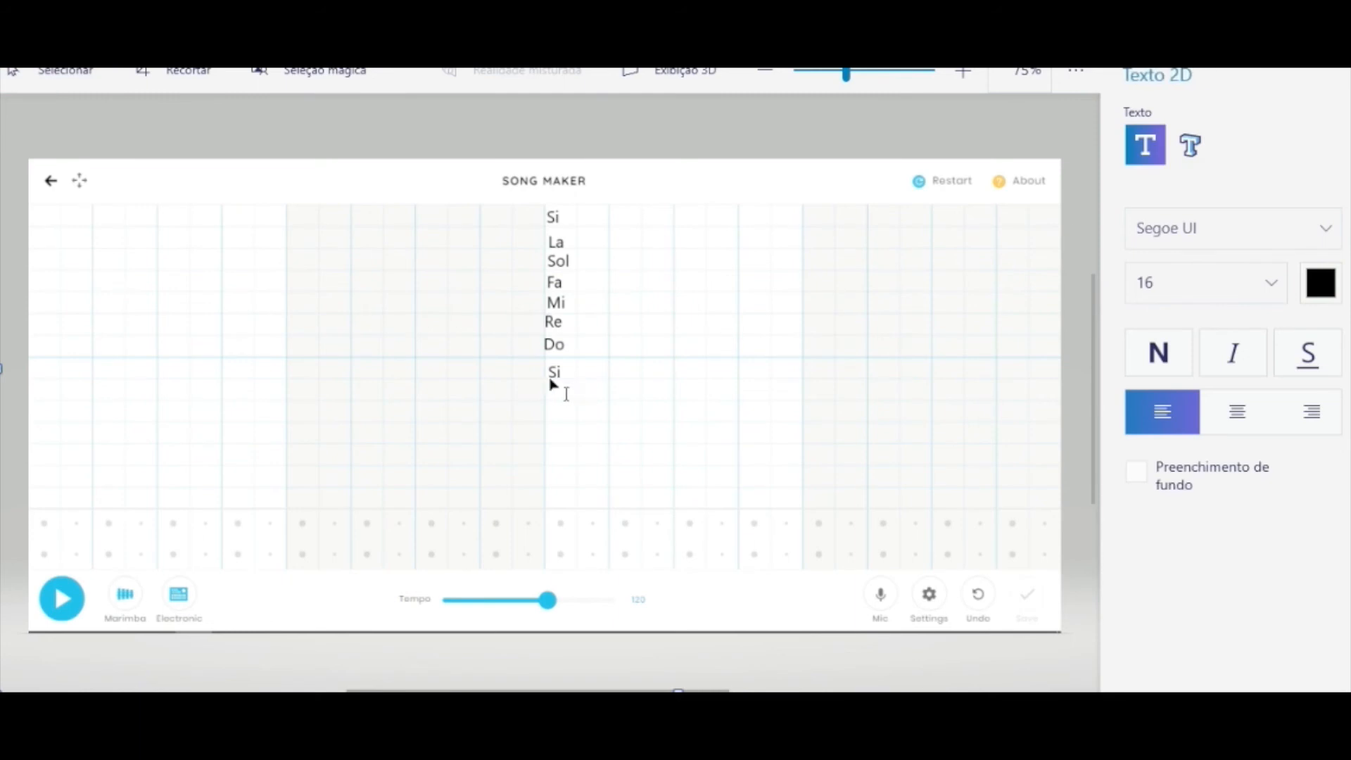
drag(544, 375, 585, 406)
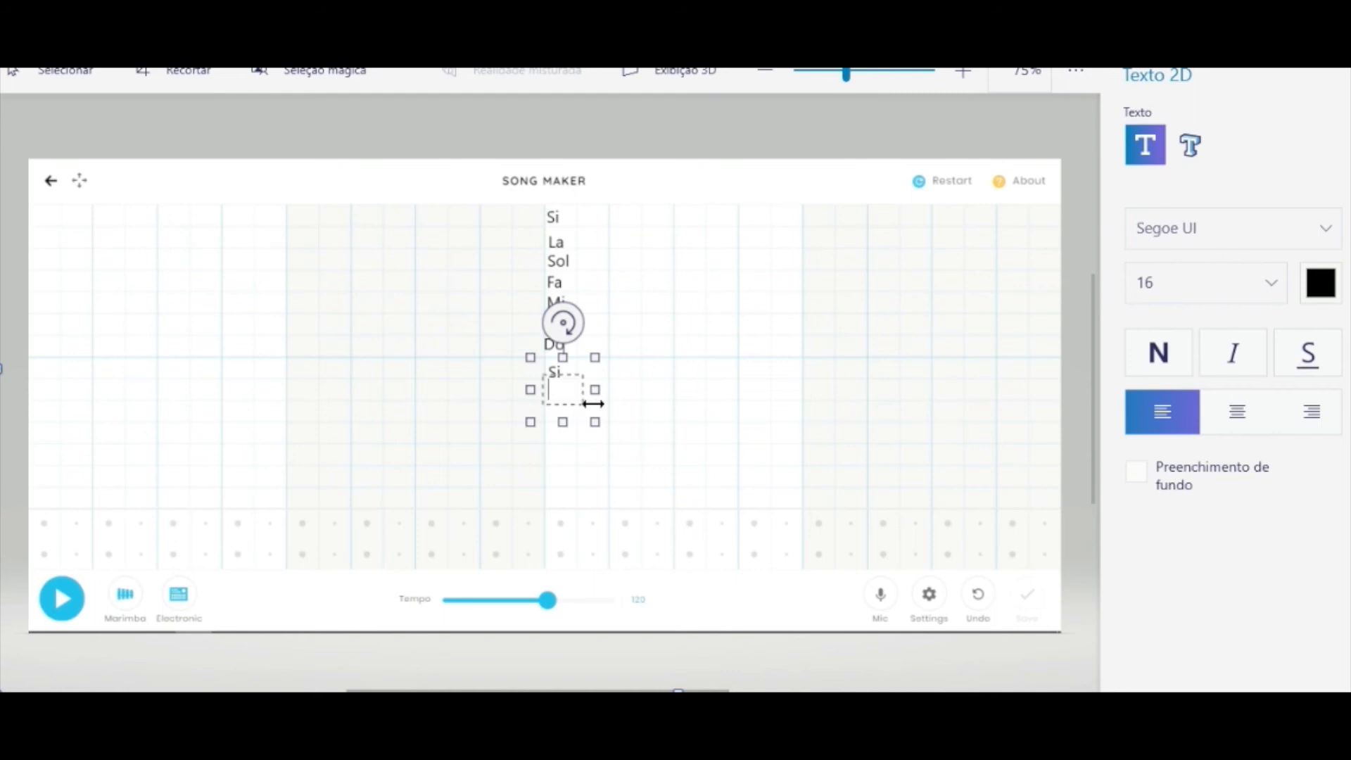
text(La)
click(767, 399)
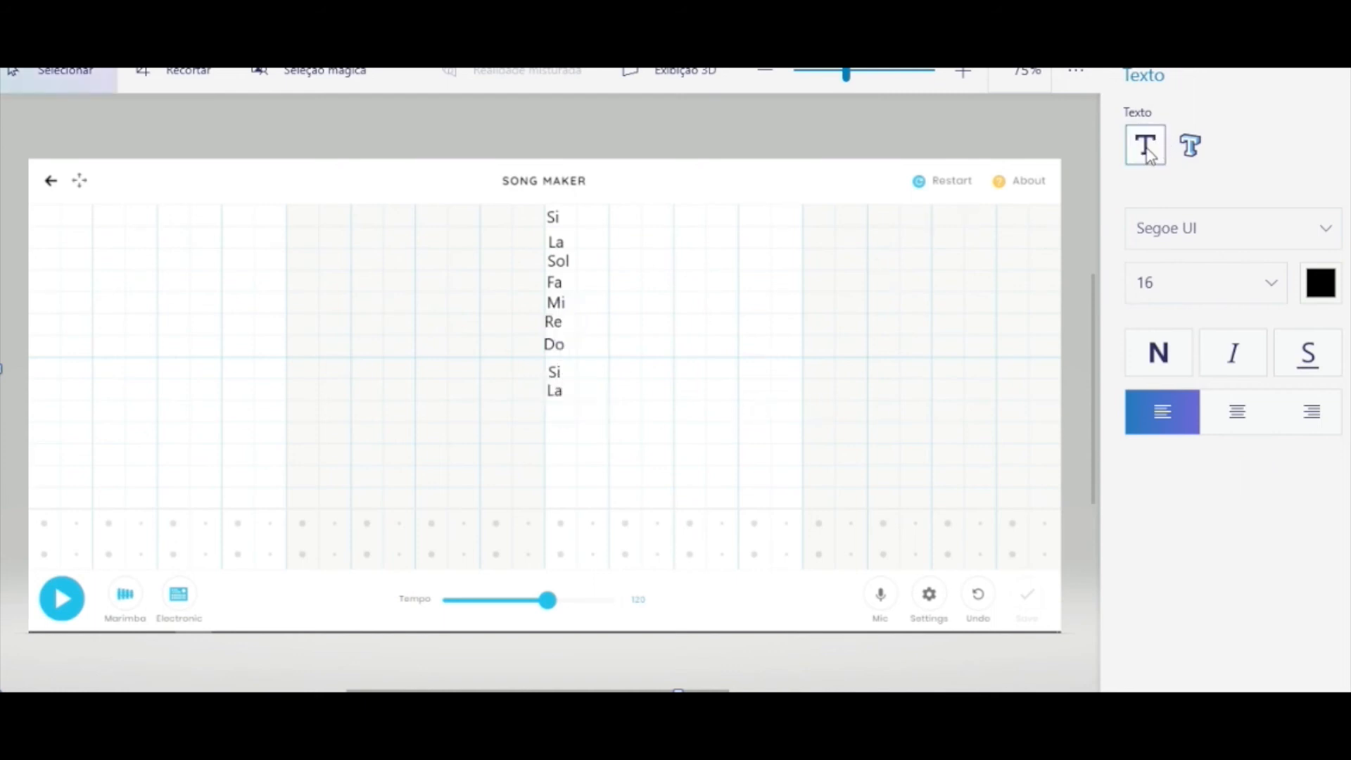
Continue the note column downward with the 2D text labels "Sol" and "Fa" below the lower "La".
click(1146, 148)
drag(545, 400, 582, 425)
text(Sol)
click(588, 445)
click(1146, 146)
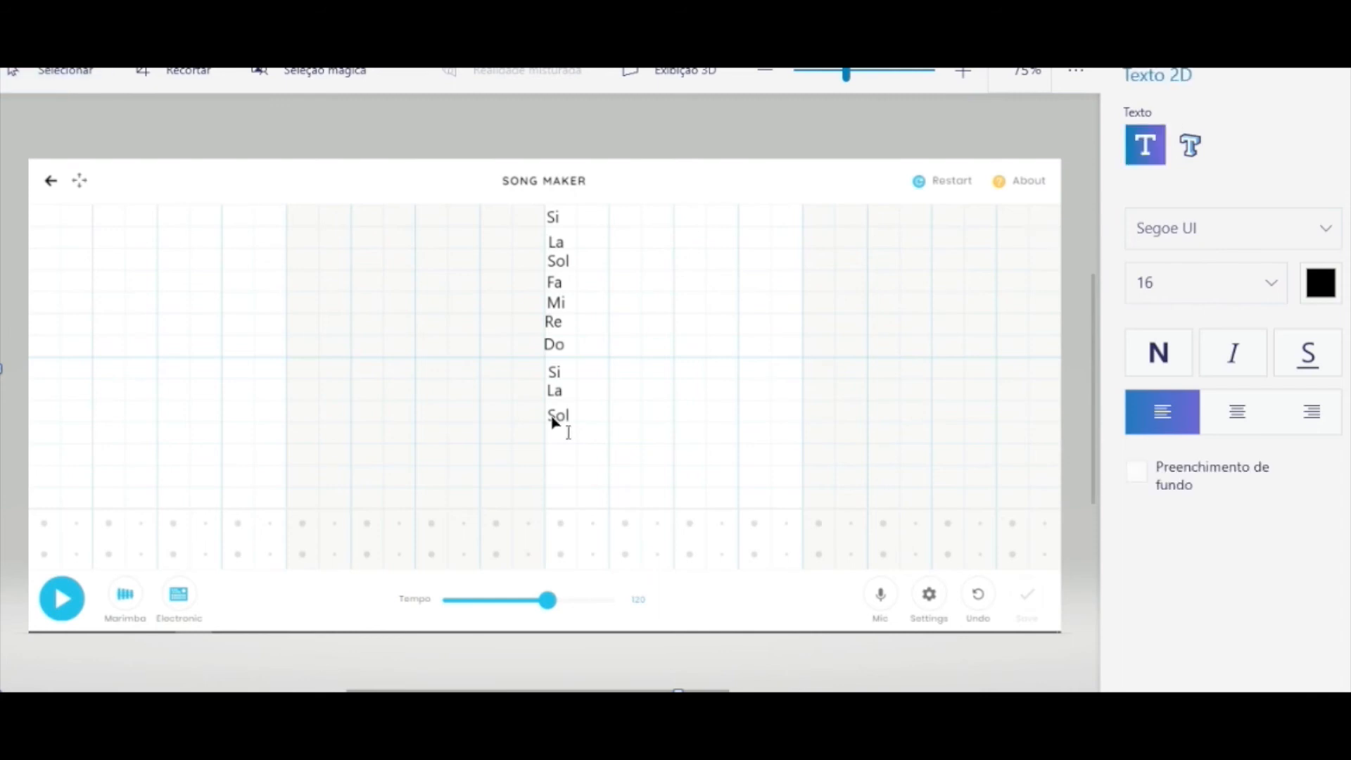
drag(541, 418, 582, 451)
text(Fa)
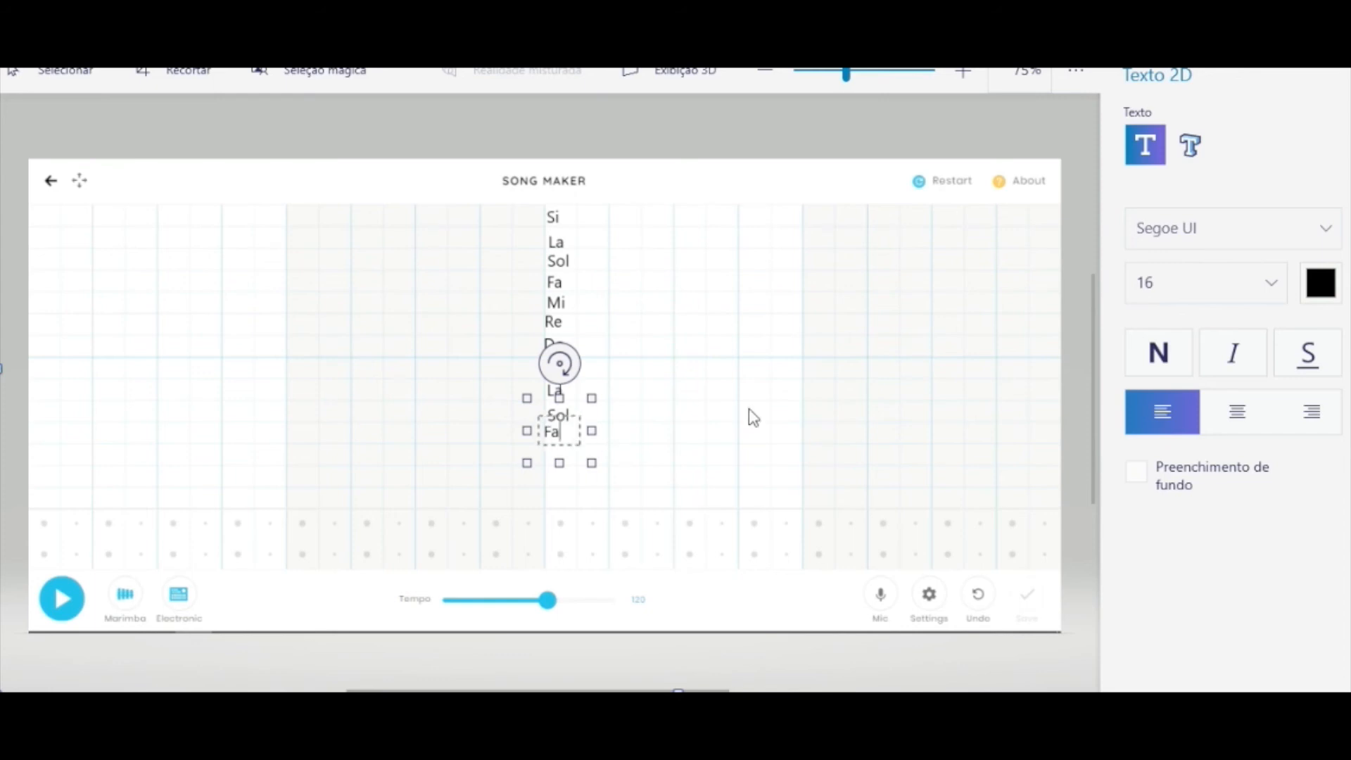
click(800, 373)
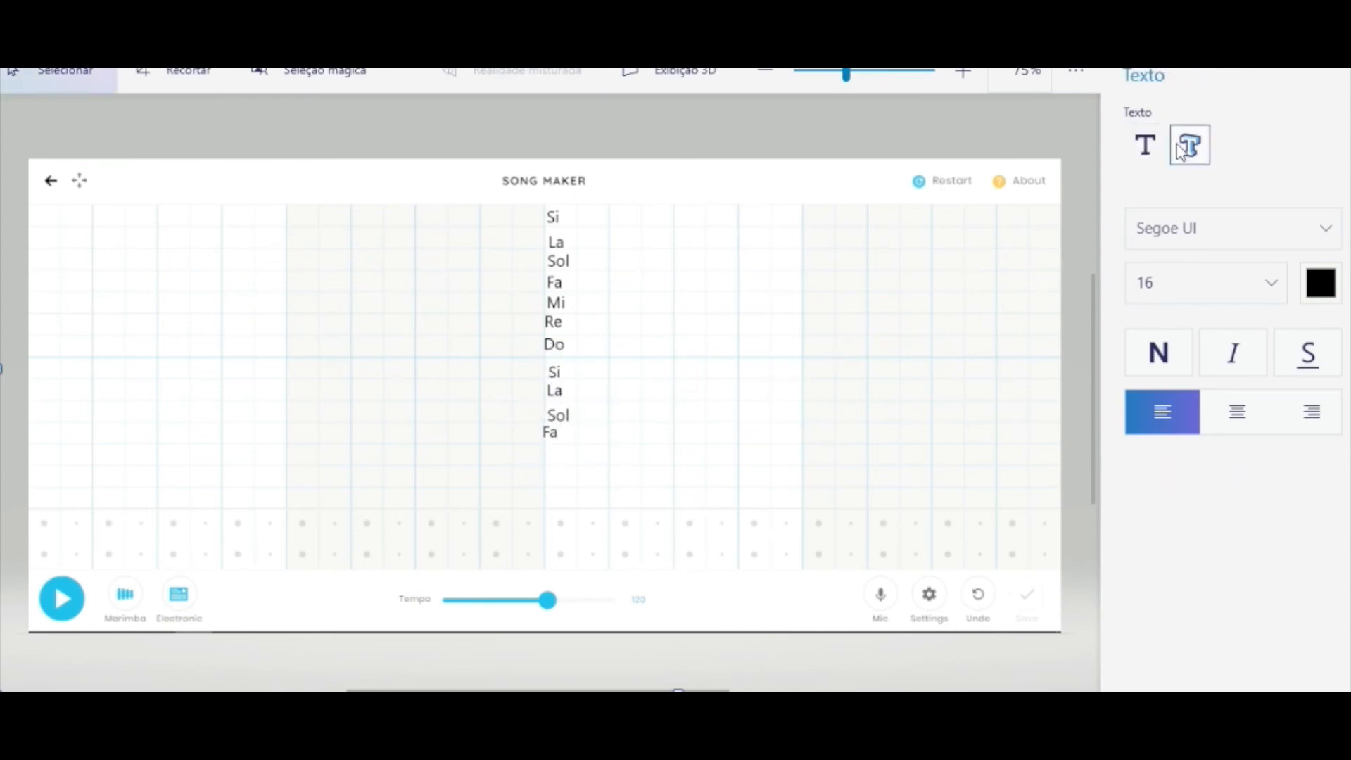
Add the 2D text labels "Mi" and "Re" below the lower "Fa", one grid row each.
click(1144, 148)
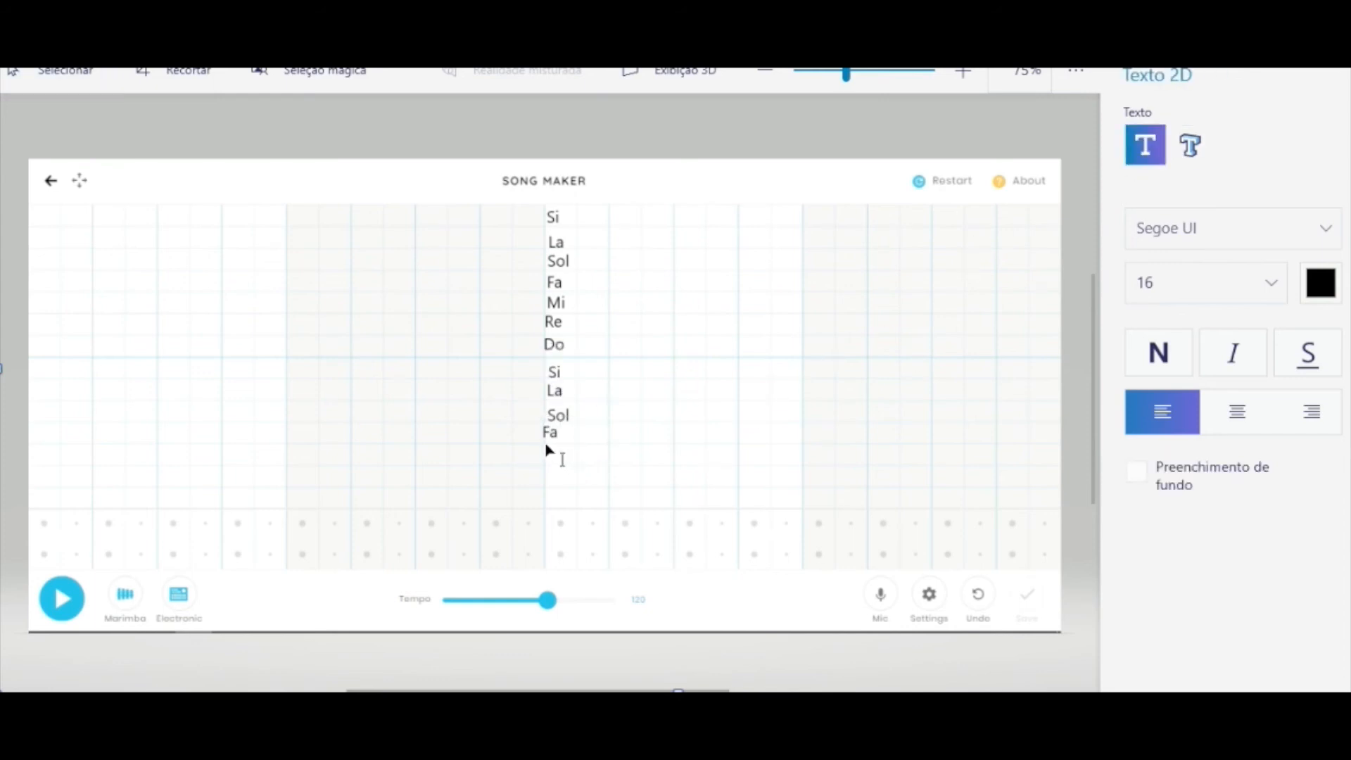
drag(545, 442, 596, 484)
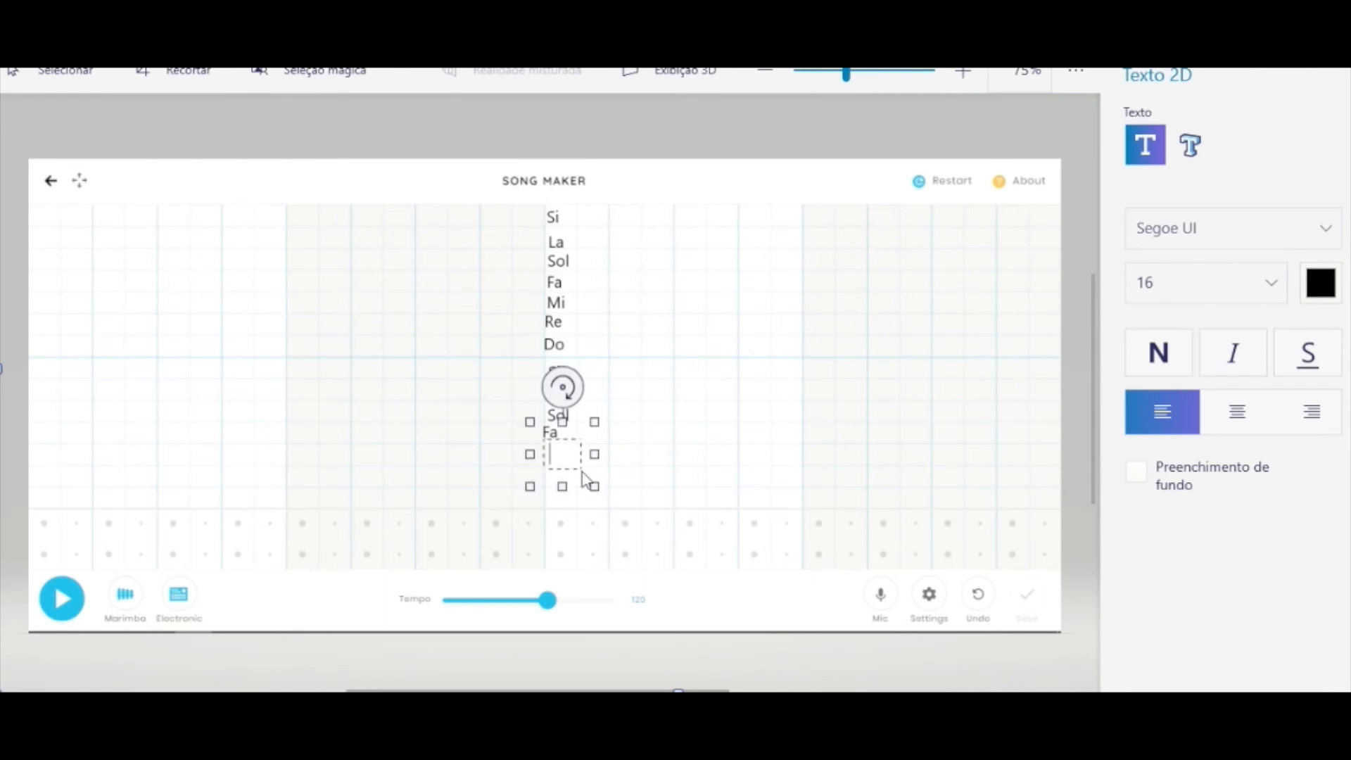
text(Mi)
click(689, 420)
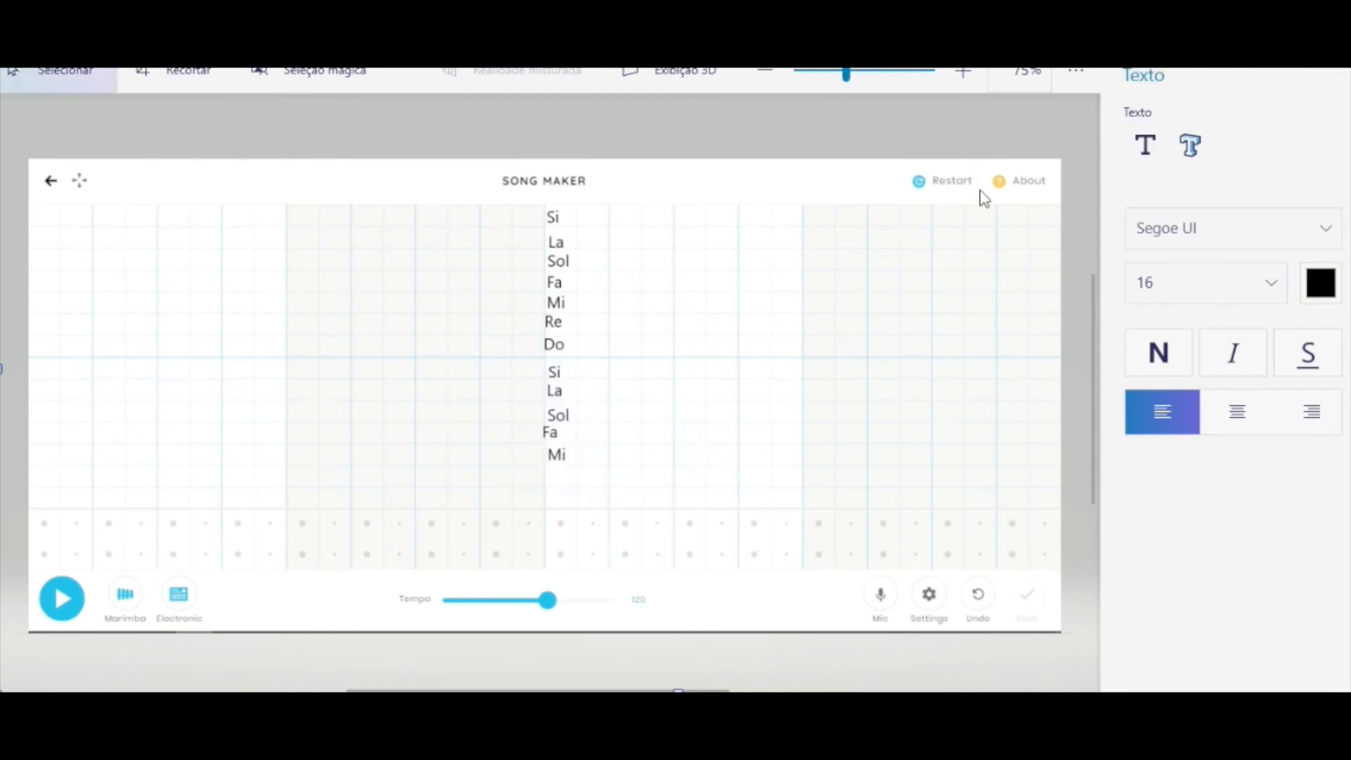
click(1145, 150)
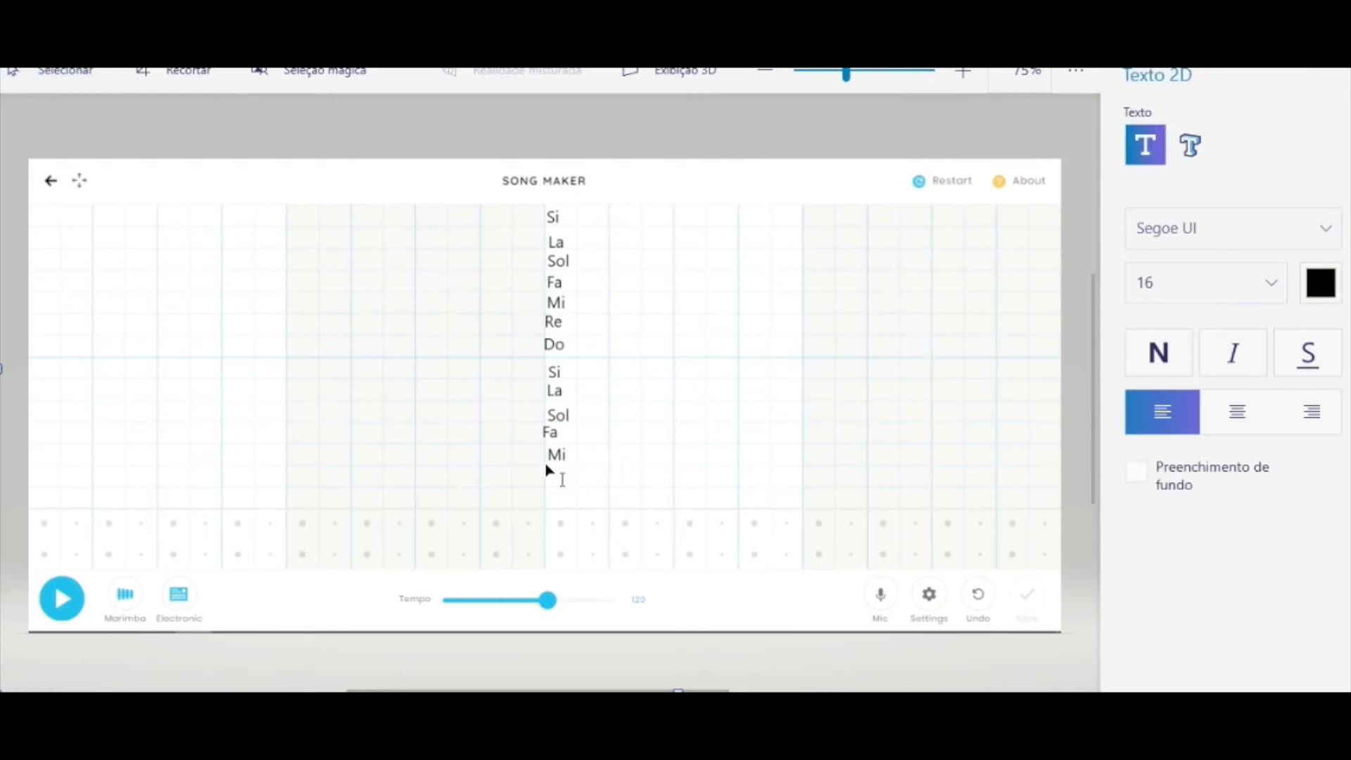
drag(567, 485, 579, 491)
text(Re)
click(672, 456)
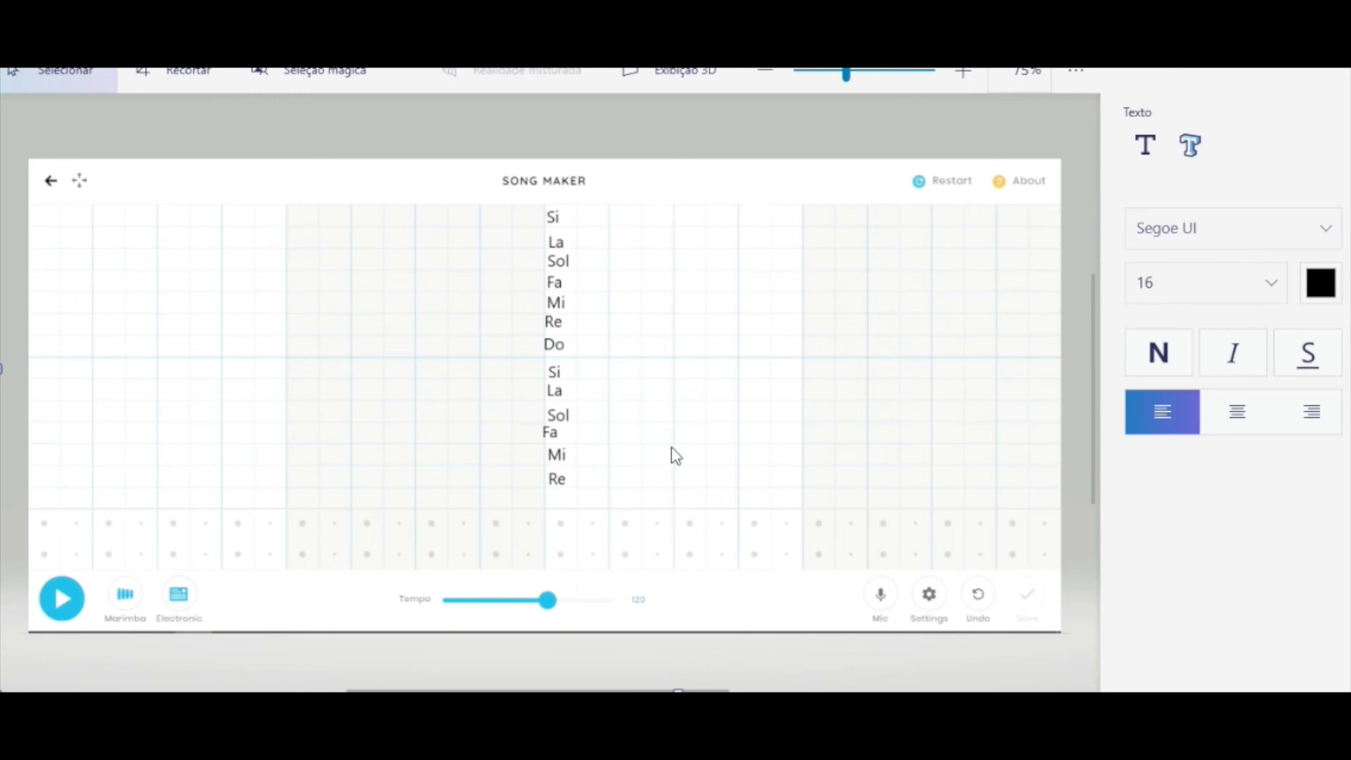
Finish the note column with the 2D text label "Do" in the grid's lowest melody row.
click(1154, 137)
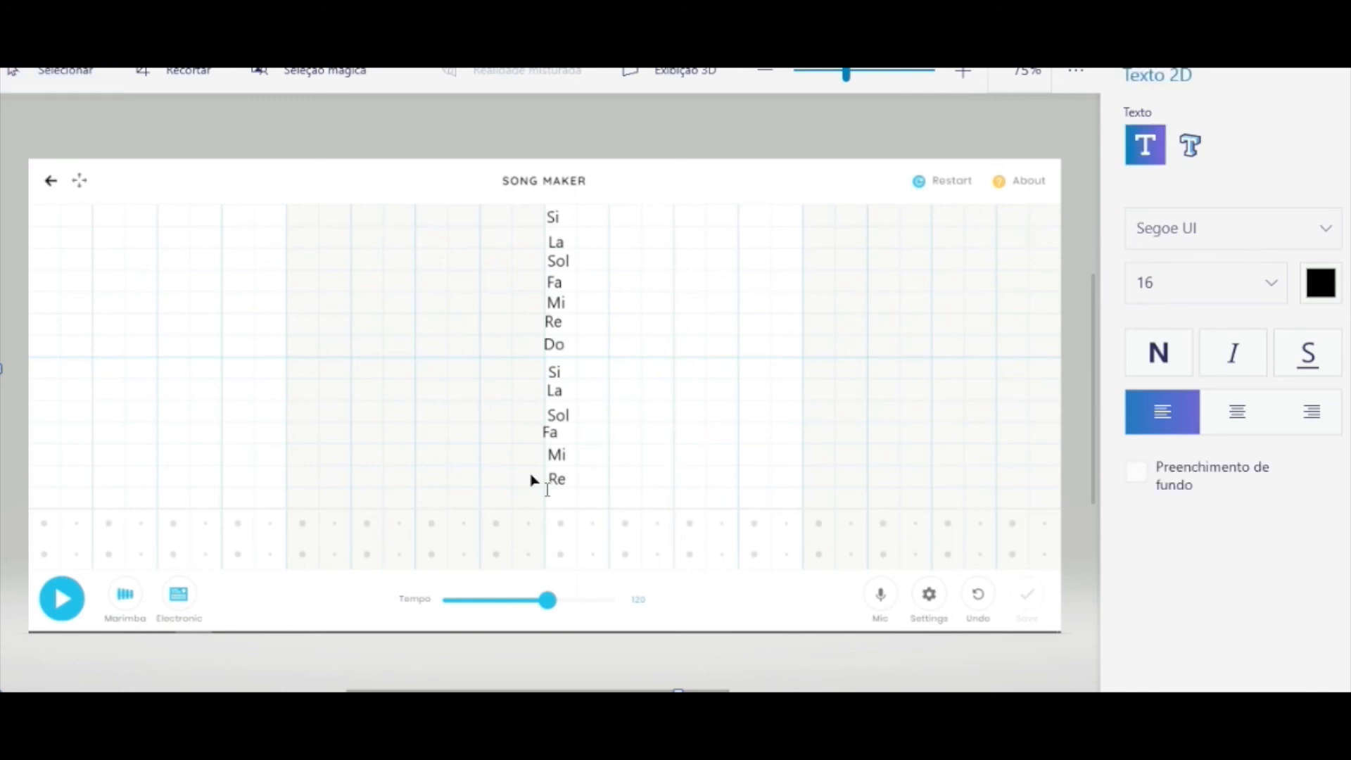
drag(546, 485, 580, 512)
text(Do)
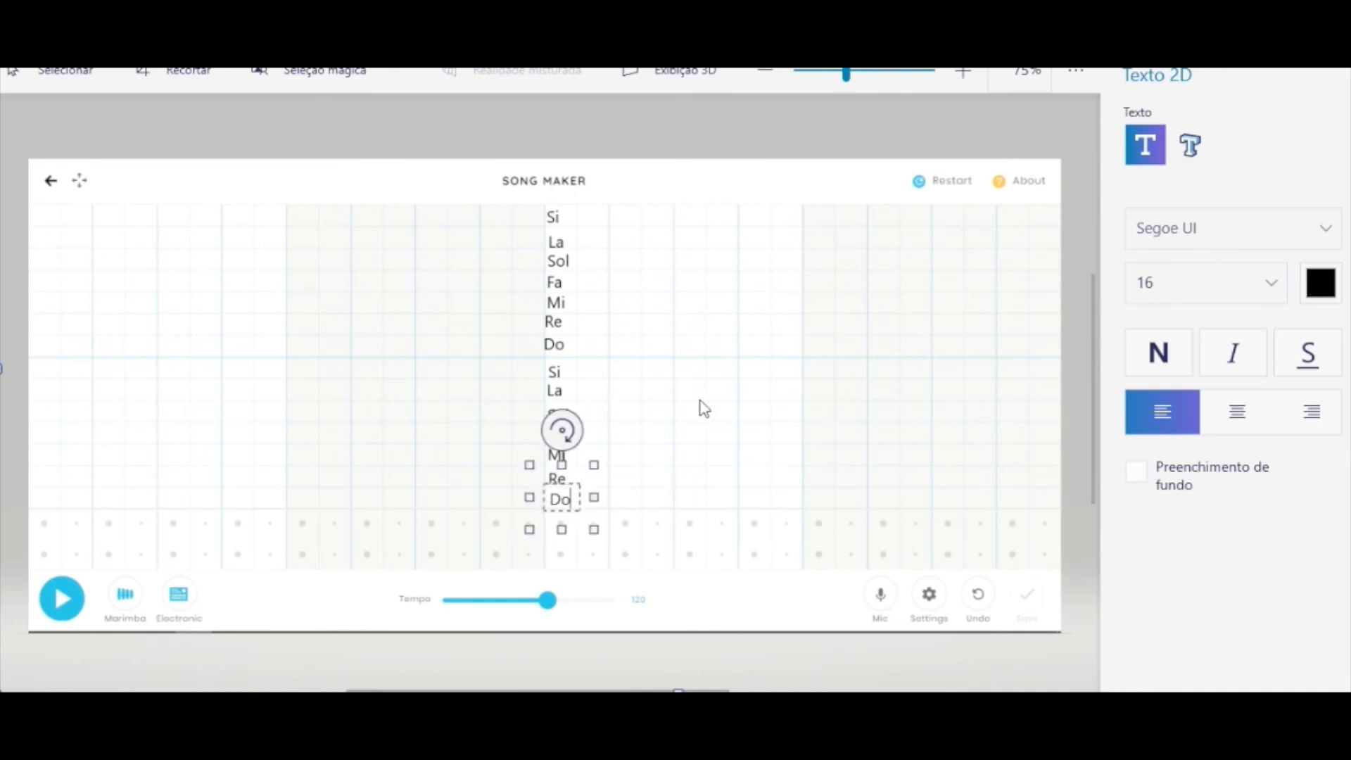
click(704, 408)
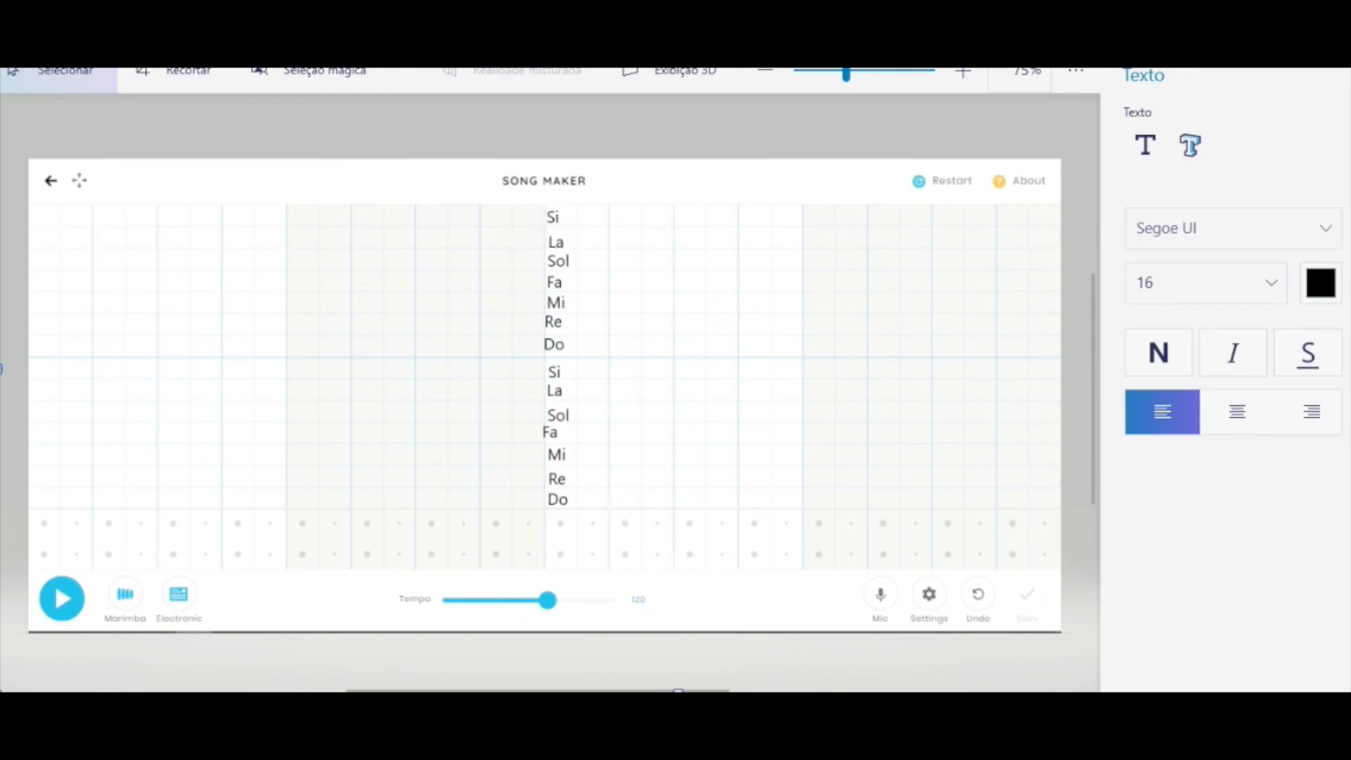
Undo the note-name labels placed on the Song Maker screenshot.
key(ctrl+z)
key(ctrl+z)
key(ctrl+z)
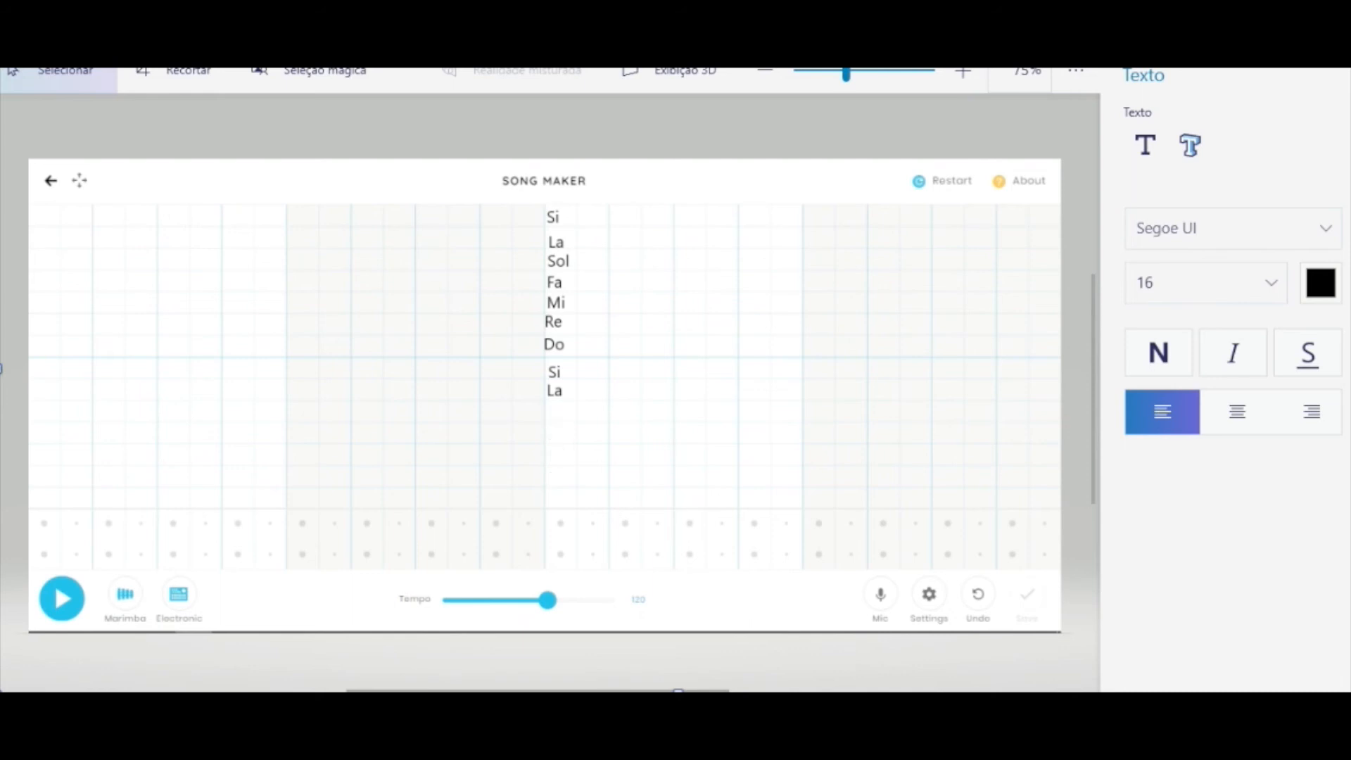
key(ctrl+z)
key(ctrl+z)
key(ctrl+z)
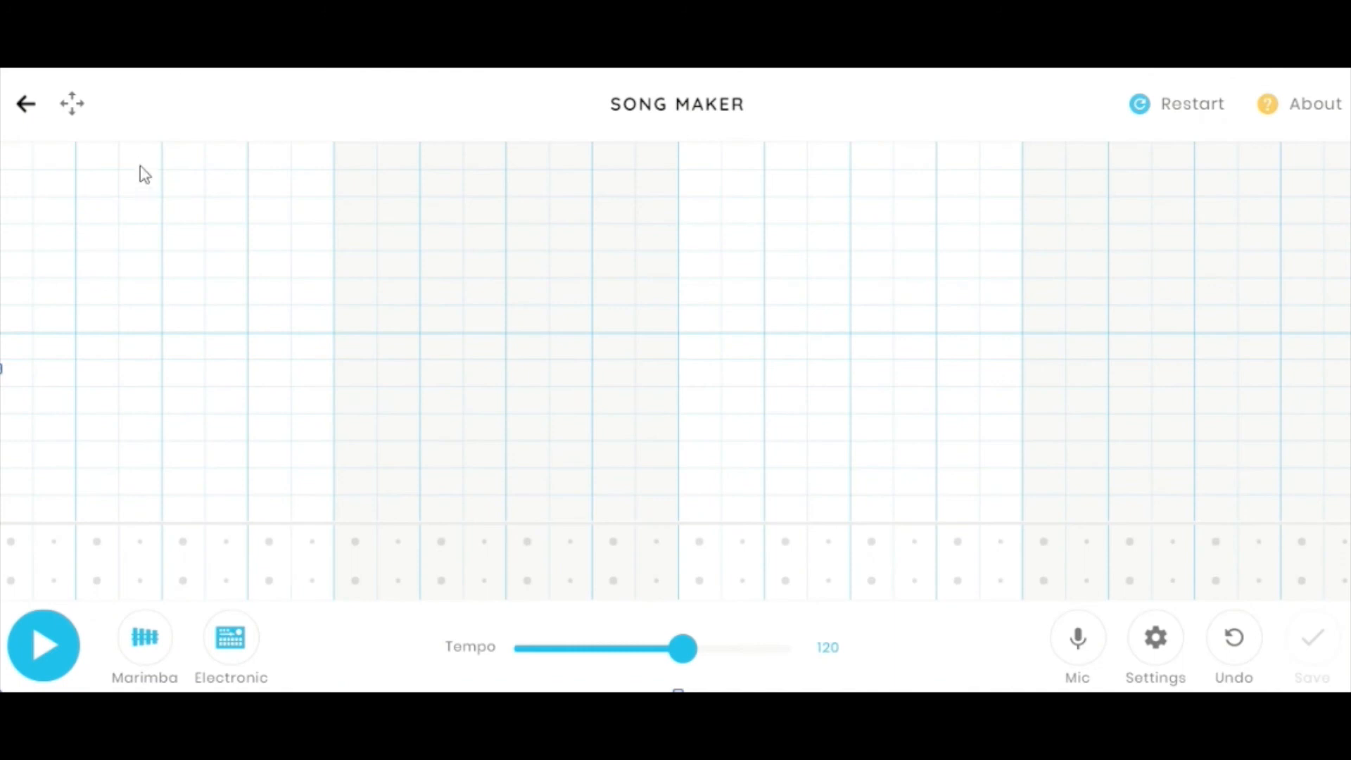
In Song Maker, try rising Do, Re, Mi notes plus lower-octave Mi and Do in the second bar, and restart the song.
click(351, 327)
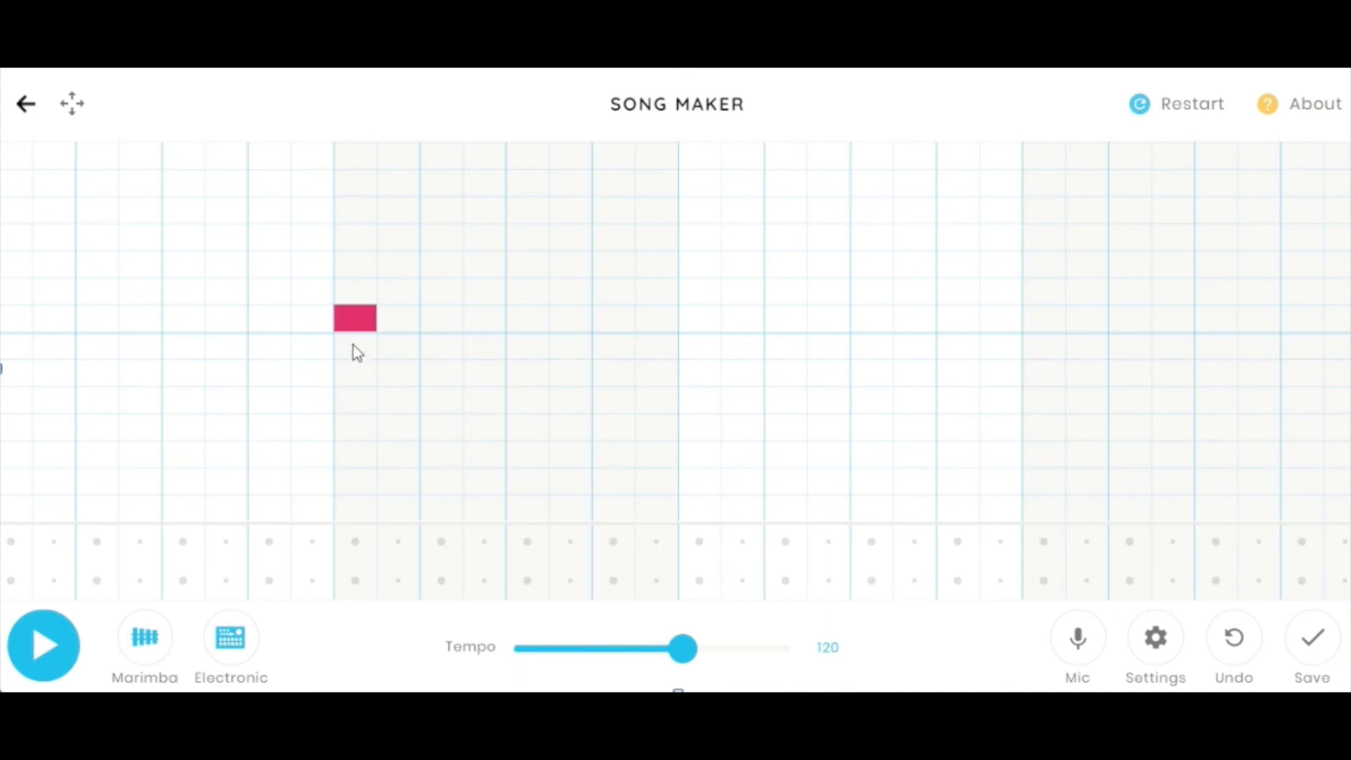
click(398, 302)
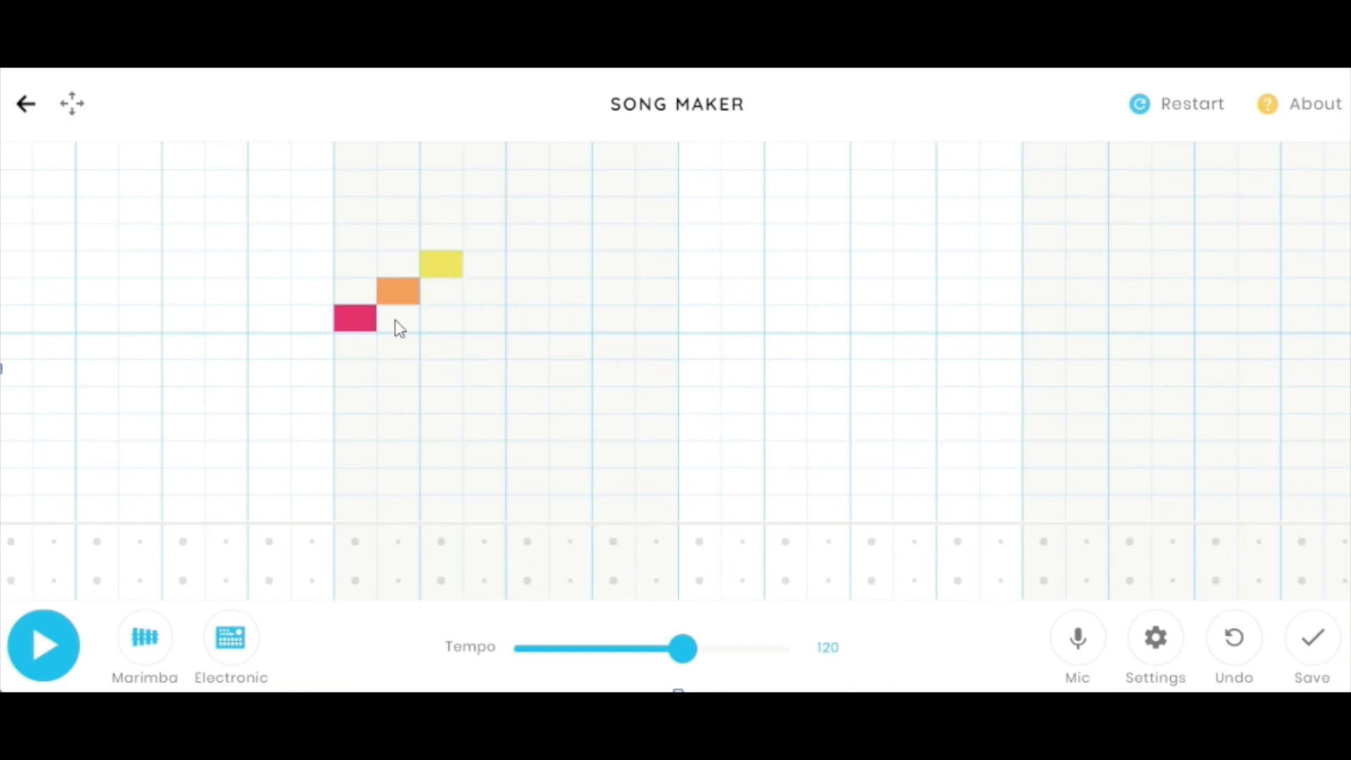
click(458, 464)
click(430, 263)
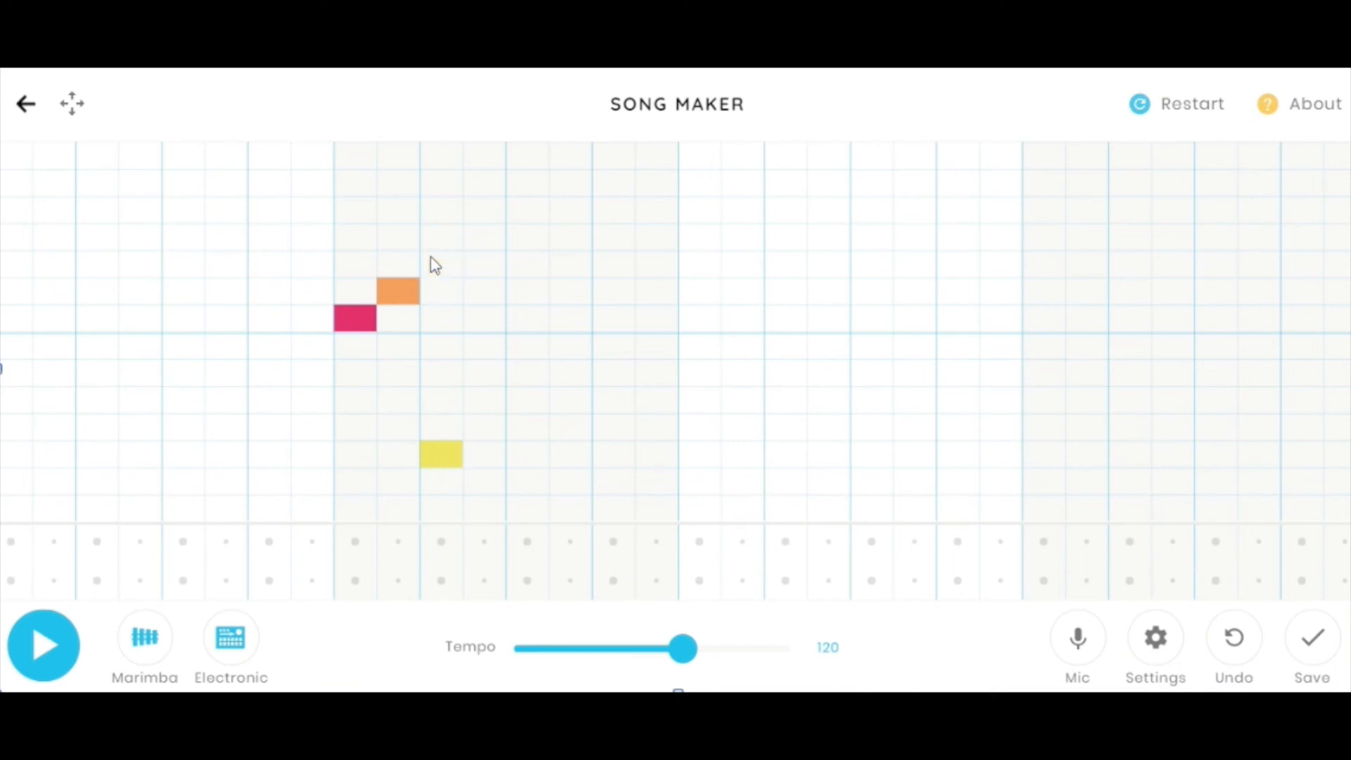
click(437, 271)
click(352, 513)
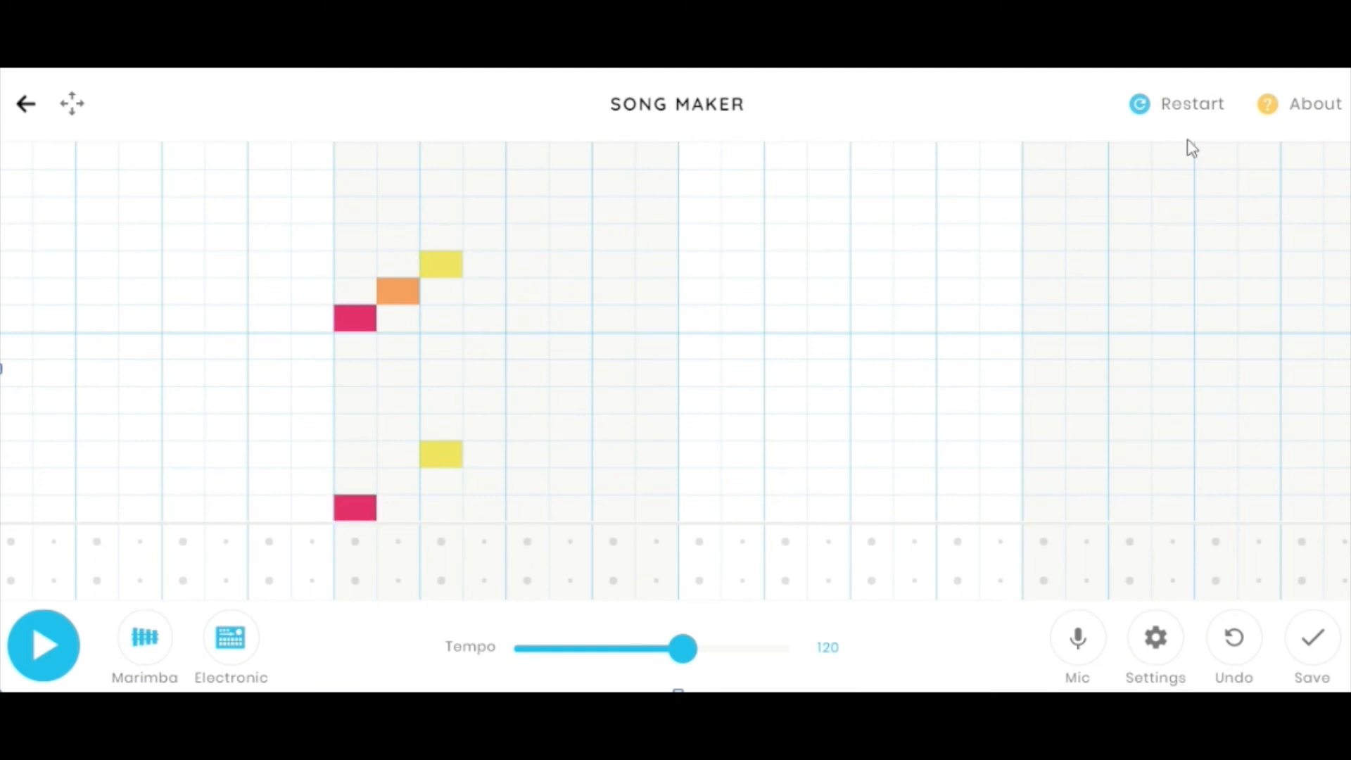
click(1177, 115)
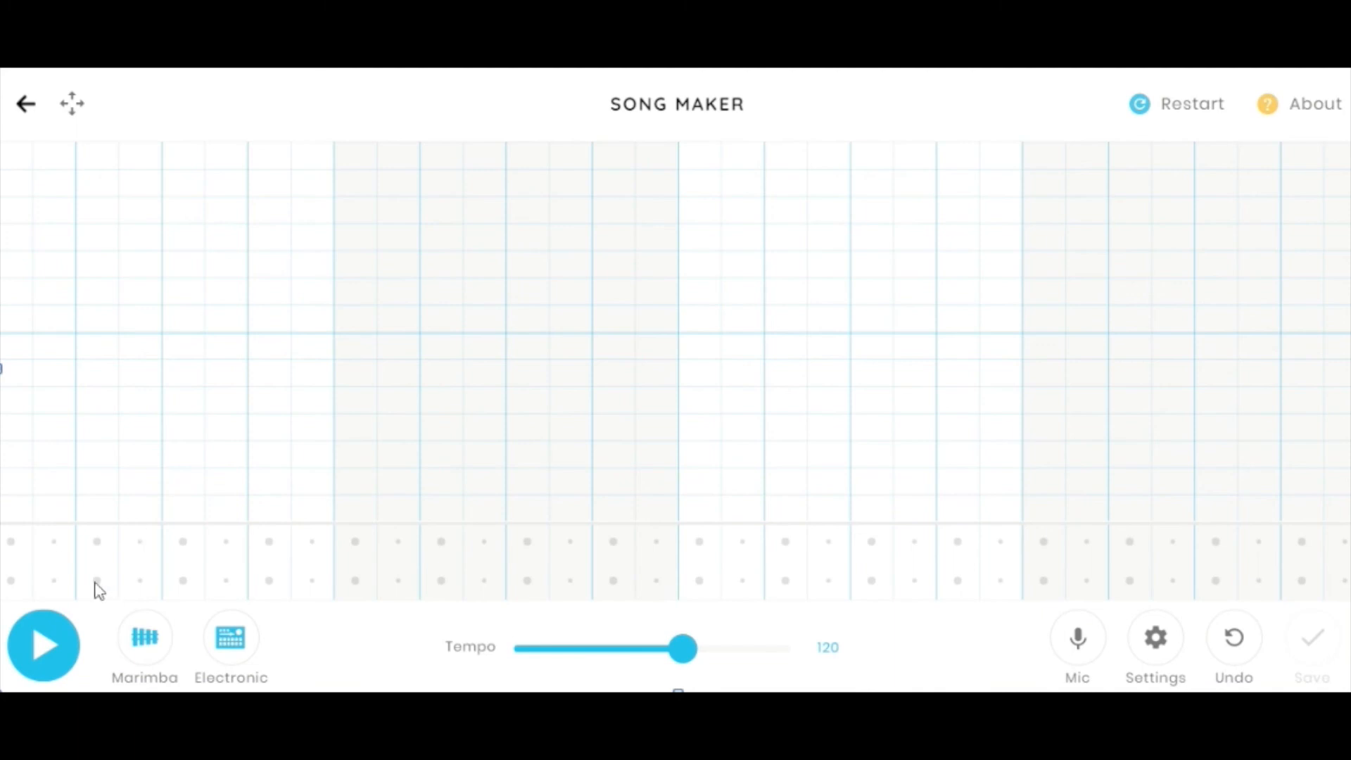
Try the circle and triangle percussion sounds on the second bar's first beat, removing each one again.
click(355, 581)
click(356, 582)
click(355, 543)
click(353, 546)
Scatter melody notes at varied pitches in both octaves across the four bars.
click(259, 217)
click(349, 296)
click(535, 237)
click(577, 401)
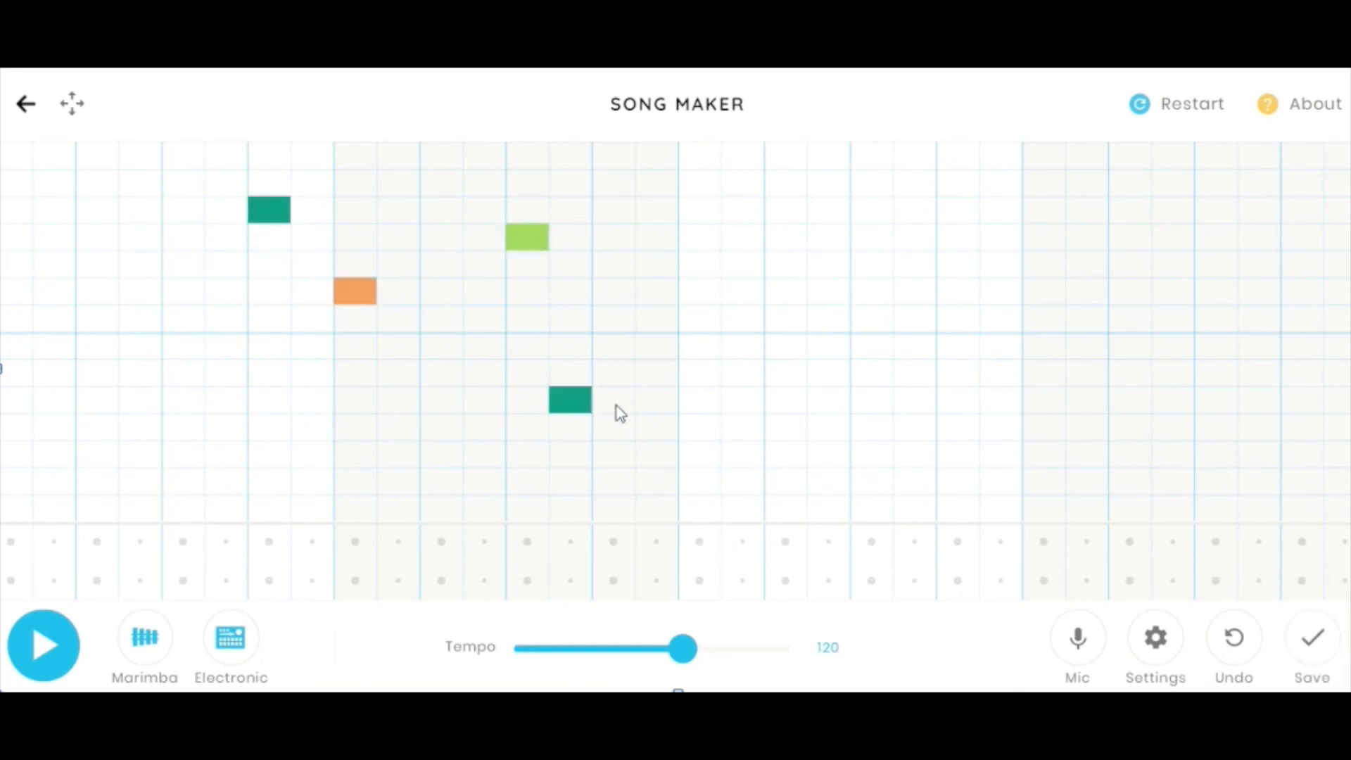
click(785, 428)
click(1087, 210)
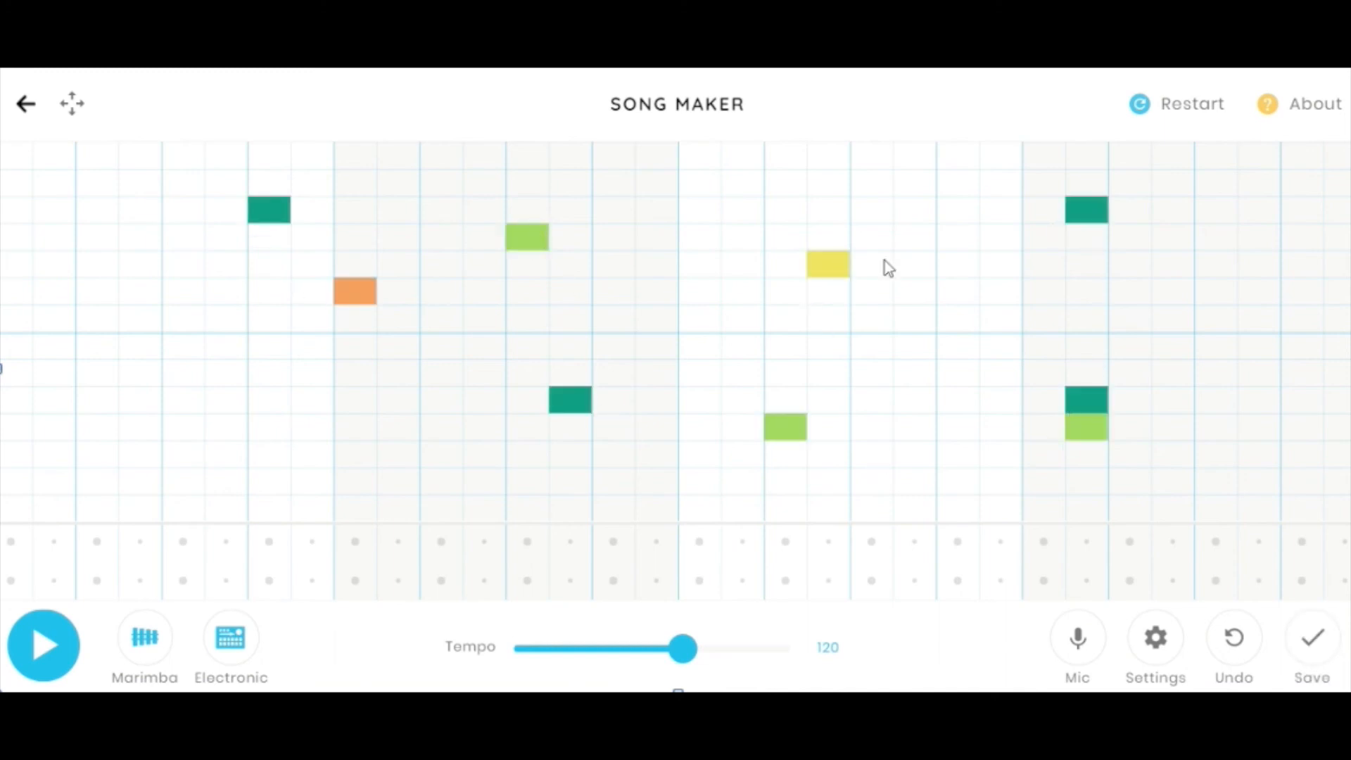
click(700, 236)
Add lower-octave notes to the second bar: a two-cell La, two separate Mi cells and a two-cell Re.
drag(484, 373, 527, 372)
click(409, 458)
drag(570, 482, 613, 481)
click(613, 455)
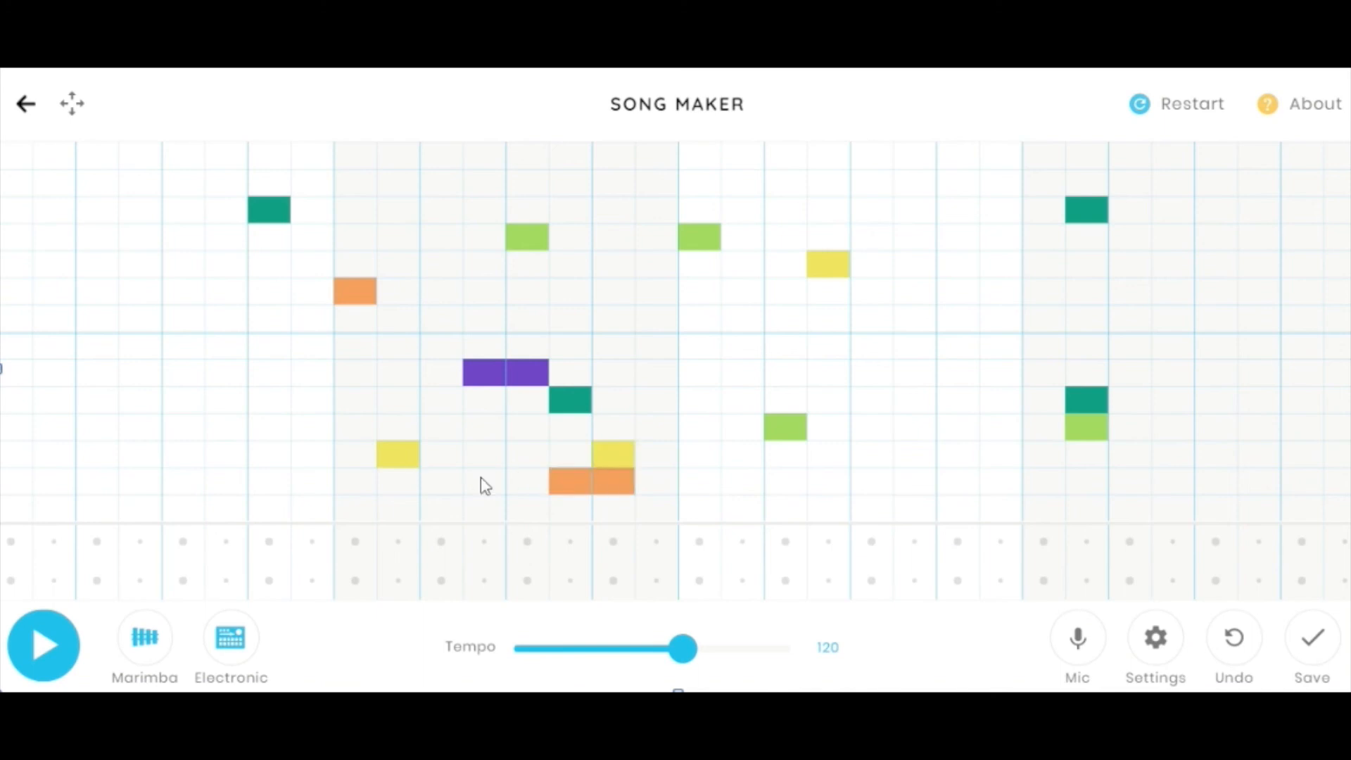
Fill the first bar with scattered notes in both octaves, stacking Sol, Do, La and Re on its second beat.
click(16, 455)
click(109, 324)
click(179, 429)
click(309, 401)
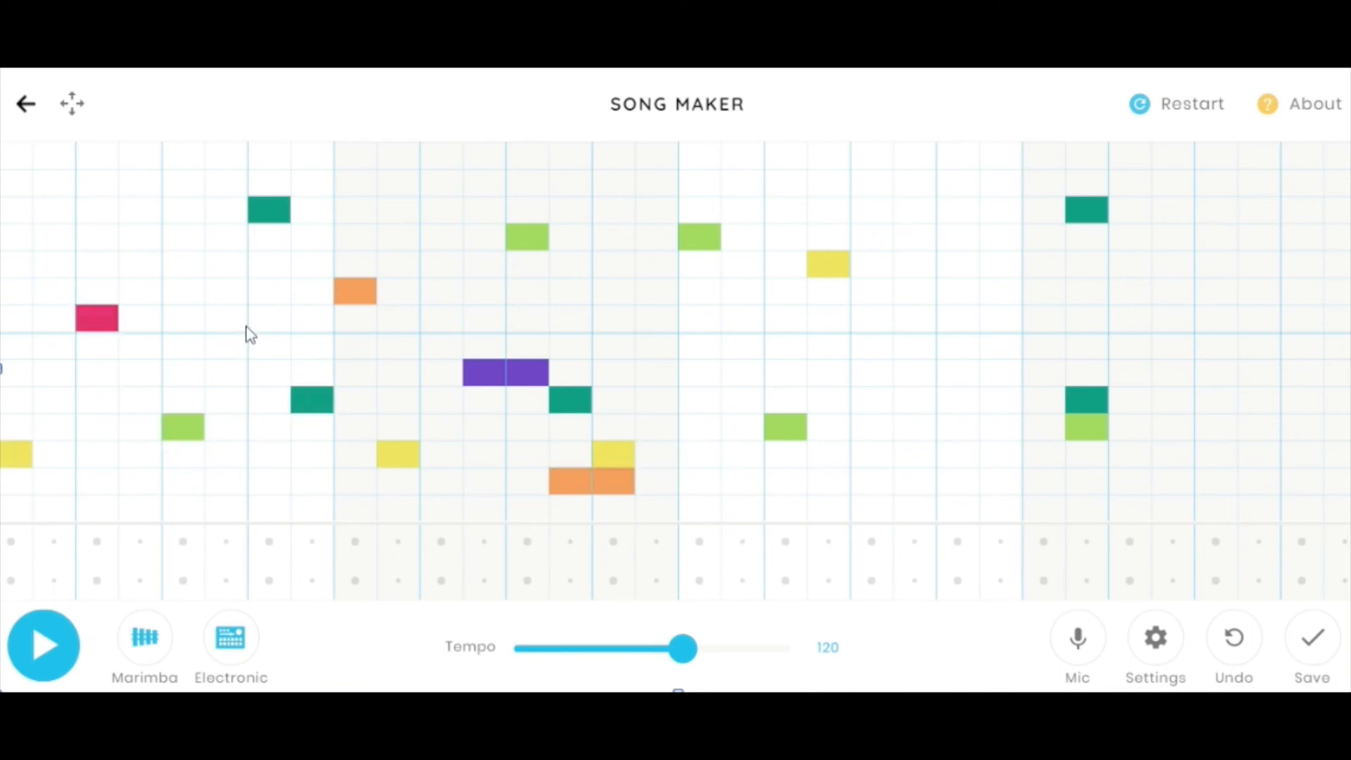
click(106, 211)
click(138, 348)
click(104, 377)
click(111, 481)
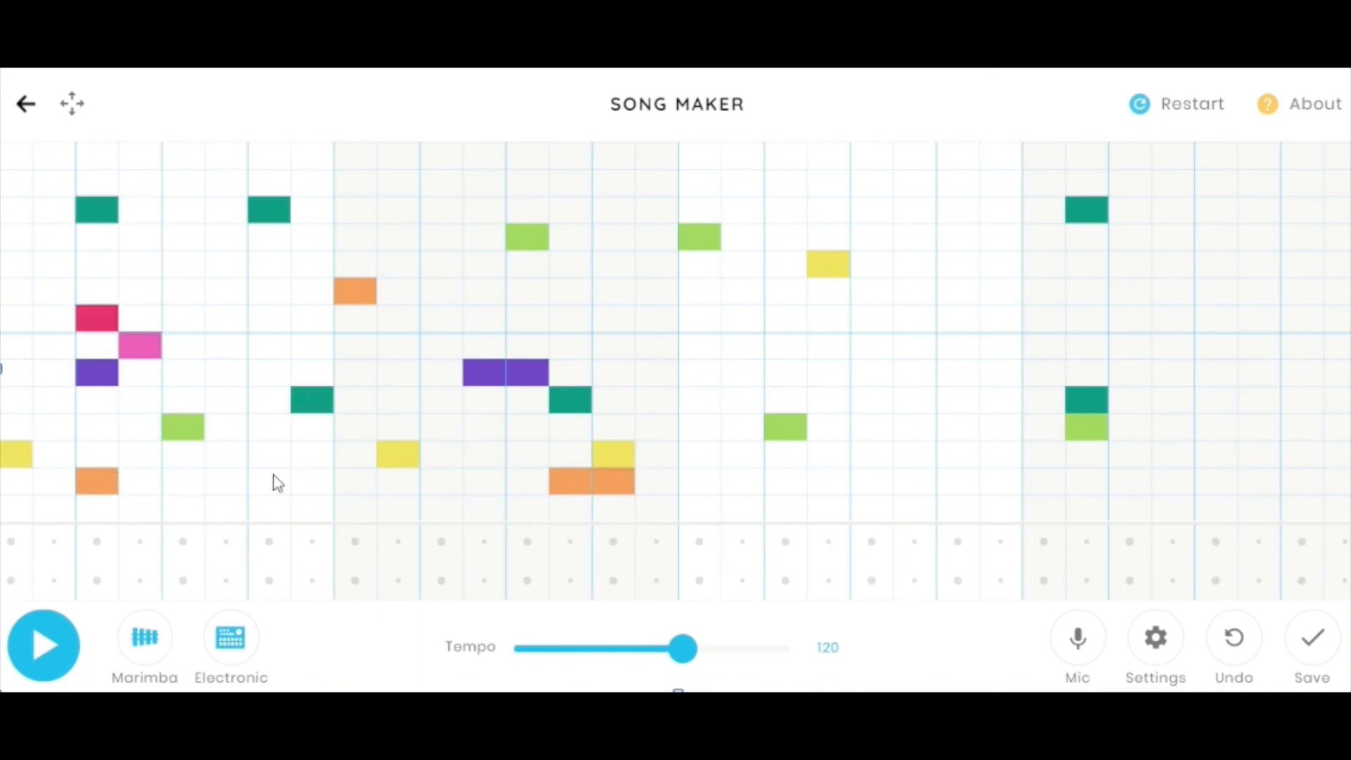
click(275, 481)
Scatter circle and triangle percussion hits across the four bars and play back the composition.
click(311, 580)
click(441, 541)
click(527, 580)
click(656, 542)
click(828, 581)
click(829, 541)
click(871, 541)
click(957, 541)
click(1044, 581)
click(1102, 543)
click(1158, 545)
click(1213, 582)
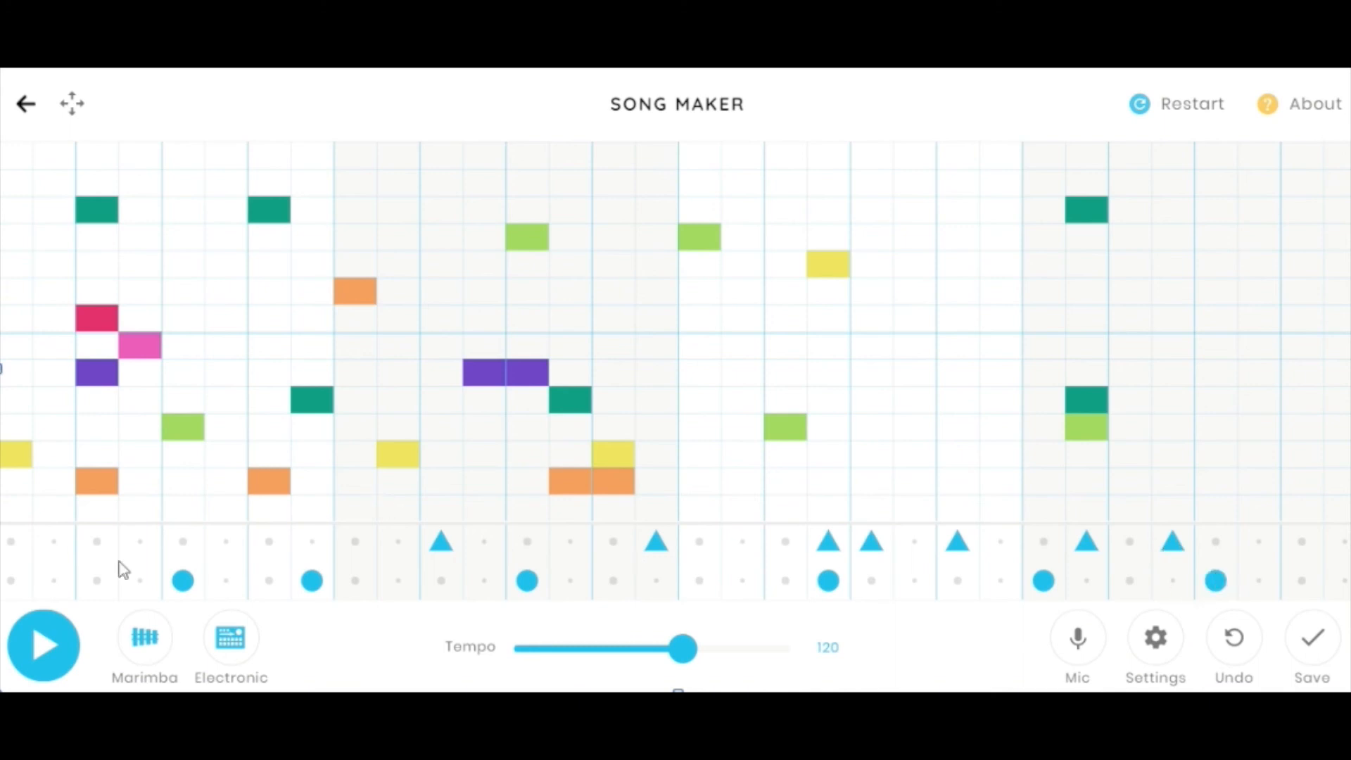
click(37, 664)
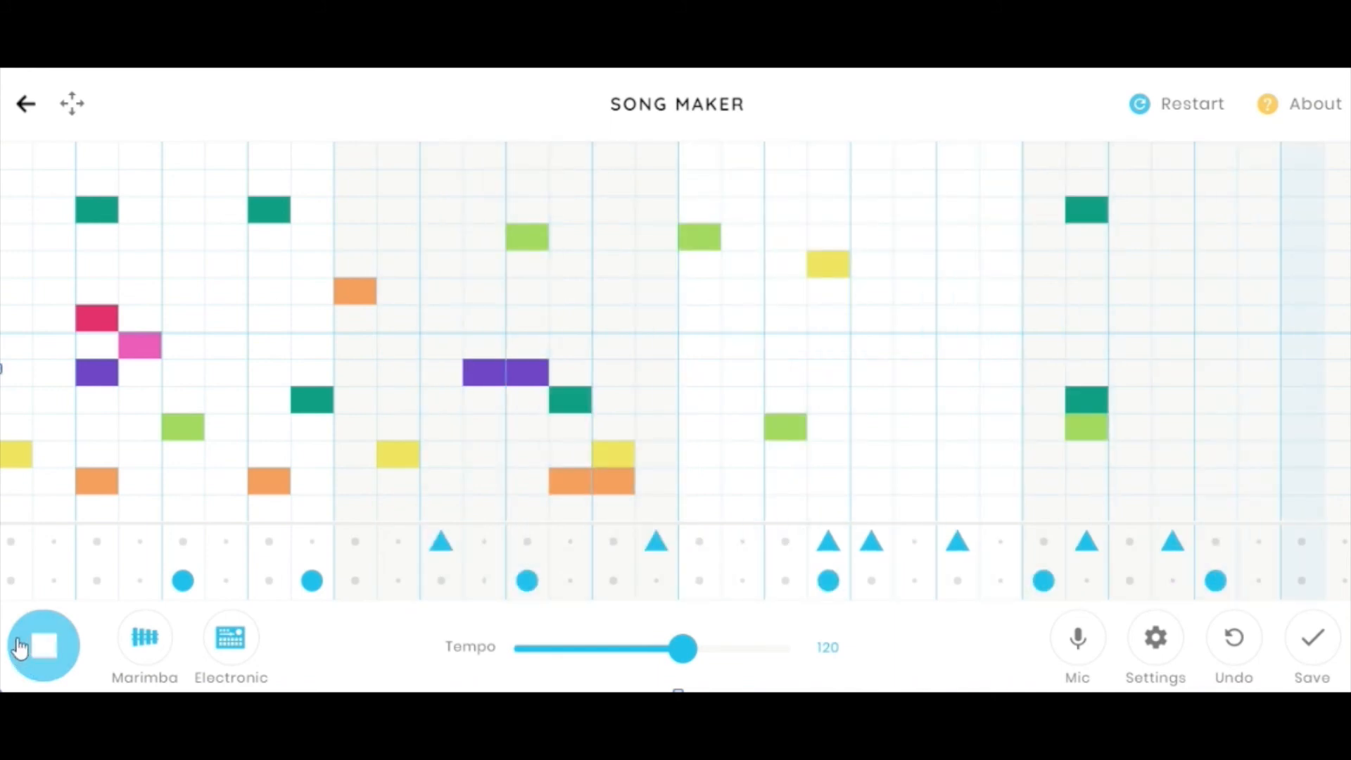
click(20, 646)
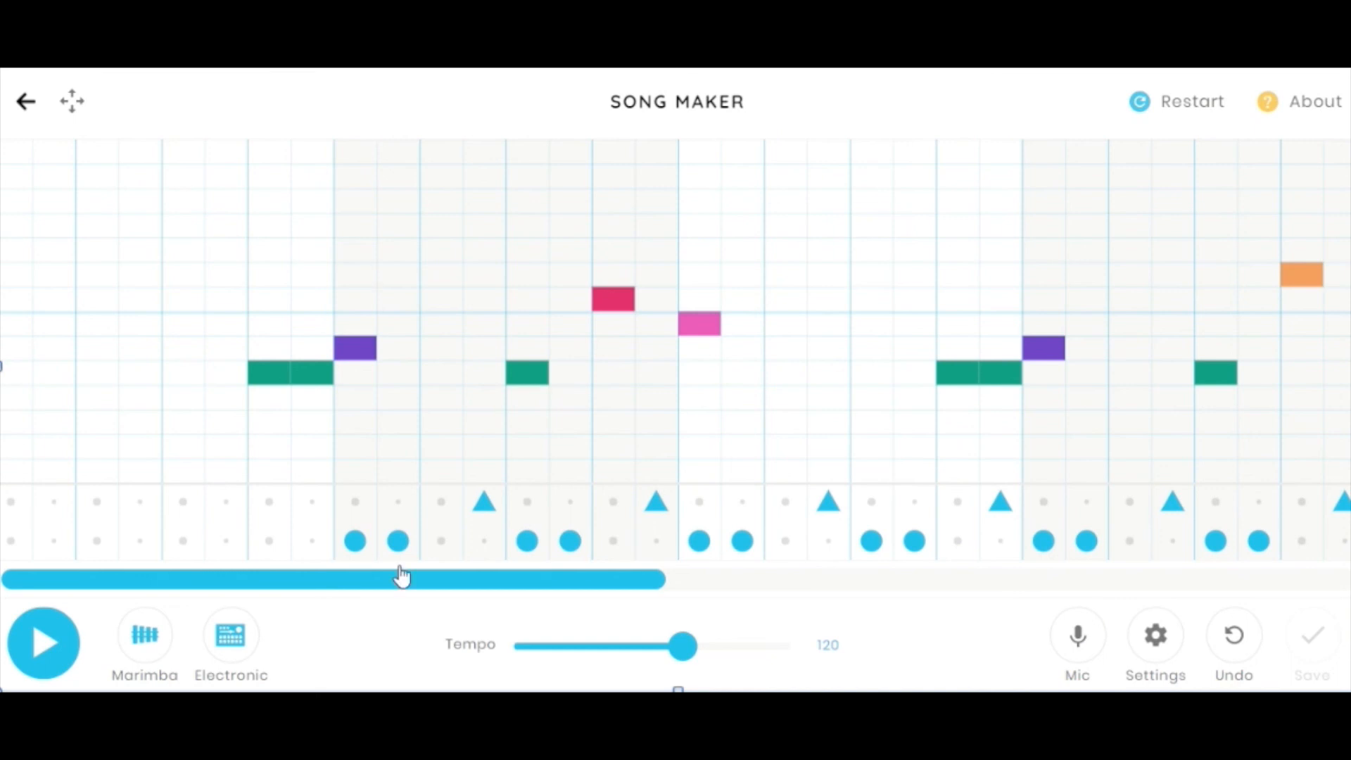
Play the ready-made marimba melody, adding a Do note on its first beat, and stop the playback.
click(26, 644)
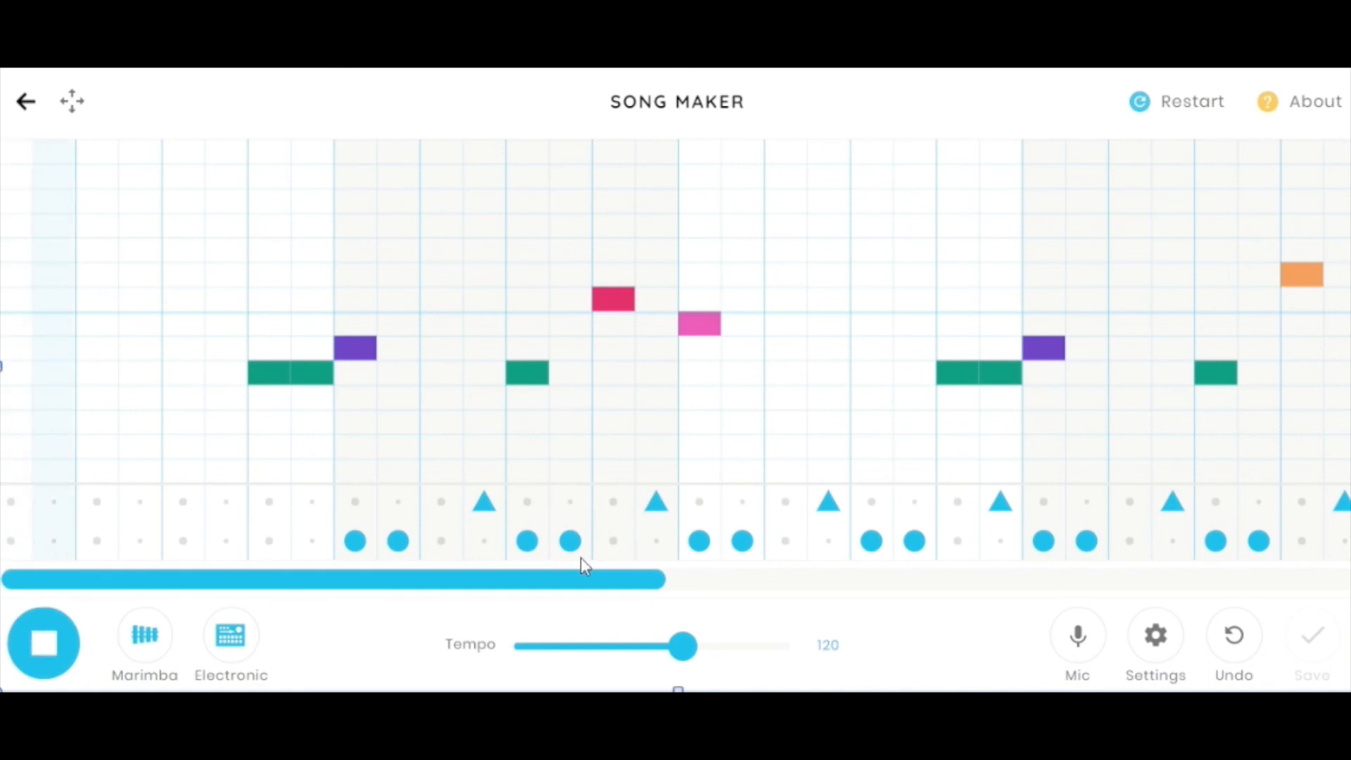
click(20, 300)
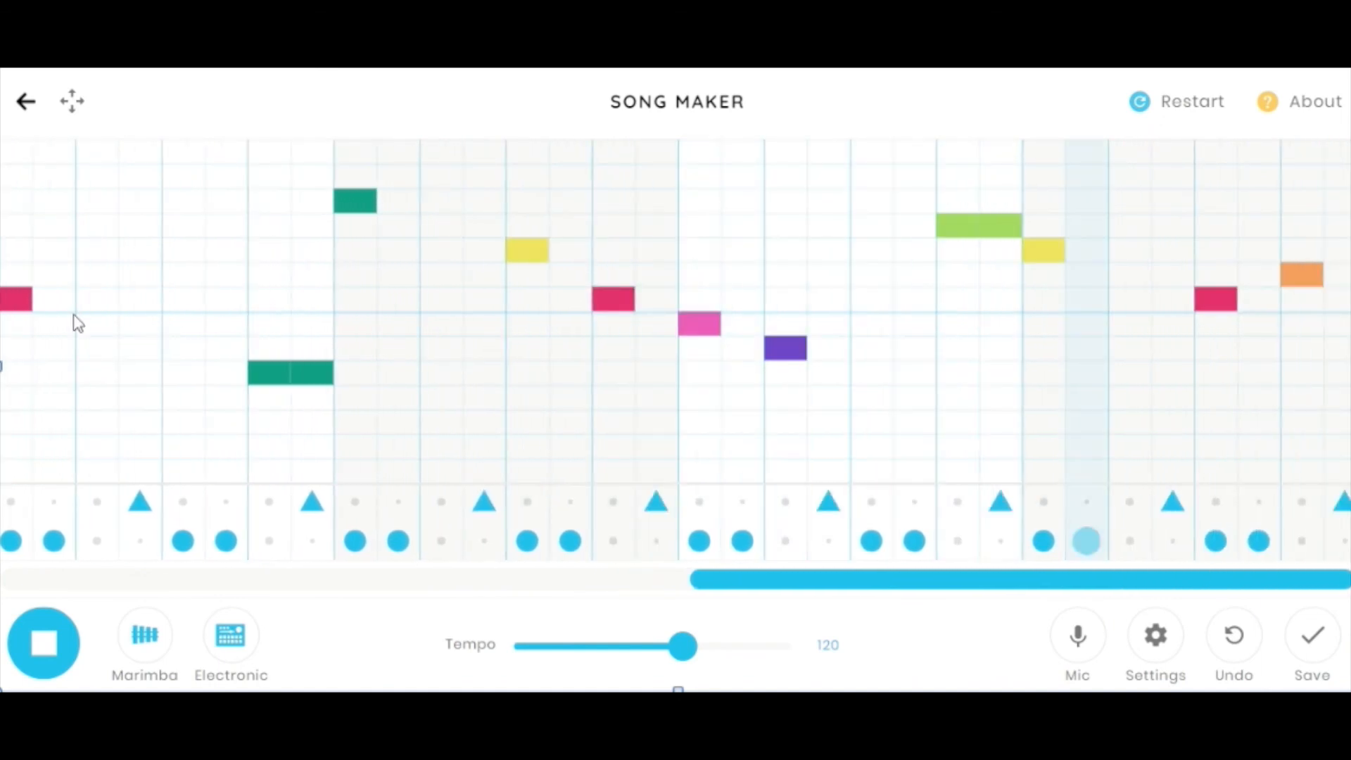
click(46, 660)
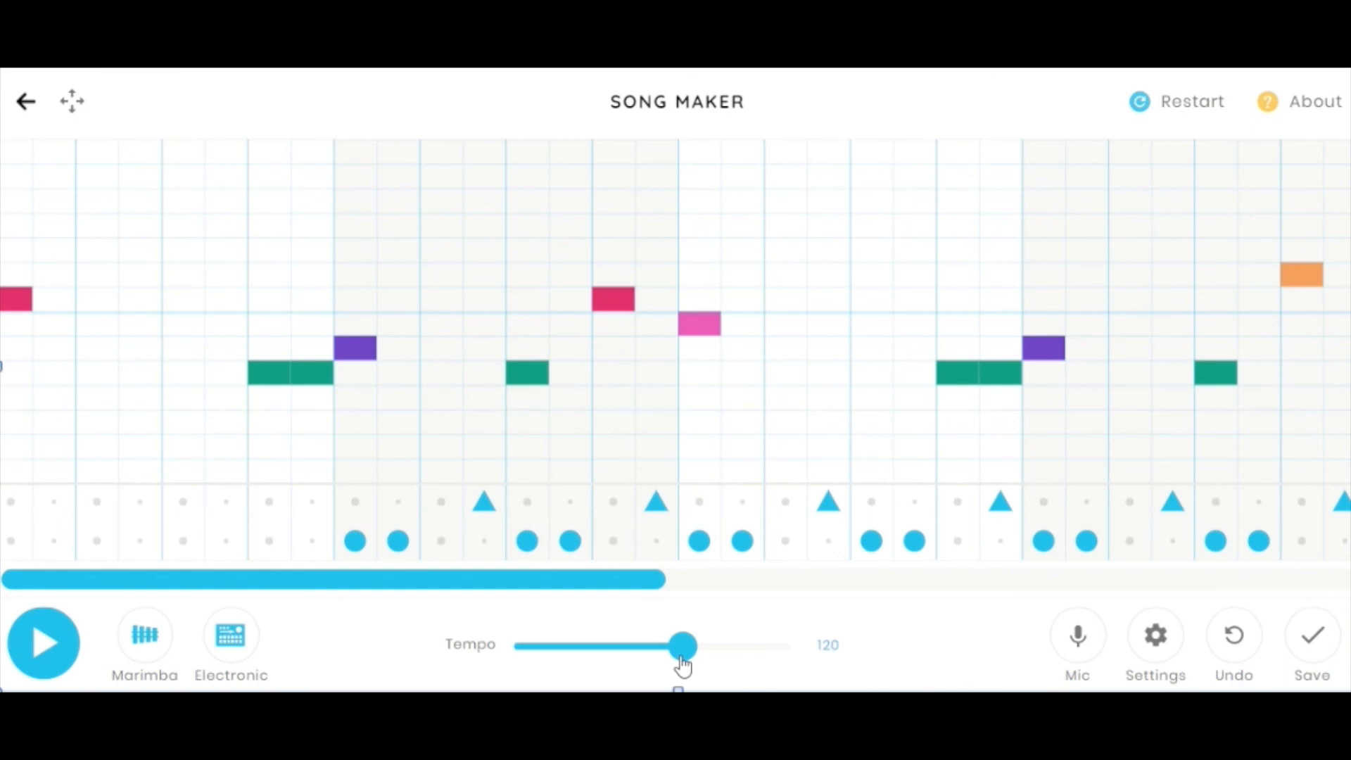
Set the tempo to 171 and play the melody through at that speed.
drag(683, 659, 733, 661)
click(45, 651)
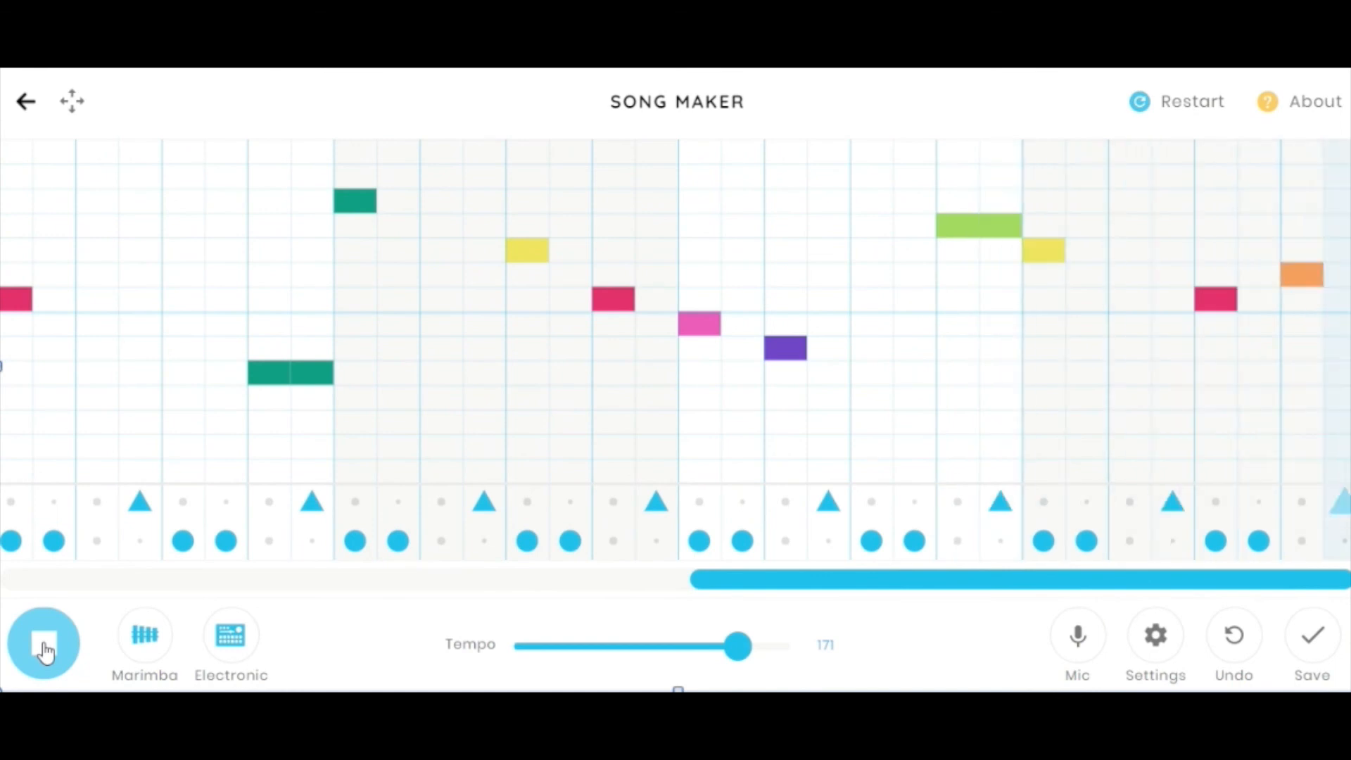
click(44, 651)
Set the tempo to 75 and play the melody through at that speed.
click(549, 658)
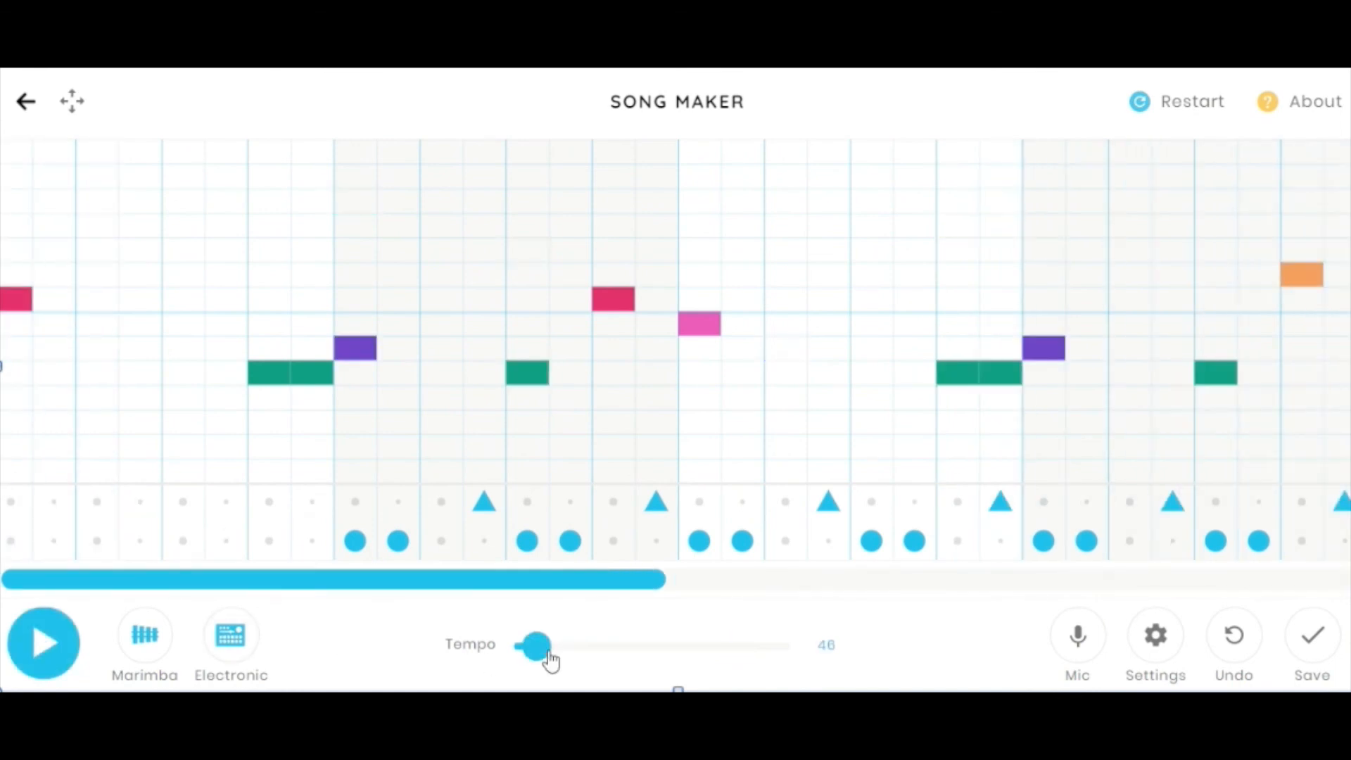
drag(560, 658, 614, 658)
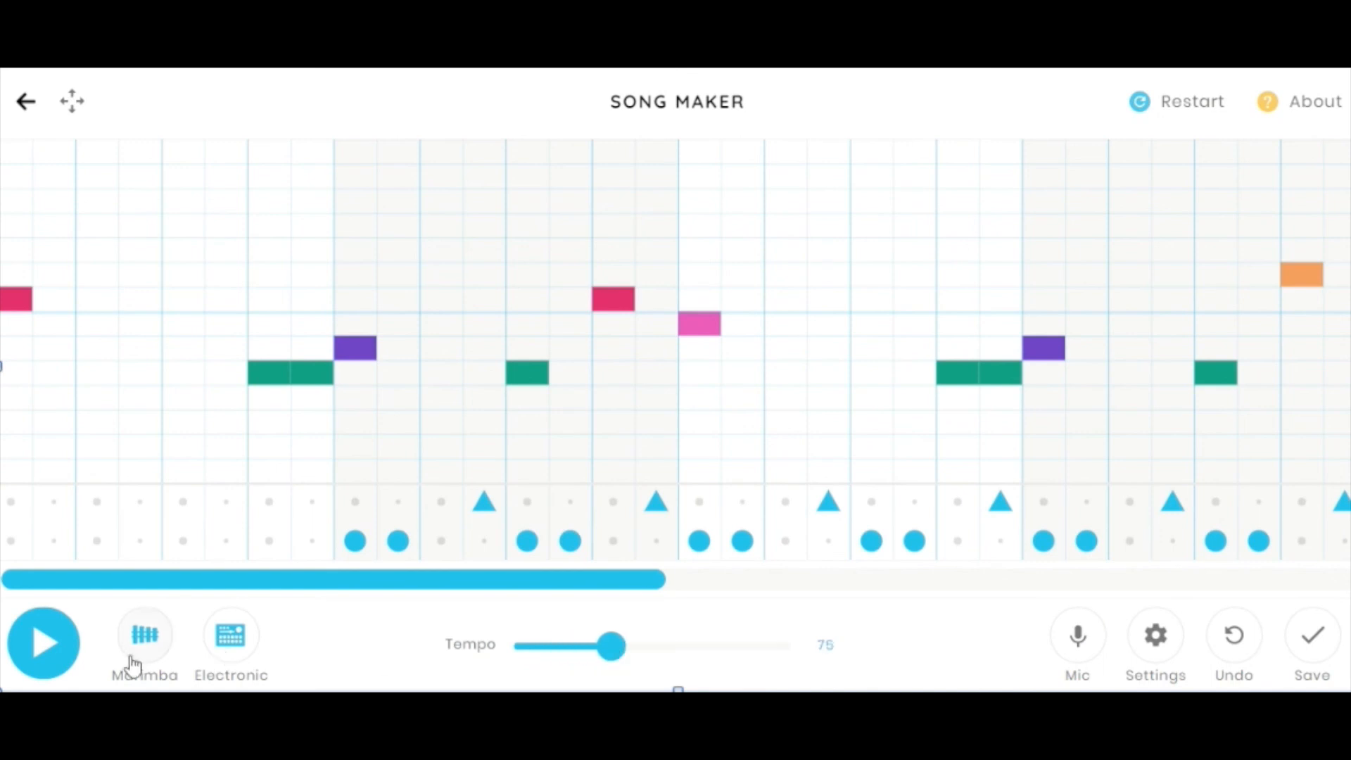
click(60, 641)
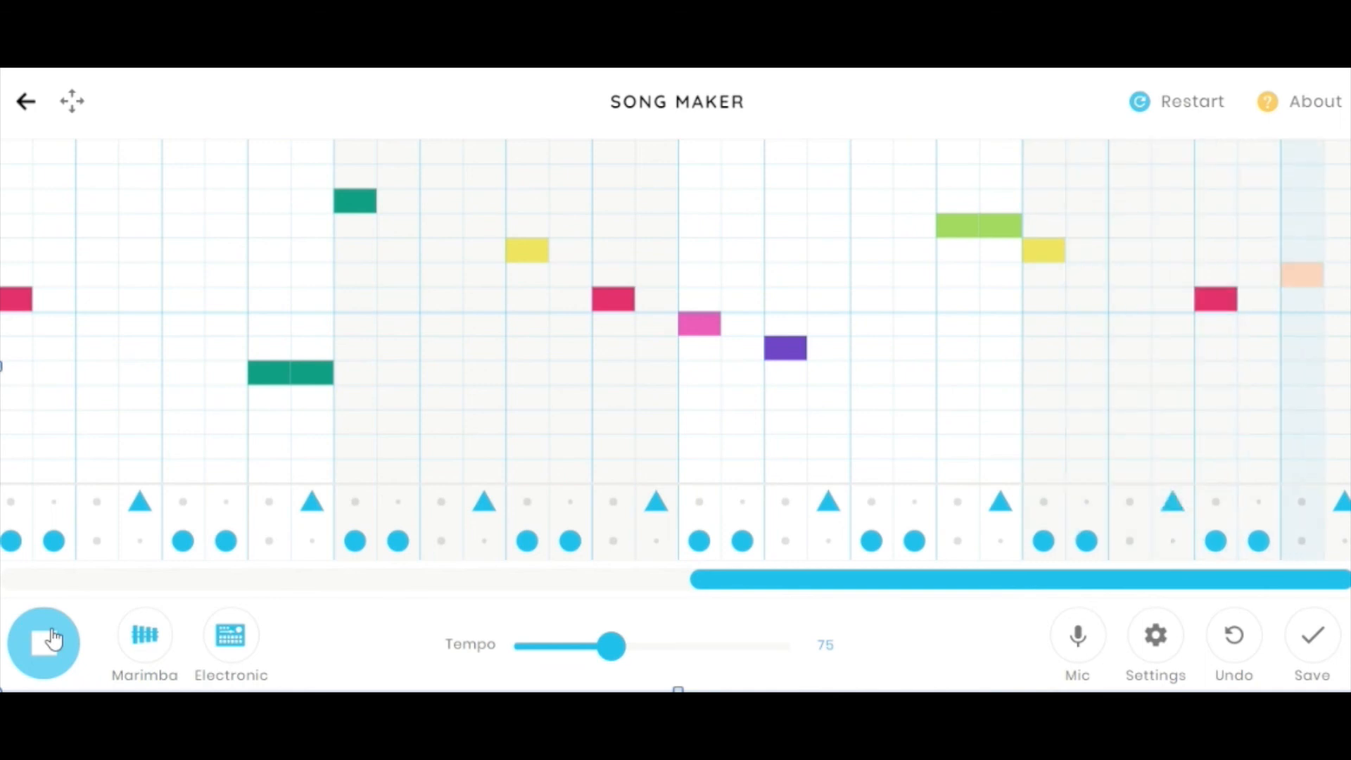
click(53, 639)
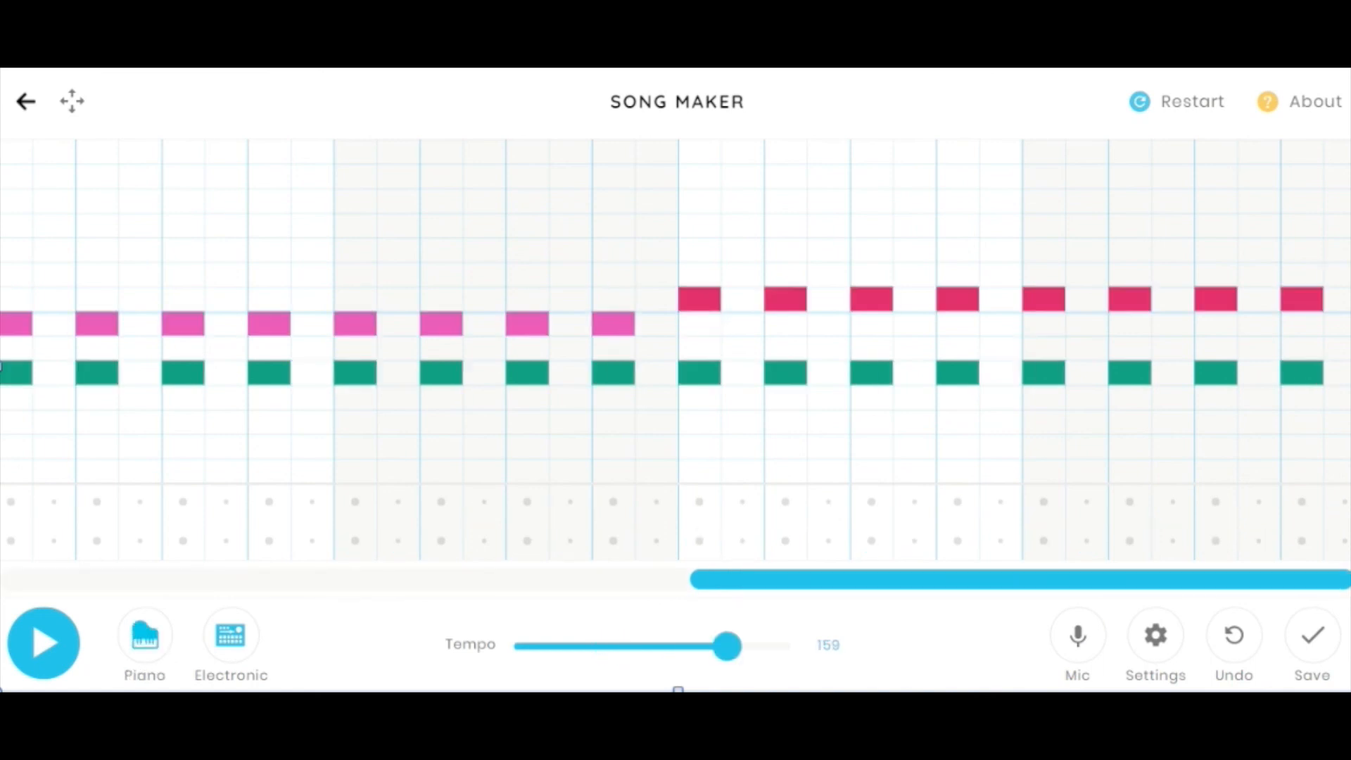
Play back the piano example song and the marimba example with percussion, stopping each near its end.
click(39, 651)
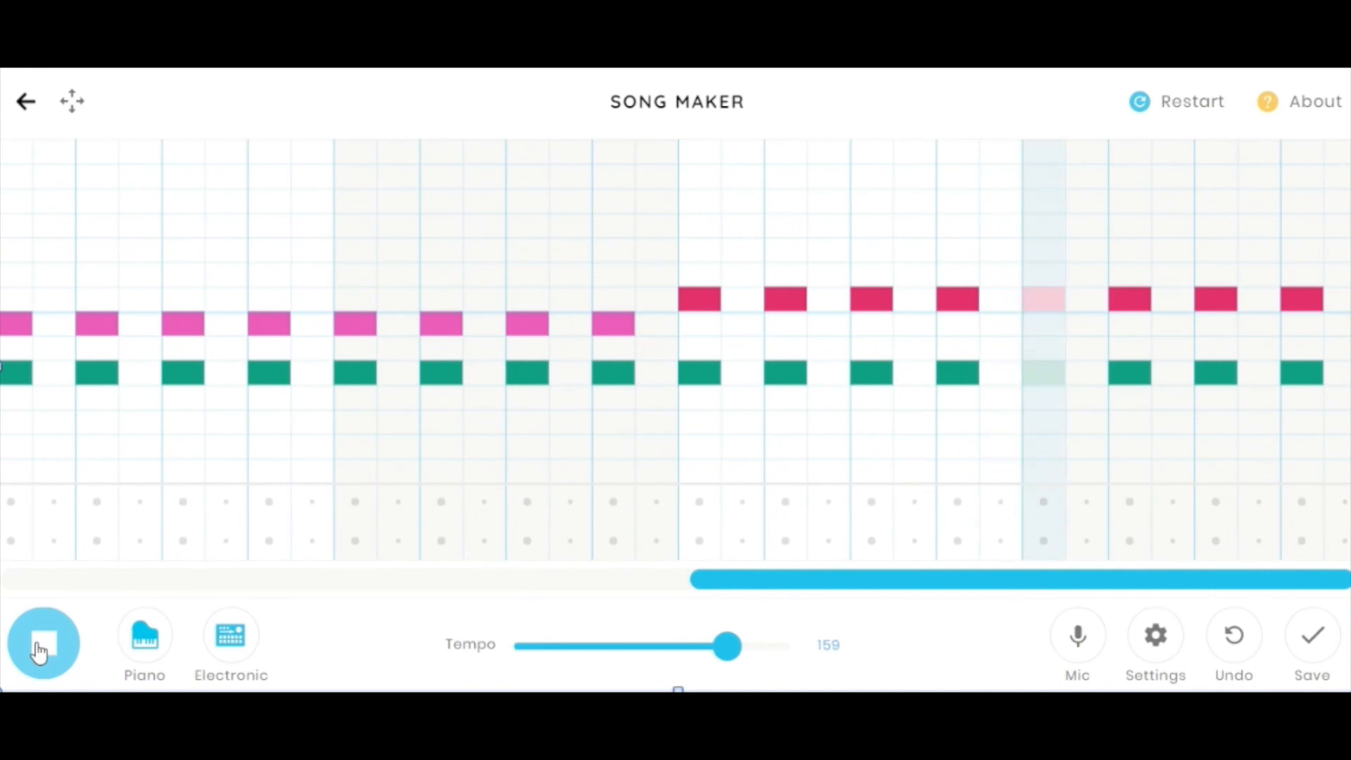
click(40, 648)
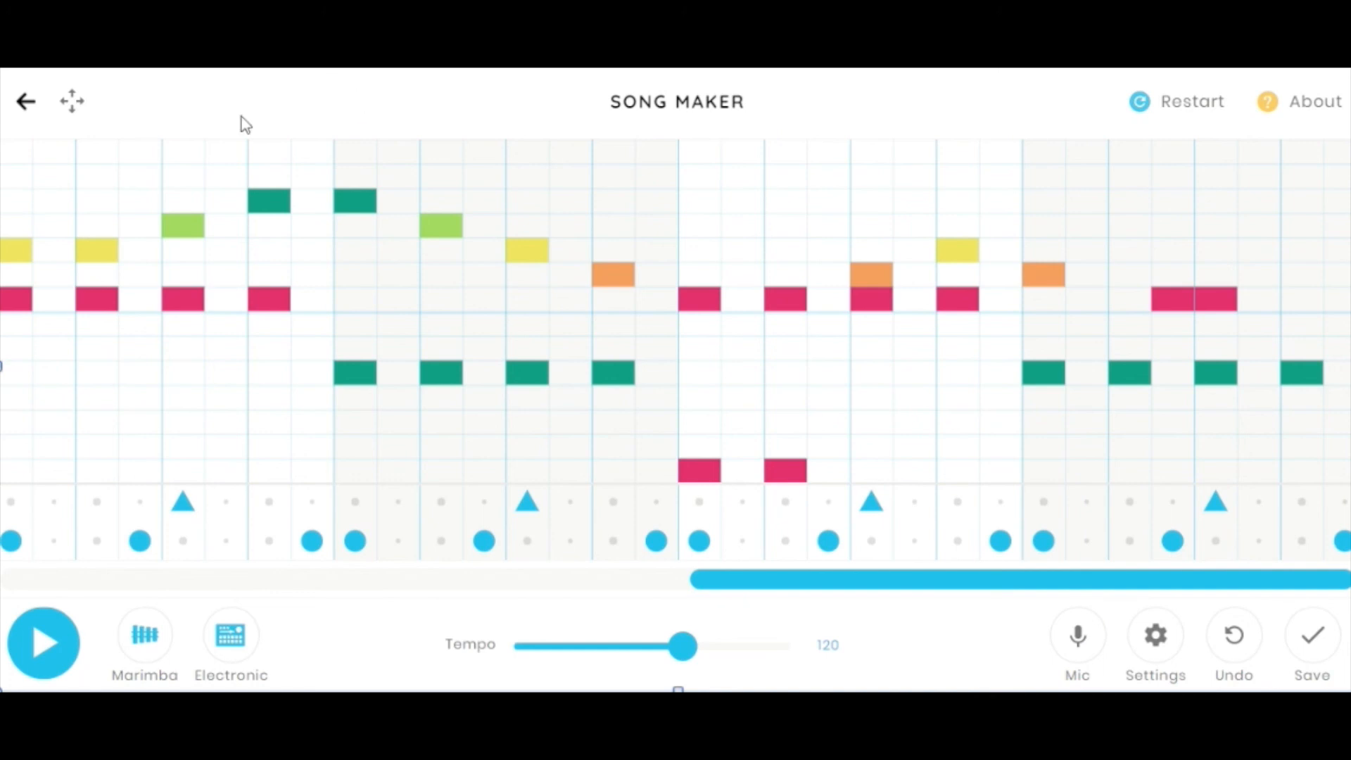
click(43, 647)
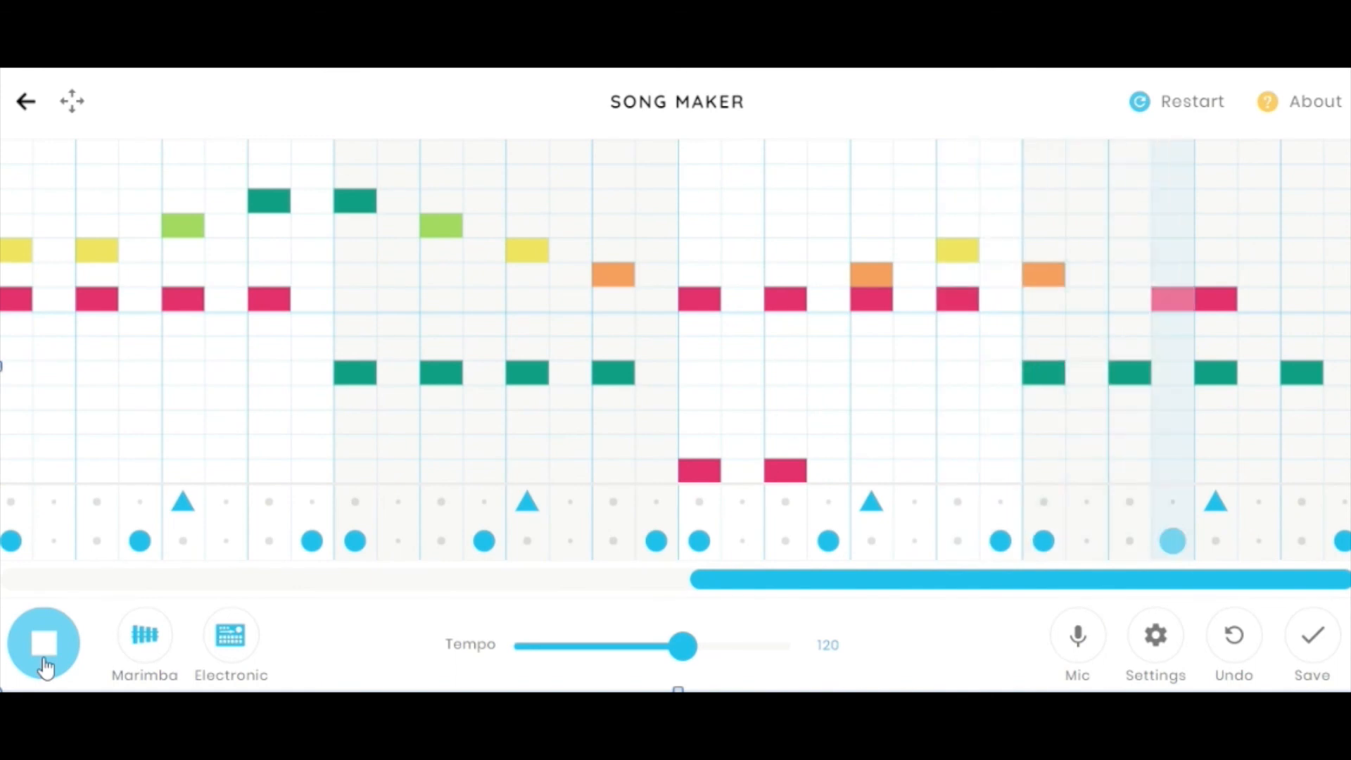
click(45, 666)
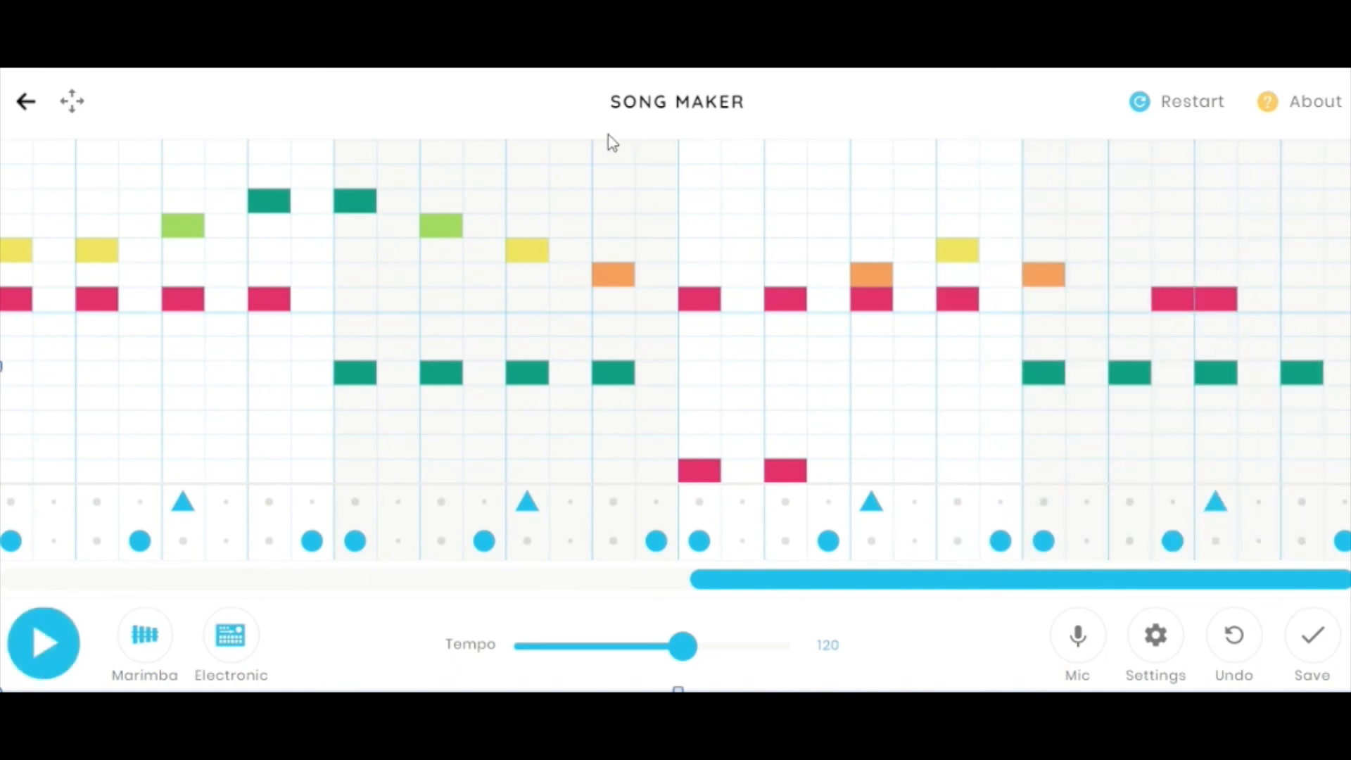